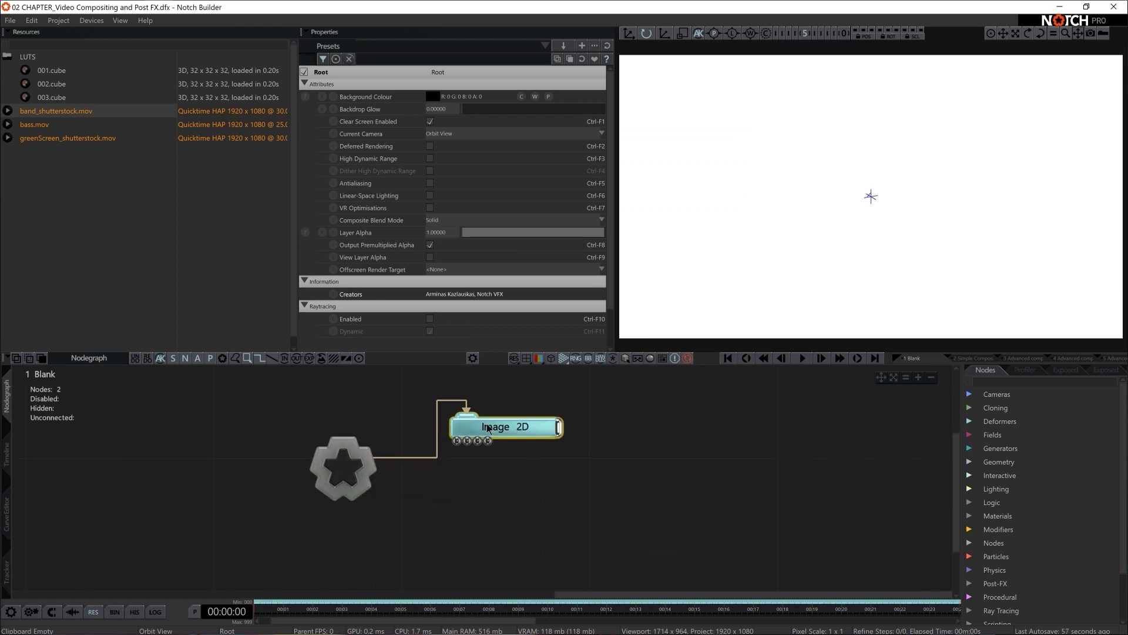
Load bass.mov into the nodegraph as a Video Loader and connect its output to the Image input of the Image 2D node
click(509, 446)
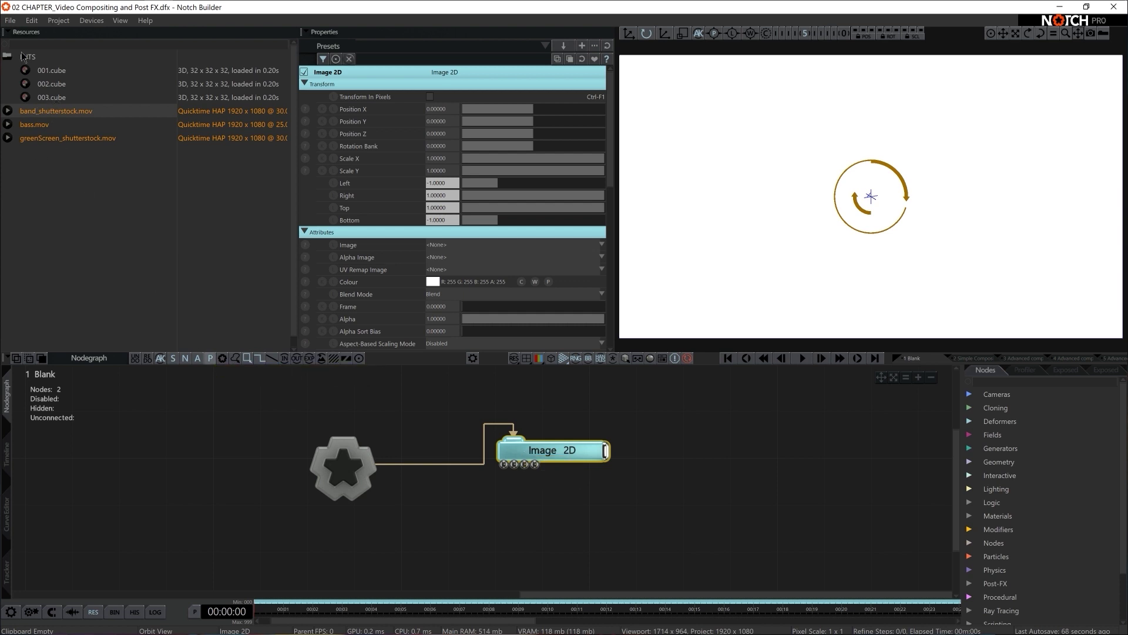
drag(42, 128, 456, 541)
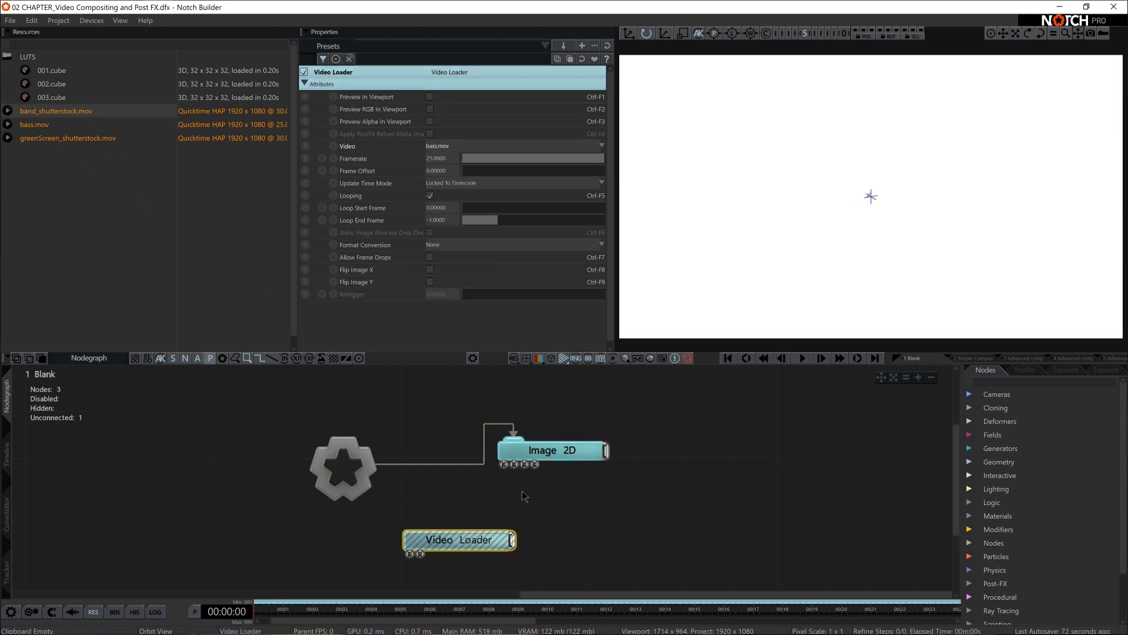
middle_drag(522, 491, 553, 441)
drag(505, 491, 481, 493)
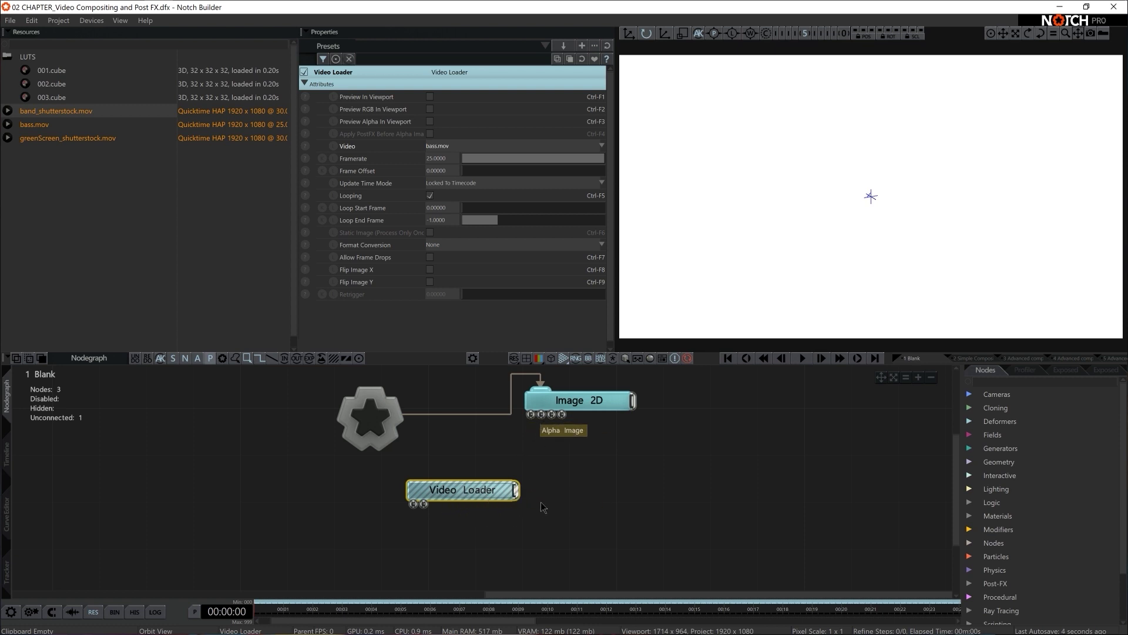
drag(520, 496, 531, 416)
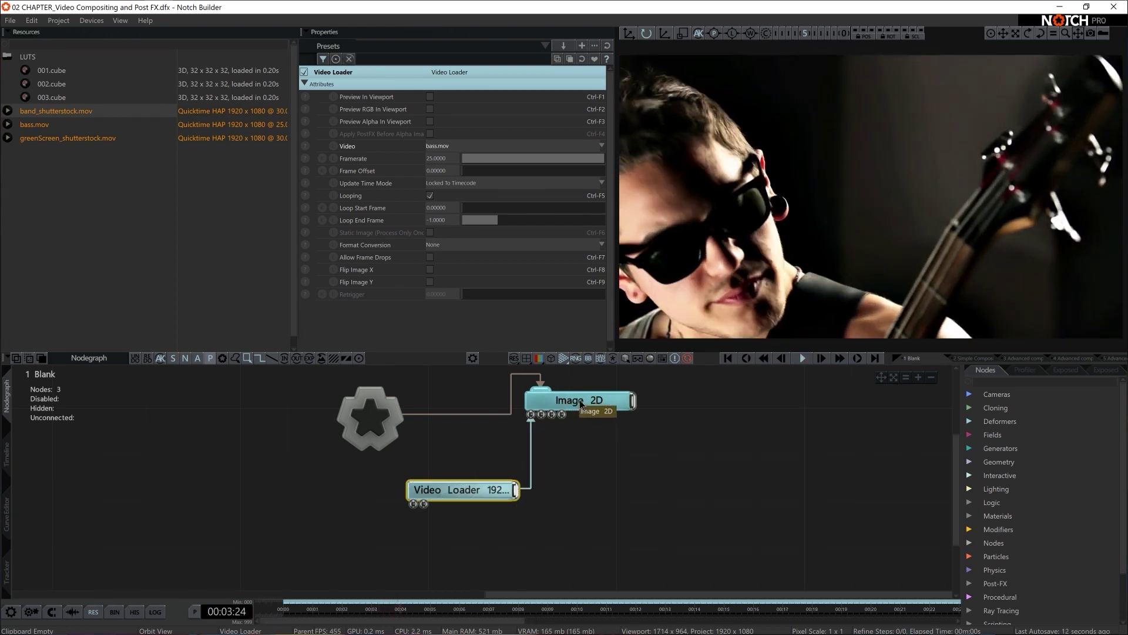
Play the timeline and check the Image 2D and Video Loader nodes, including the loader's Preview In Viewport option
click(567, 400)
key(space)
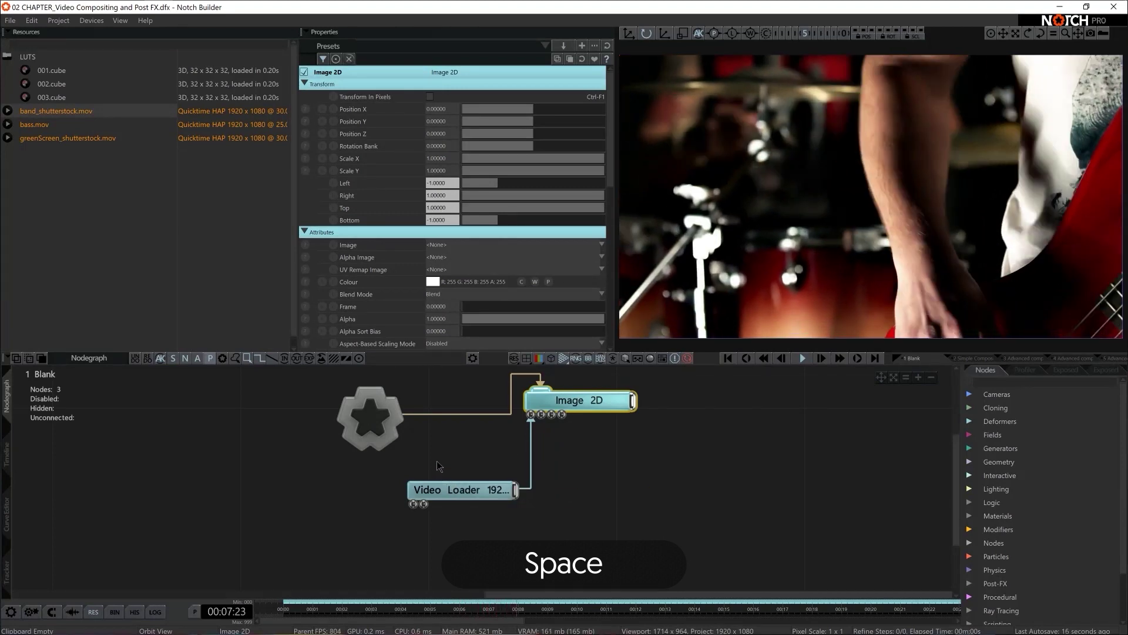
click(506, 486)
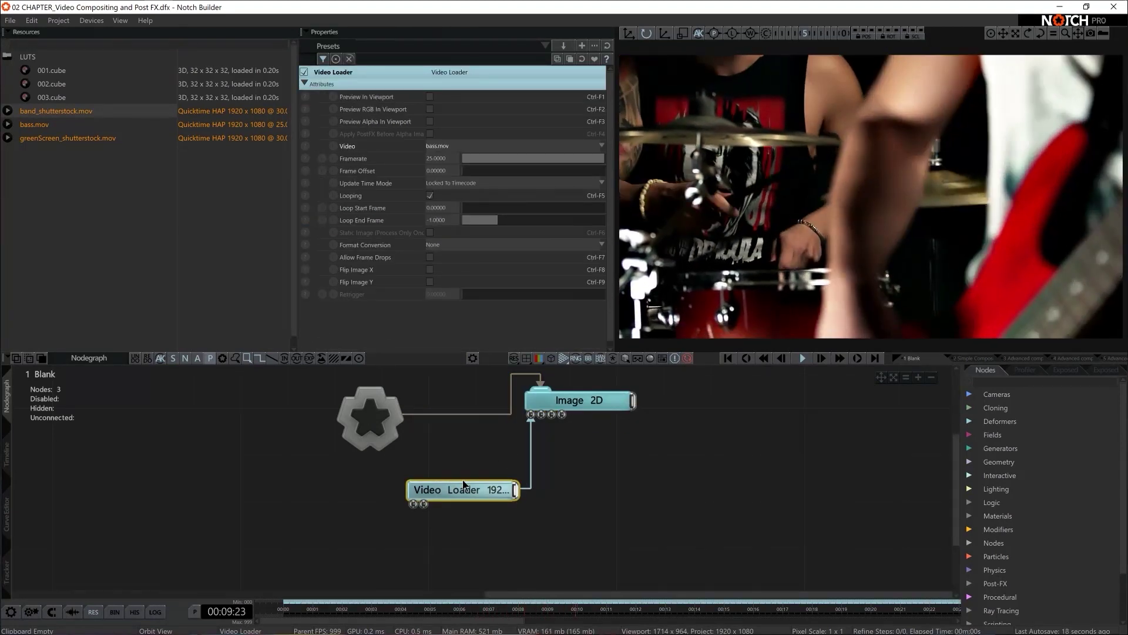
click(430, 98)
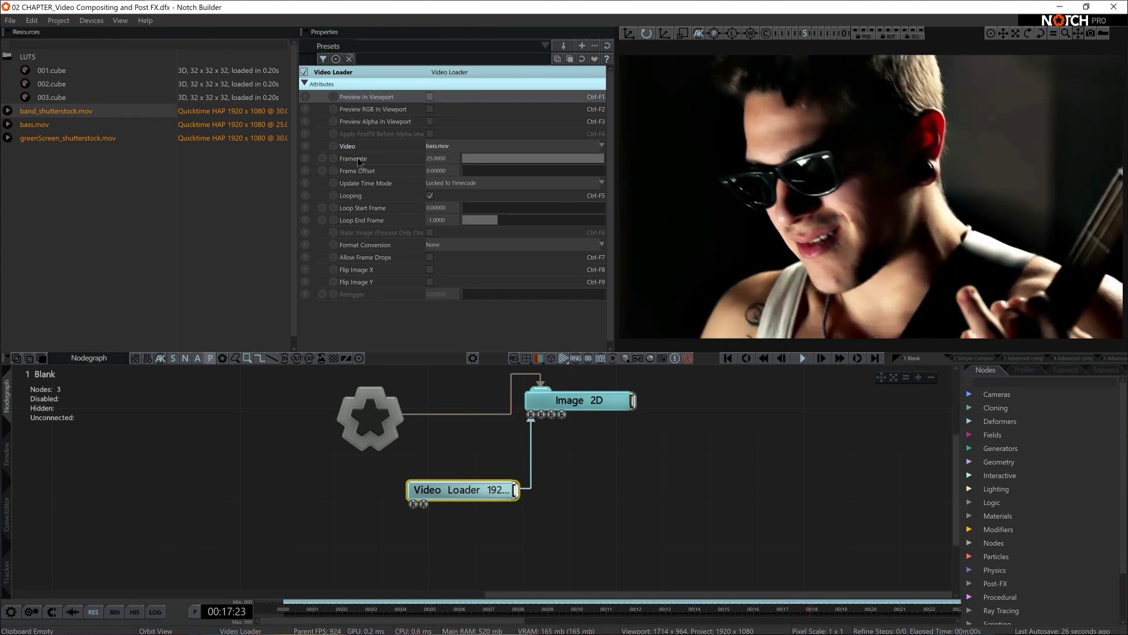
Try the other clips, such as greenScreen_shutterstock.mov, as the Video Loader's video, and go back to bass.mov
click(436, 146)
key(Up)
key(Up)
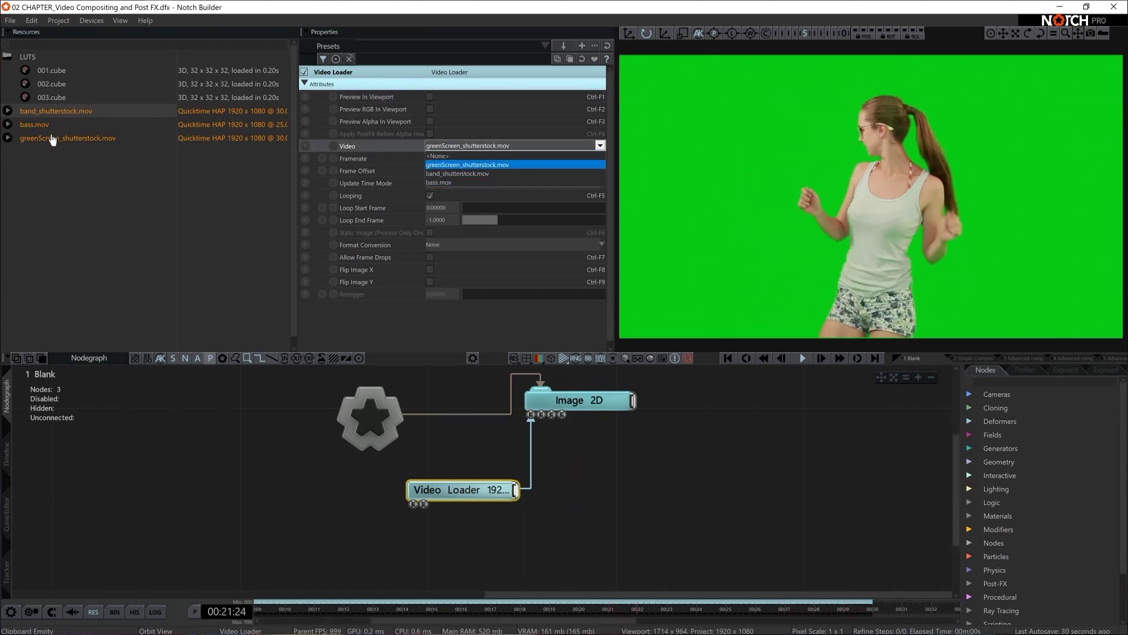
key(Down)
key(Down)
key(Up)
key(Up)
key(Down)
key(Down)
key(Return)
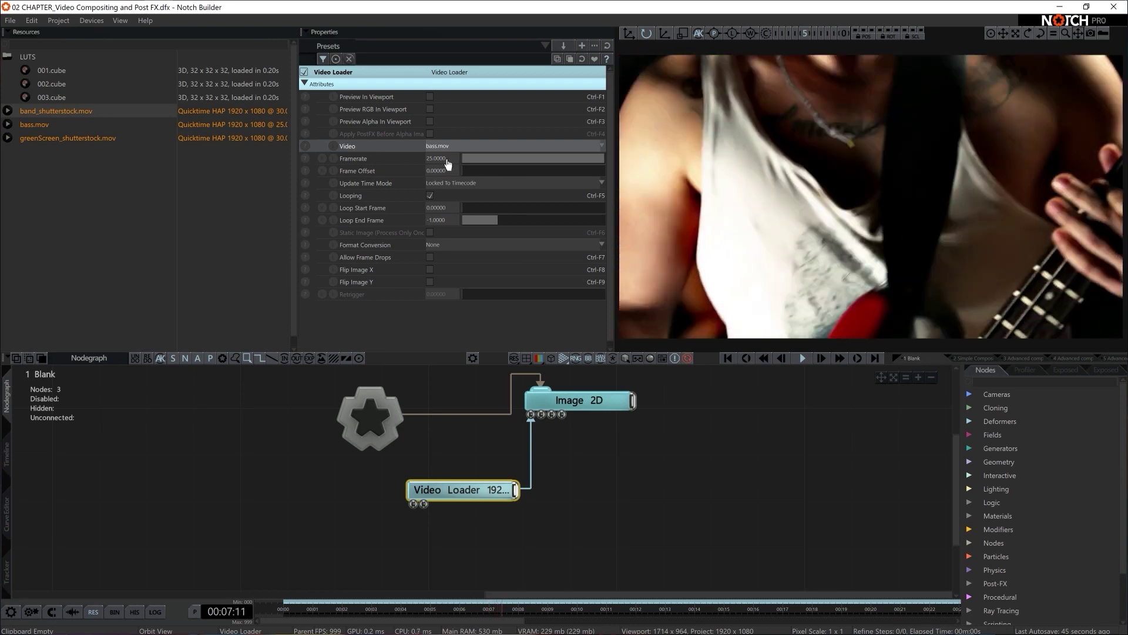
Try the Flip Image Y and Flip Image X options on the Video Loader
click(429, 282)
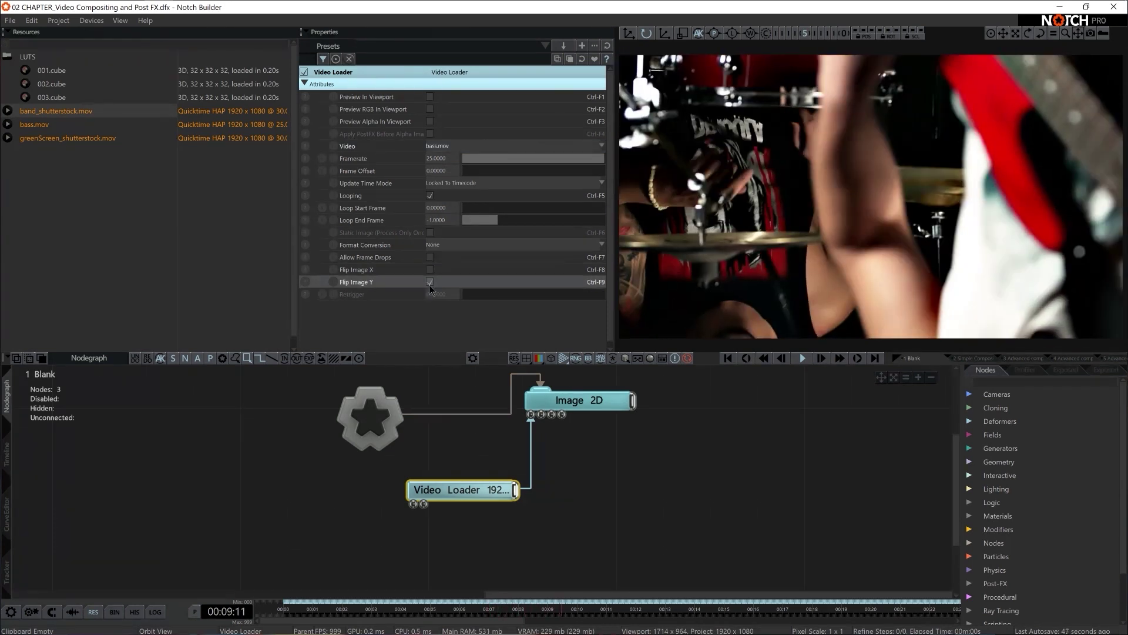
click(431, 271)
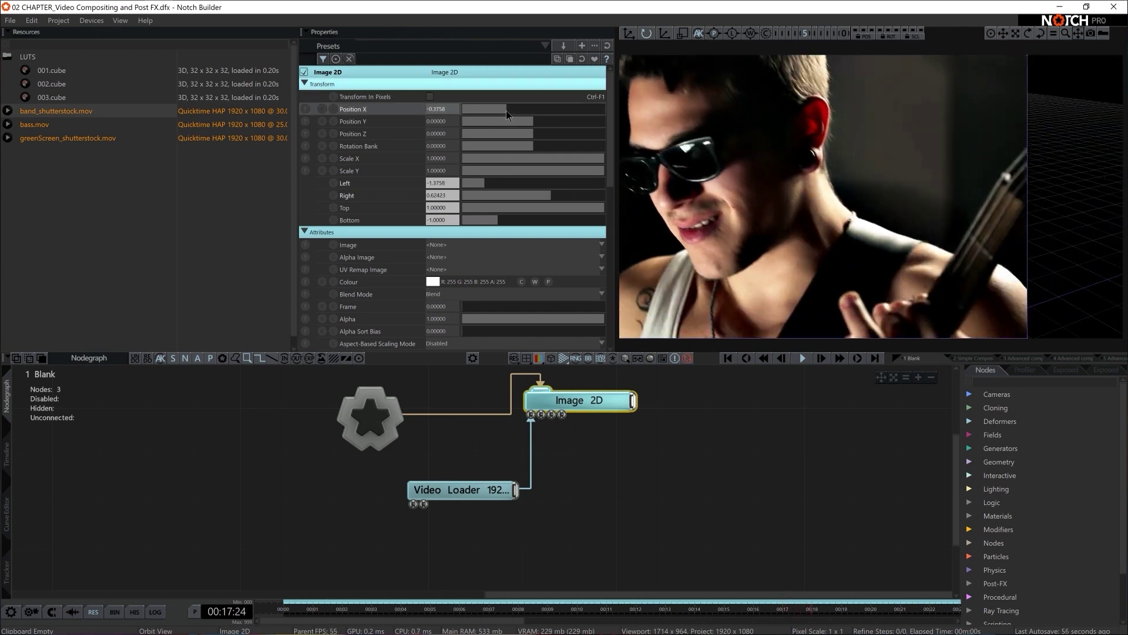
Examine the Image 2D node's UV transform, video, crop and aspect-based scaling attributes
scroll(542, 217, down, 1)
scroll(542, 217, down, 10)
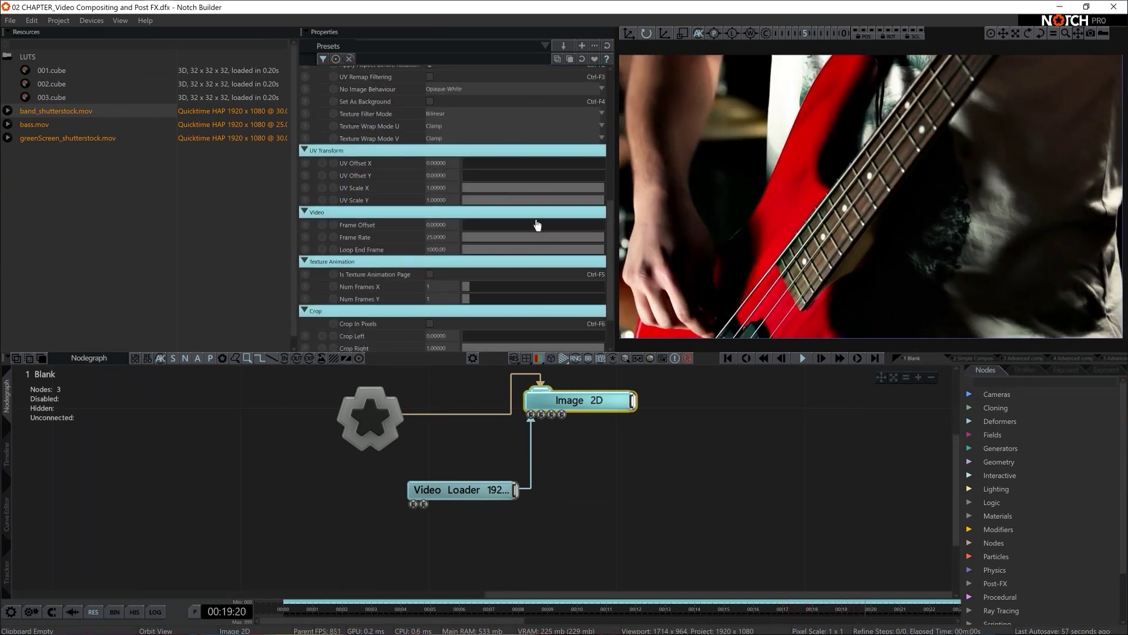
scroll(472, 244, up, 5)
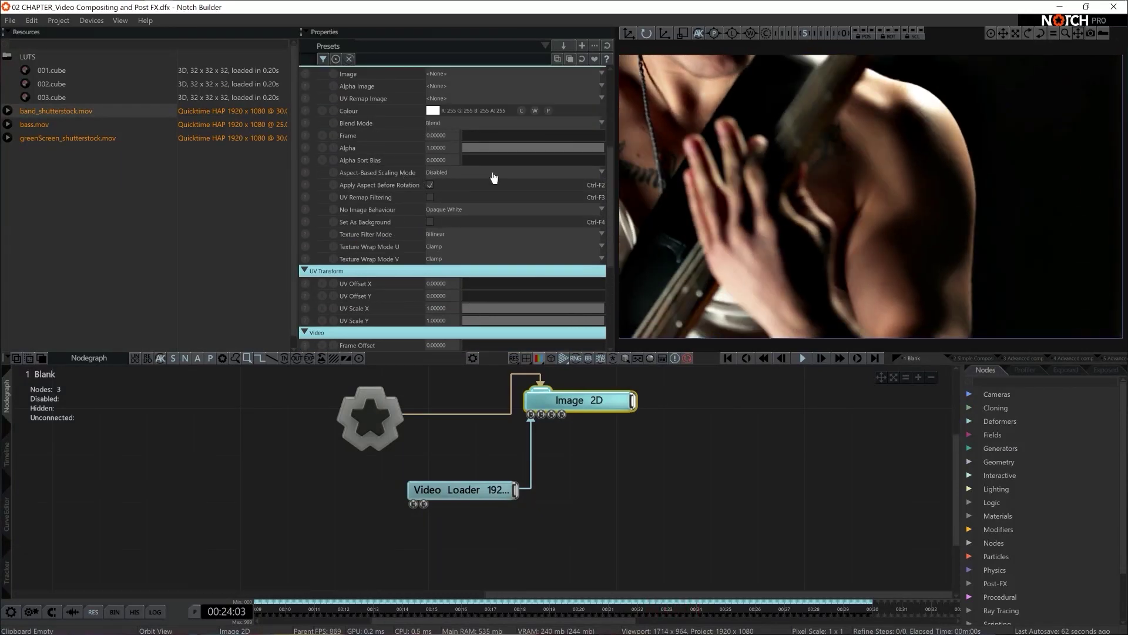
scroll(494, 177, up, 1)
click(498, 170)
click(499, 176)
Place the Video Loader node just below Image 2D, and attach a Glow post-effect node to the root
drag(470, 491, 562, 442)
middle_drag(632, 457, 683, 503)
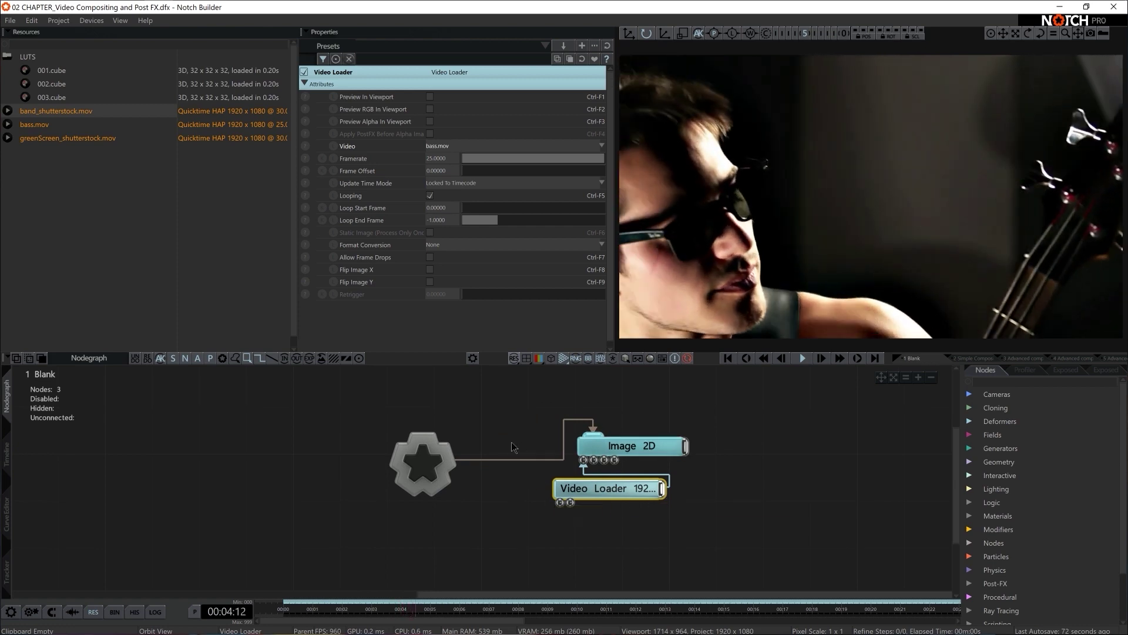
middle_drag(588, 476, 588, 453)
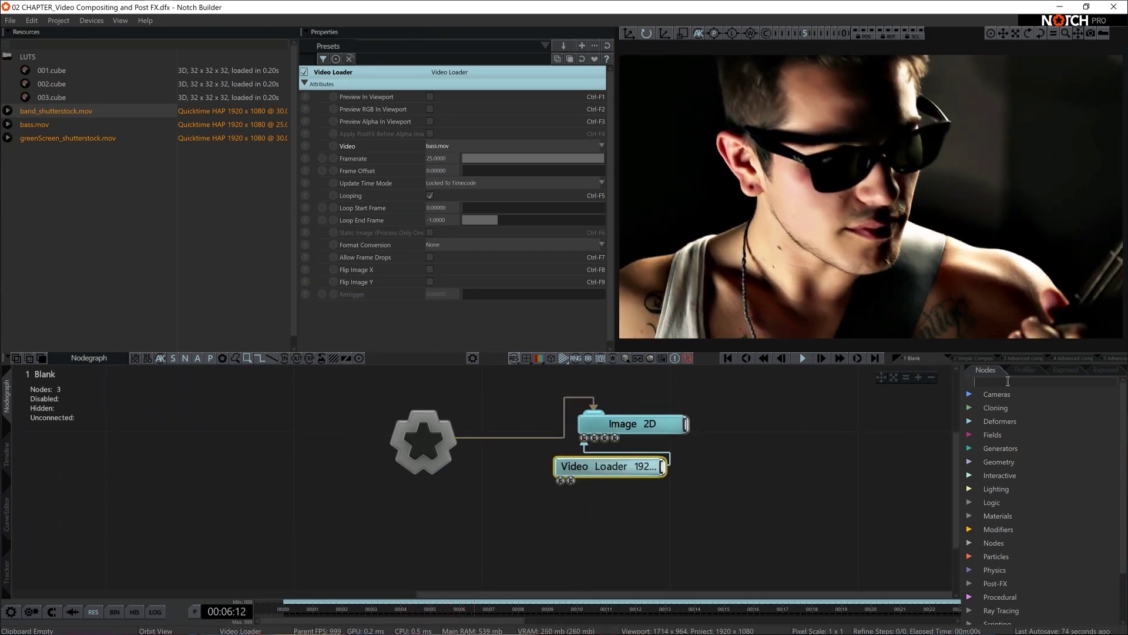
text(glow)
drag(1027, 435, 372, 488)
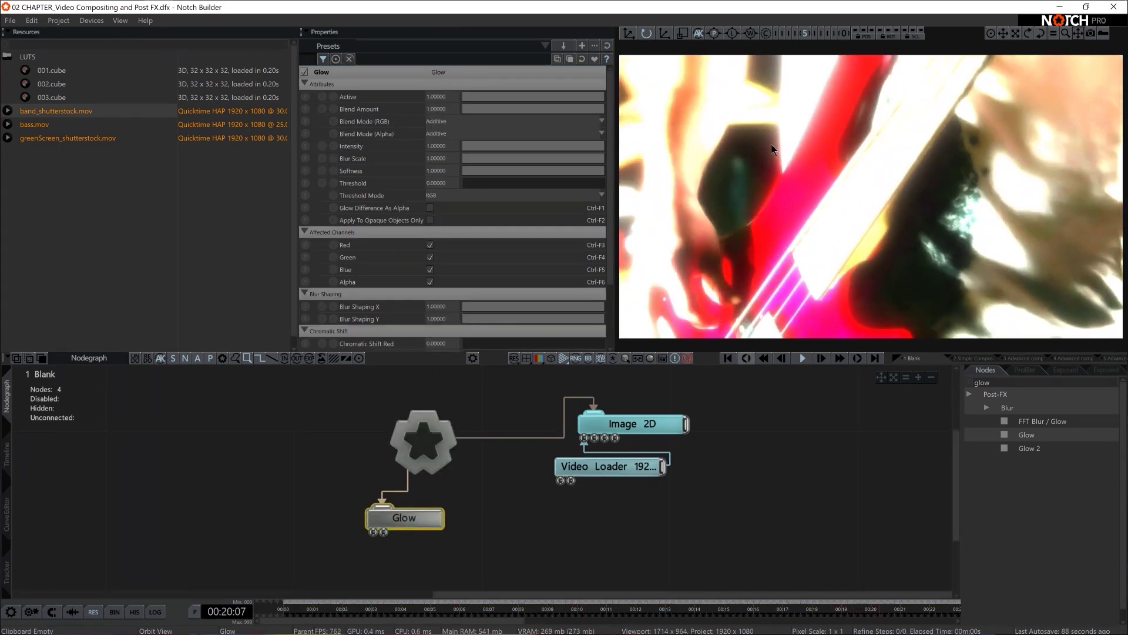
Add an Edge Detect post-effect node to the root, placed directly below the Glow node
double_click(1017, 380)
key(BackSpace)
text(edge)
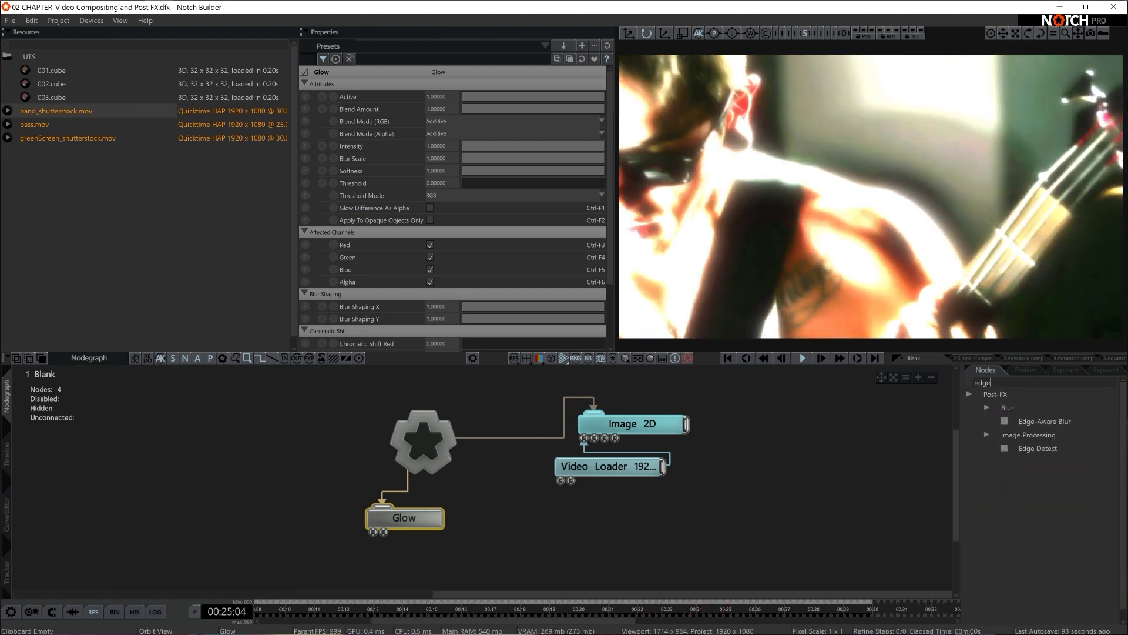
drag(1036, 449, 376, 558)
middle_drag(454, 492, 501, 459)
drag(496, 443, 446, 538)
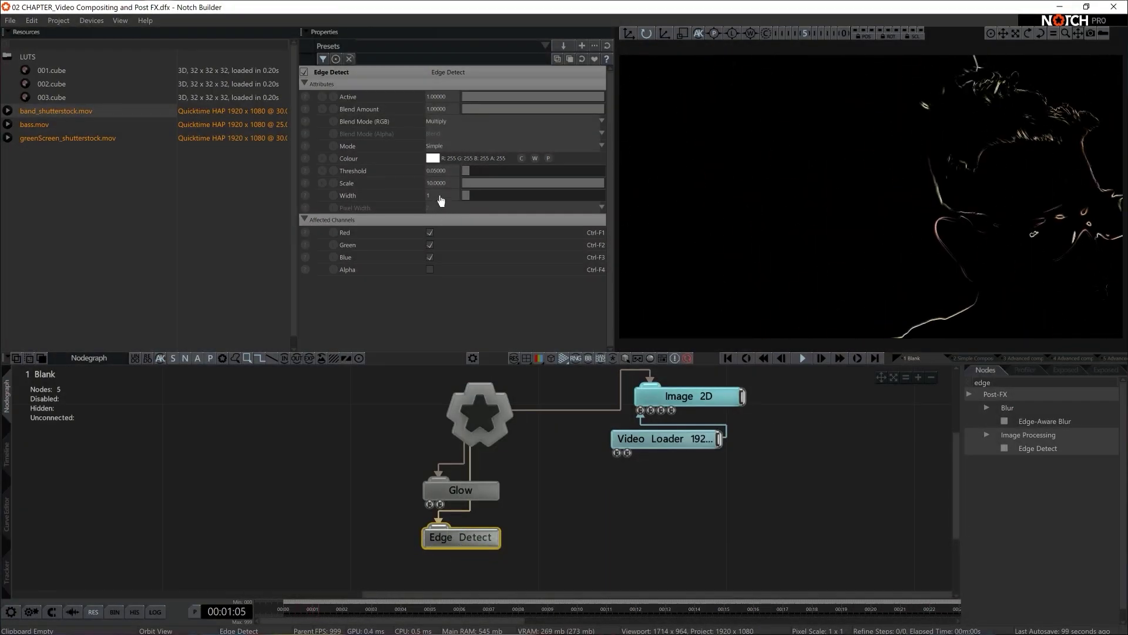
Set the Edge Detect node's Width to 2
double_click(437, 196)
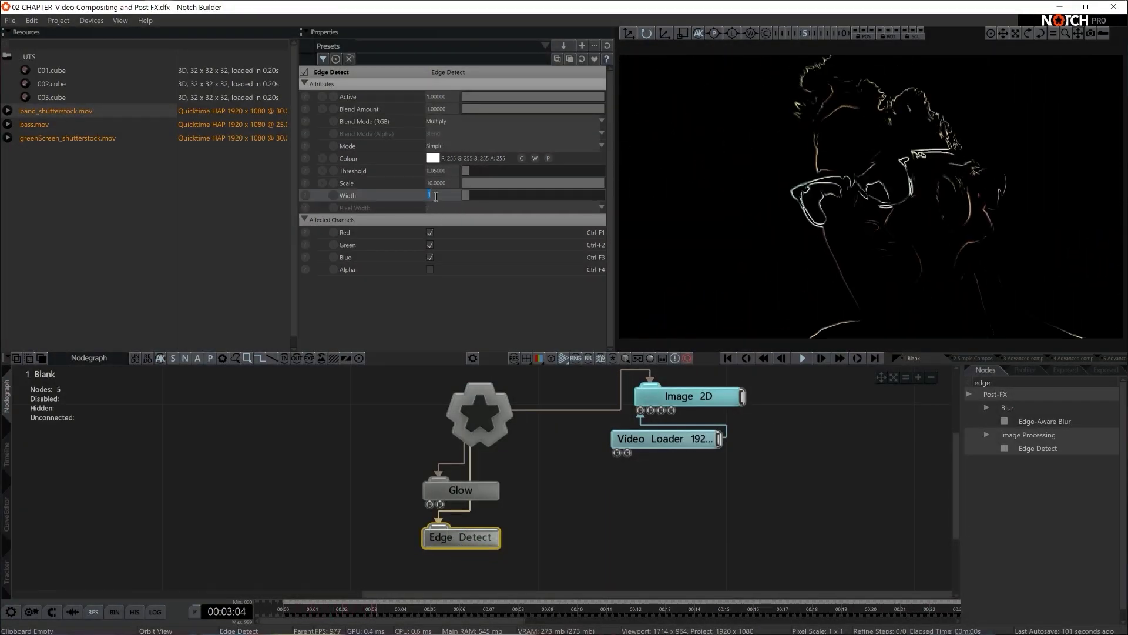
text(2)
key(Return)
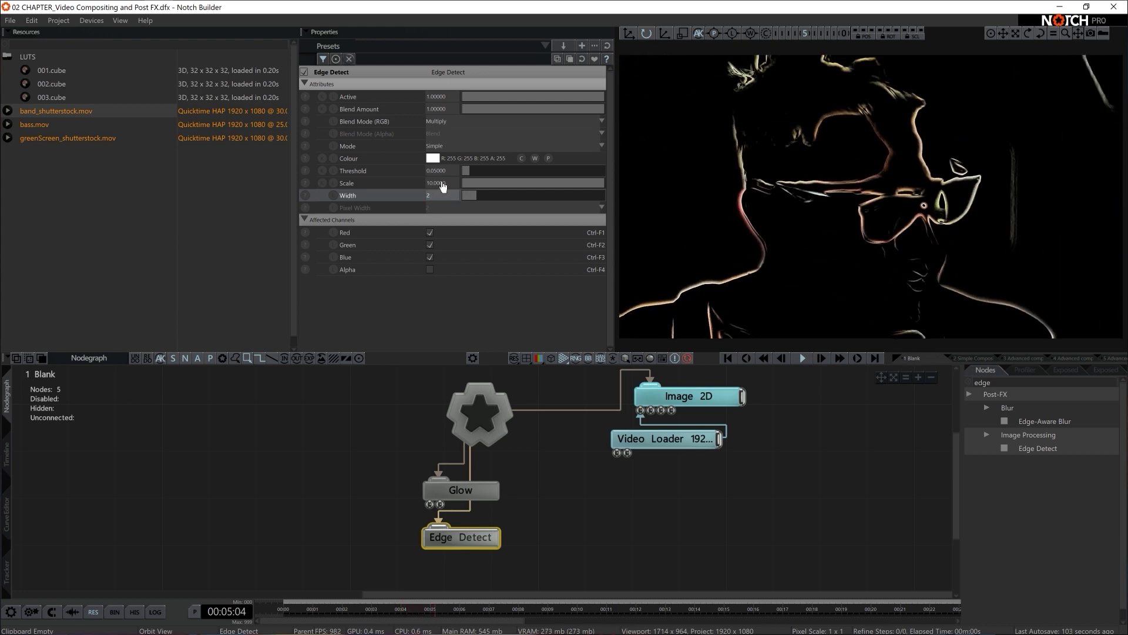
Shift the two post-effect nodes to the left of the root and reorder them so Edge Detect sits above Glow
click(478, 490)
drag(478, 489, 337, 490)
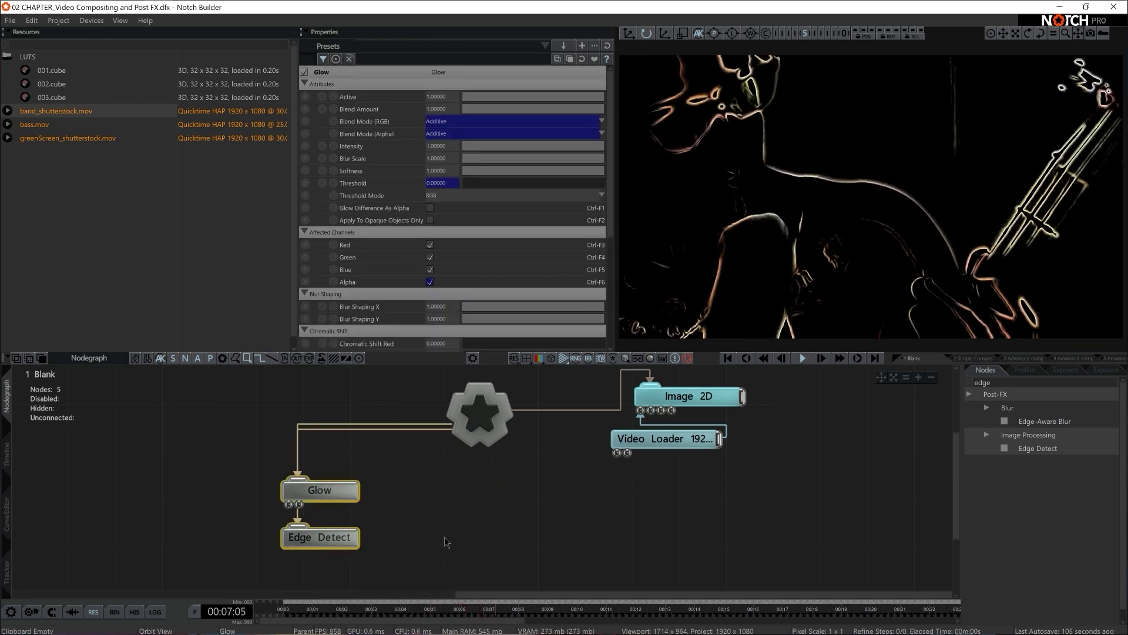
drag(332, 539, 365, 491)
drag(358, 463, 328, 446)
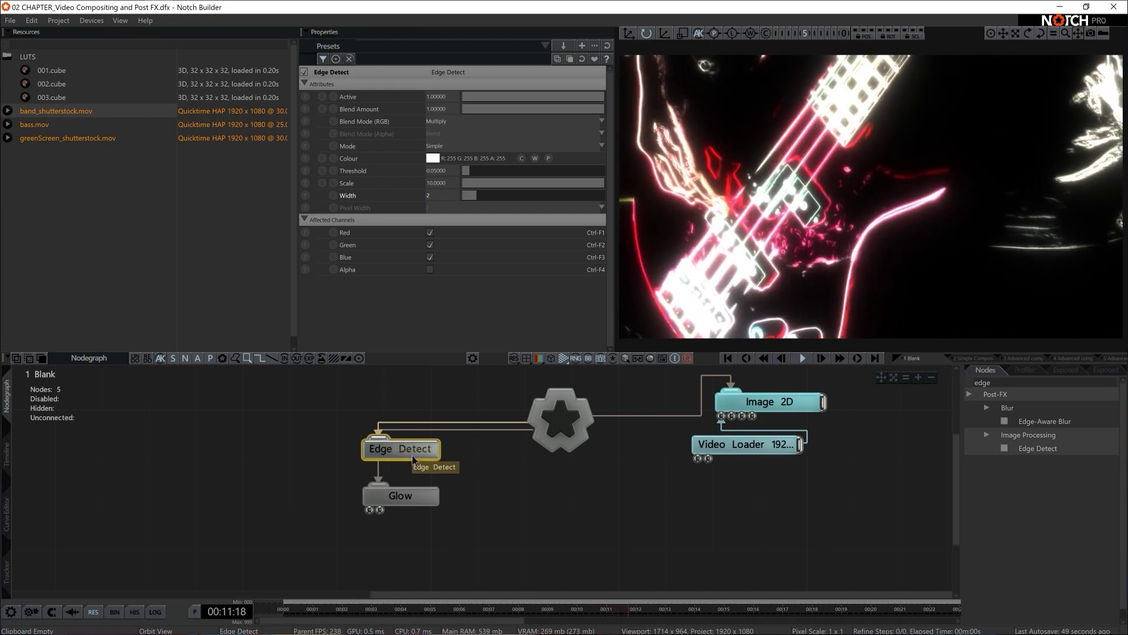
Go through the Edge Detect node's RGB blend modes and set it to Difference
click(457, 122)
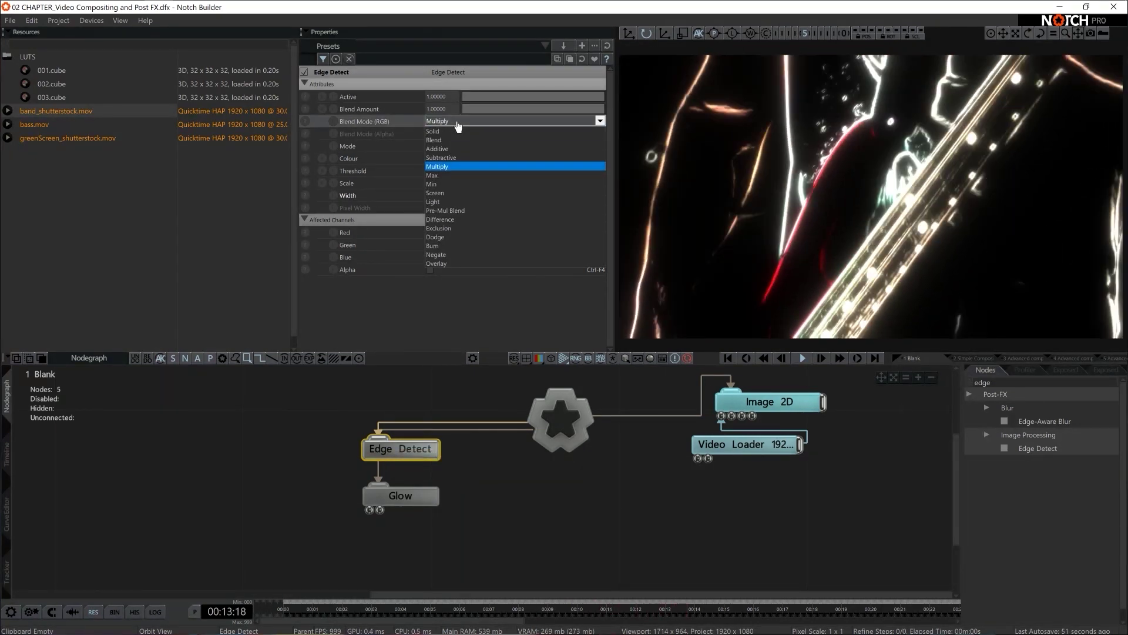
scroll(458, 123, down, 1)
scroll(458, 125, down, 5)
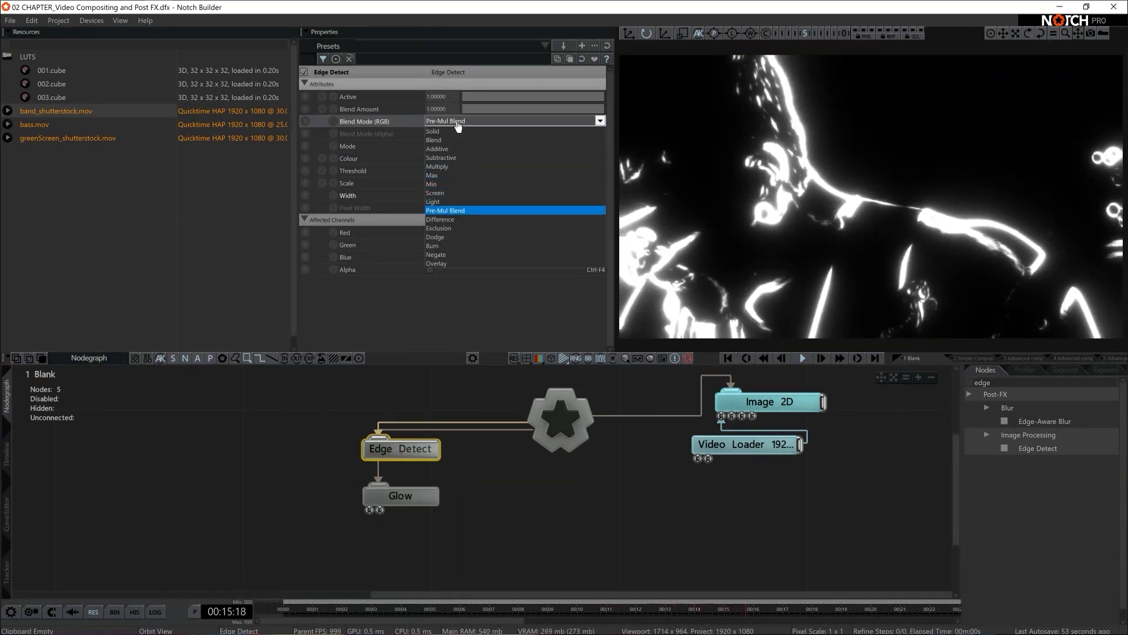
click(458, 123)
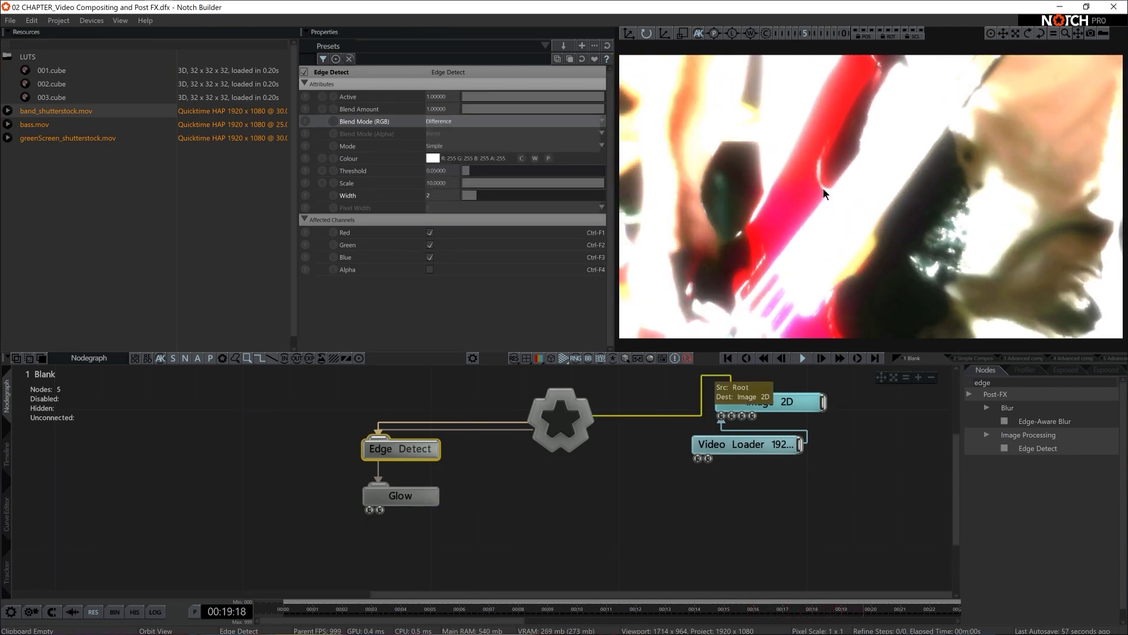
Raise the Glow node's Threshold to about 0.548
click(400, 496)
click(497, 184)
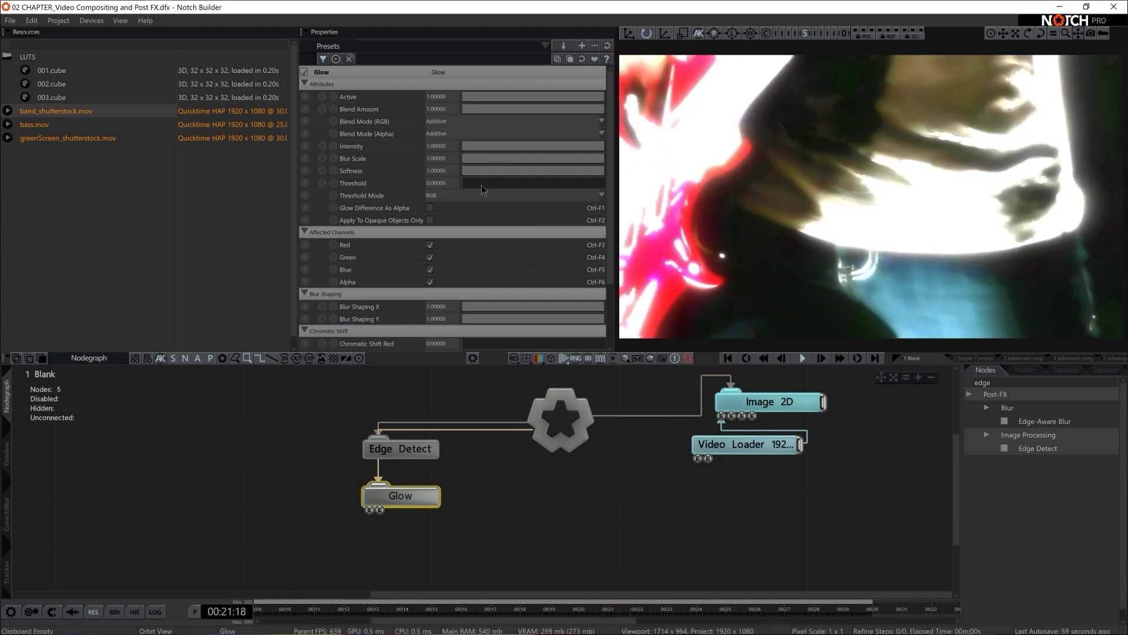
drag(497, 184, 542, 186)
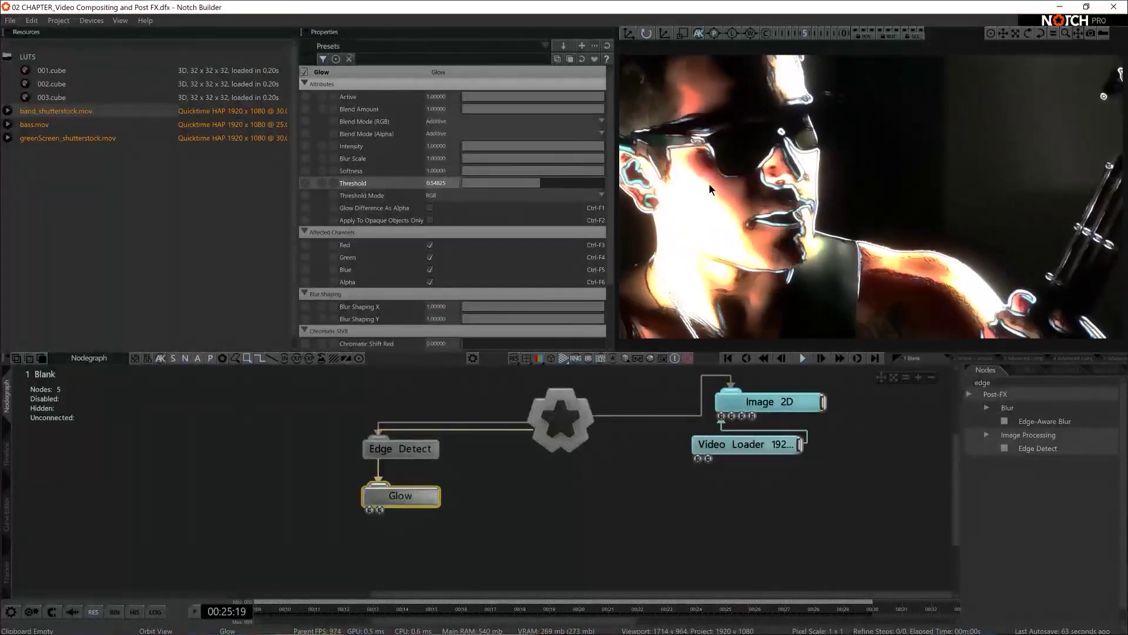
Change the Edge Detect node's colour to red
click(407, 452)
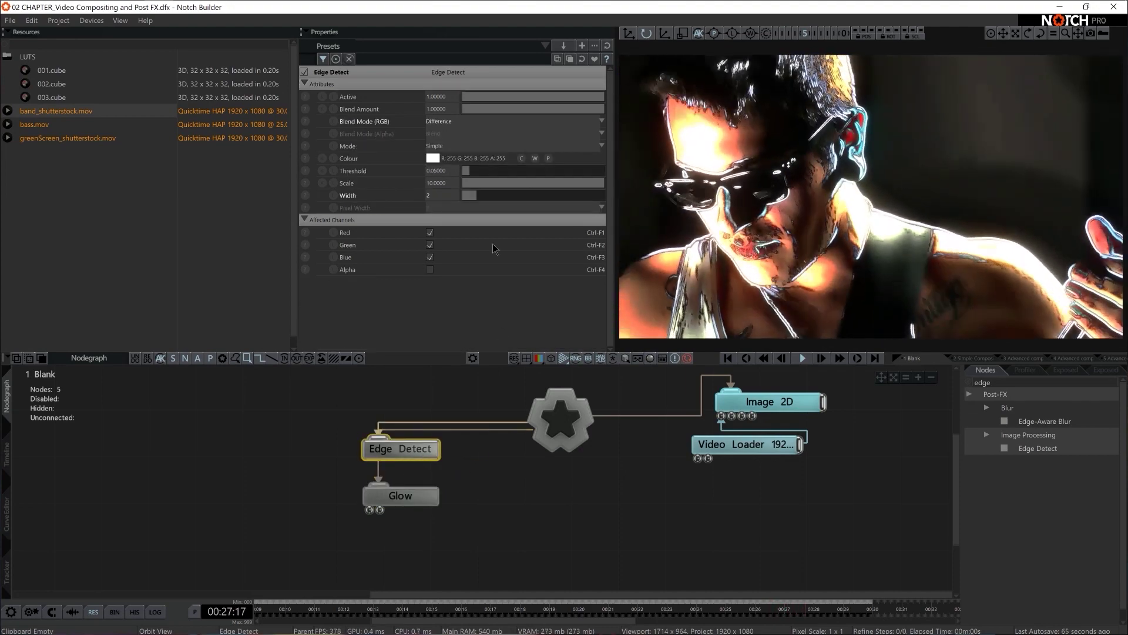
click(433, 159)
click(360, 200)
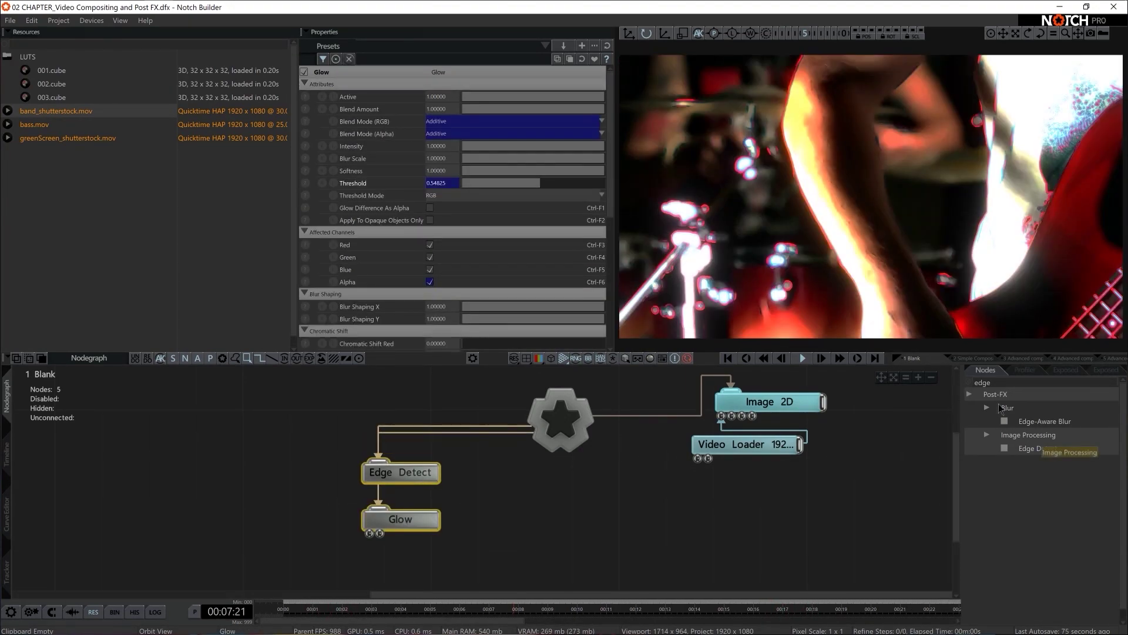
Find the Motion Datamosh post-effect node and attach it to the root below Glow
double_click(984, 382)
key(BackSpace)
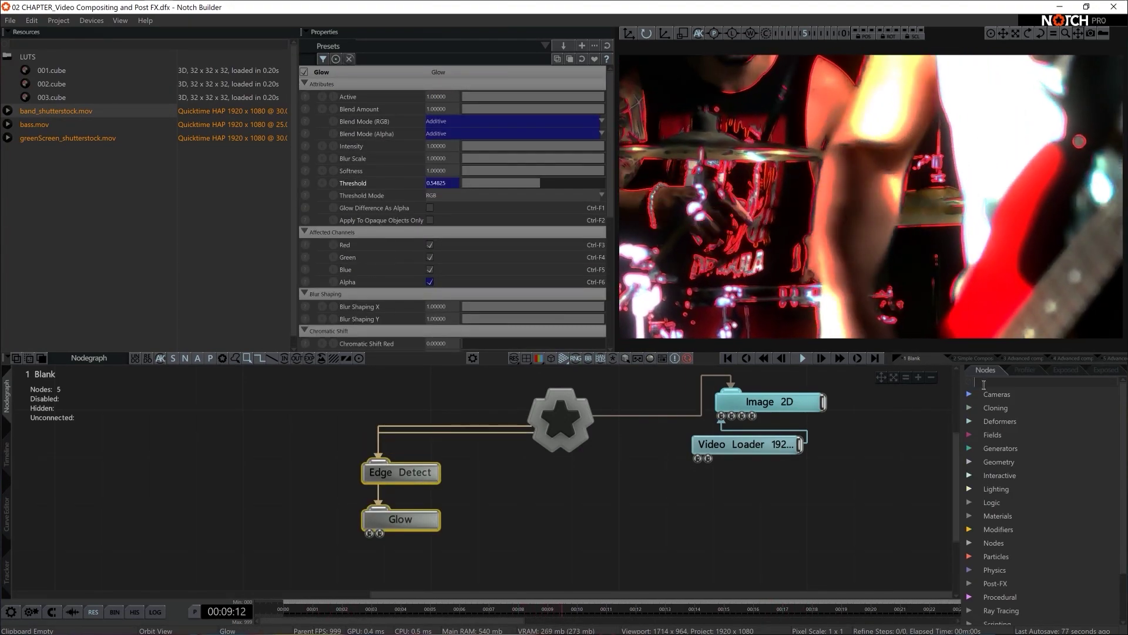
text(data)
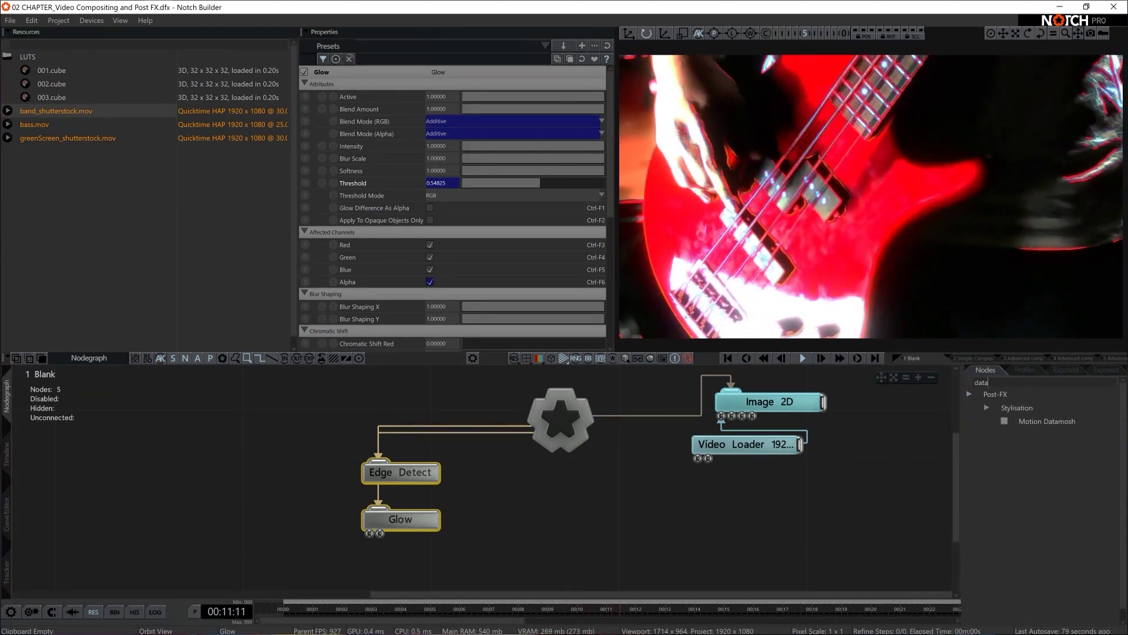
drag(1034, 421, 628, 536)
drag(373, 558, 411, 561)
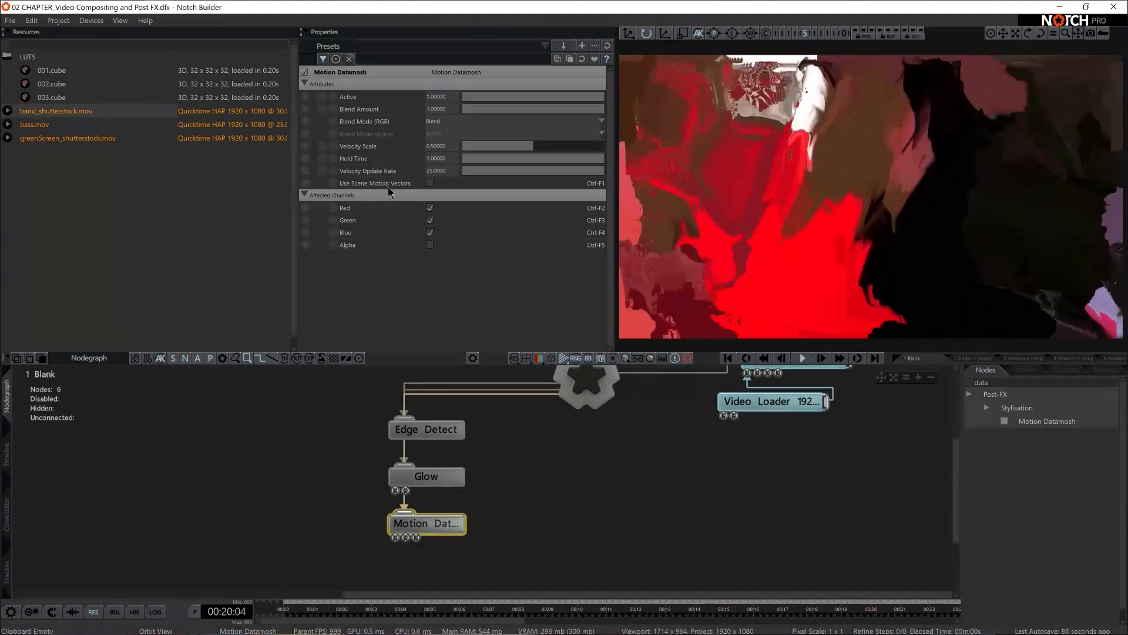
Enable Use Scene Motion Vectors on the Motion Datamosh node and go through its RGB blend modes from Blend past Pre-Mul Blend
click(430, 183)
click(436, 121)
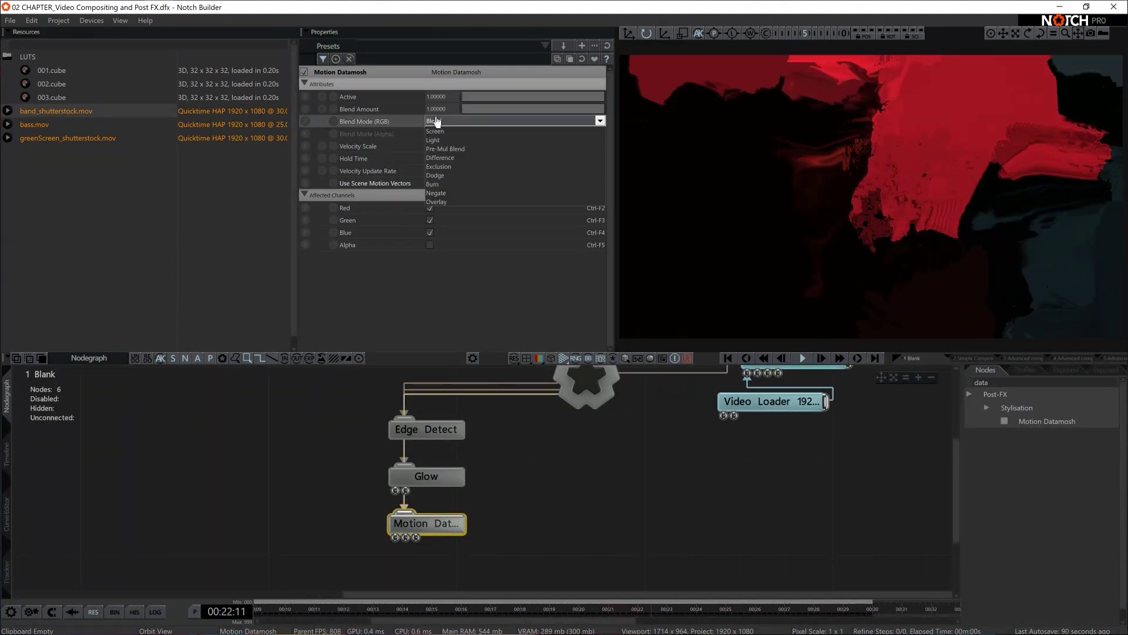
key(Down)
key(Down)
key(Down)
key(Down)
key(Down)
key(Down)
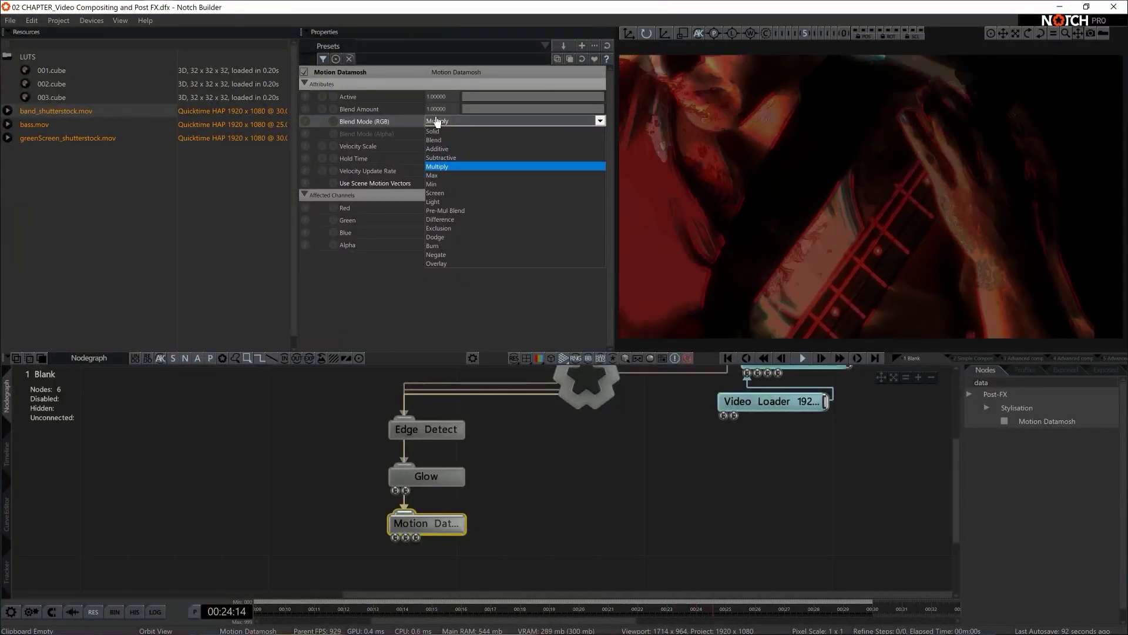
key(Down)
key(Down)
key(Down)
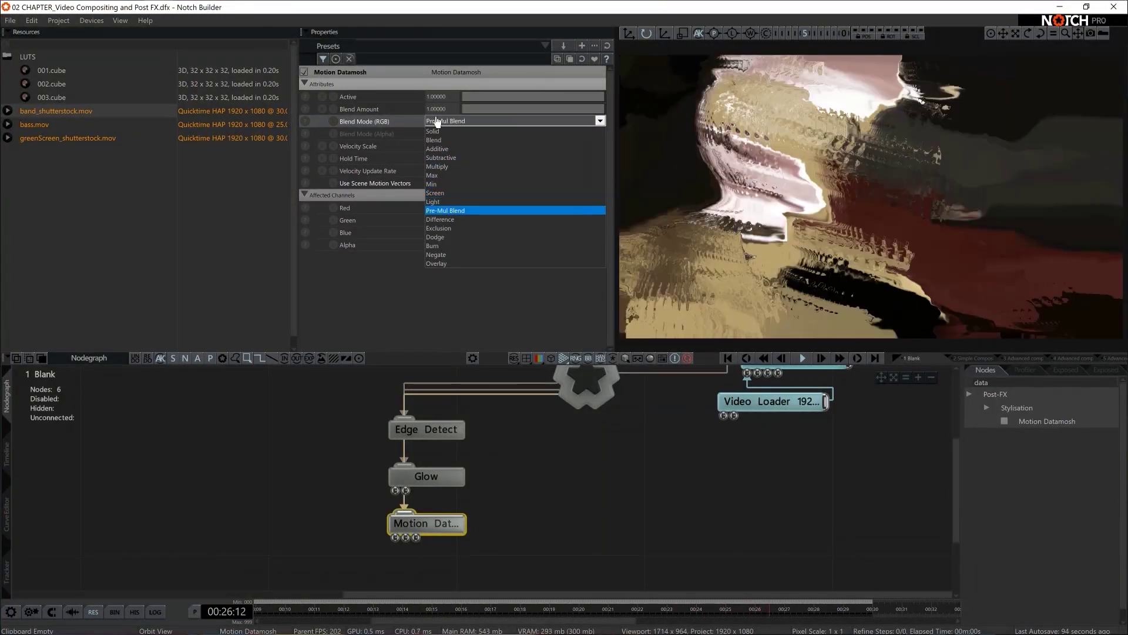
key(Down)
key(Down)
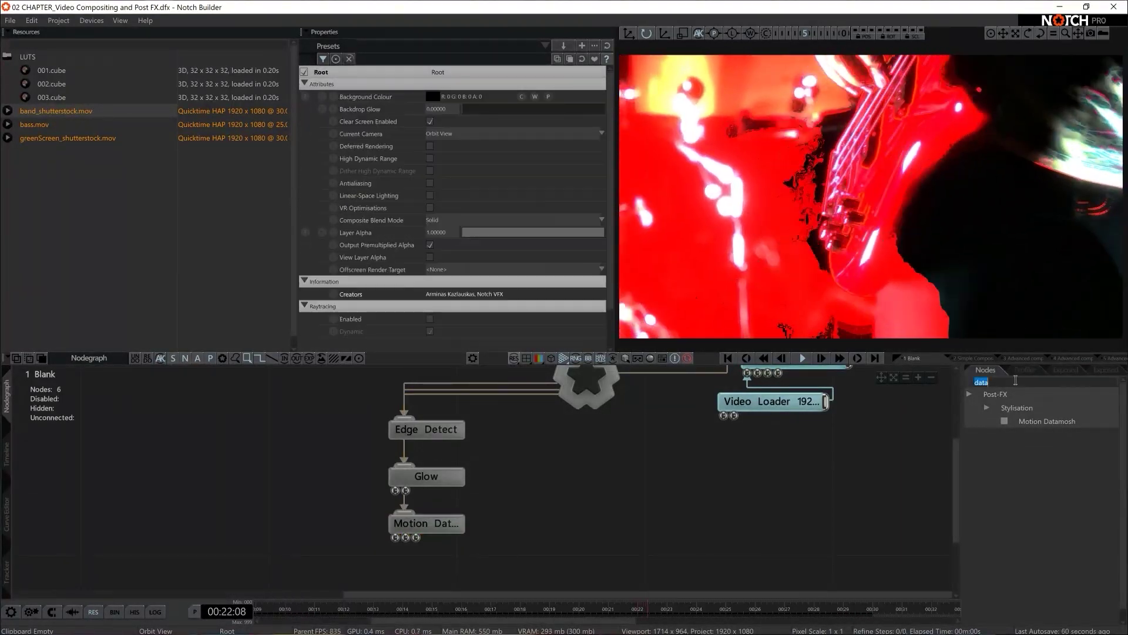
Find the Vector Blur post-effect node and attach it to the root below Motion Datamosh
click(1016, 380)
key(BackSpace)
text(vector)
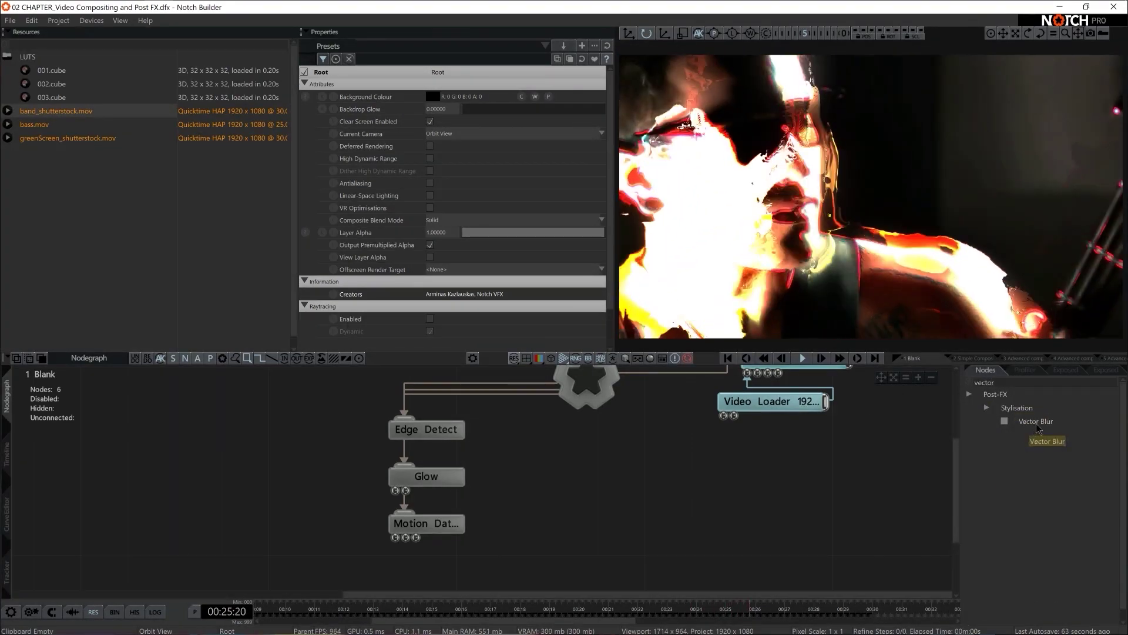
drag(1035, 421, 367, 561)
drag(574, 407, 411, 569)
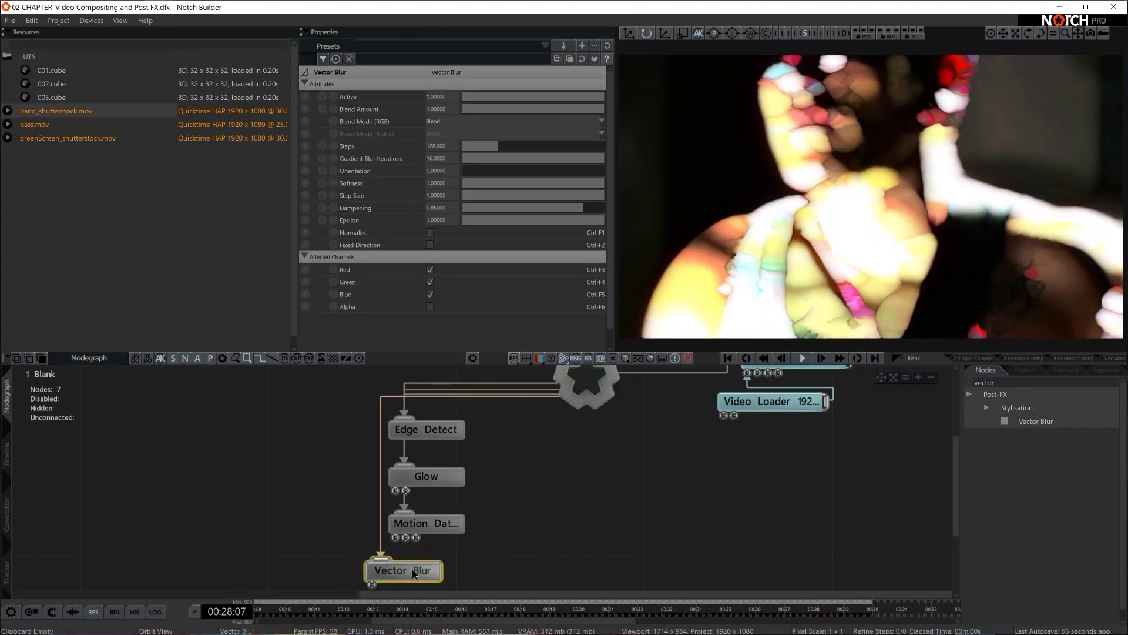
Set the Vector Blur node's Steps to 20
double_click(436, 150)
text(20)
key(Return)
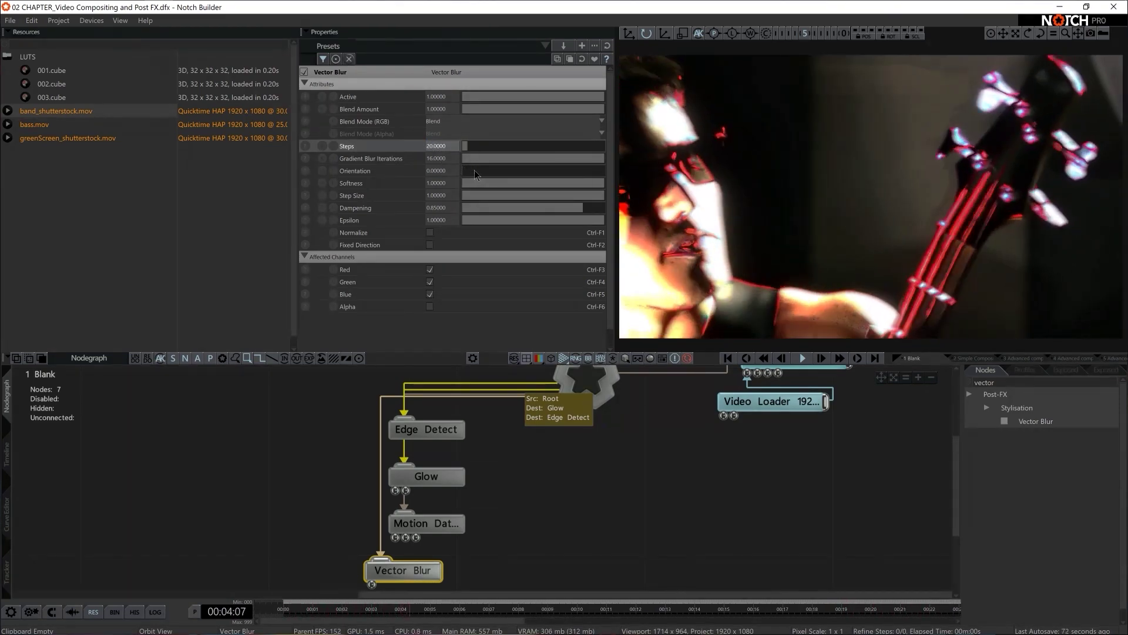
Set the Vector Blur node's Orientation to 200 and lower its Dampening to about 0.076
drag(466, 170, 542, 170)
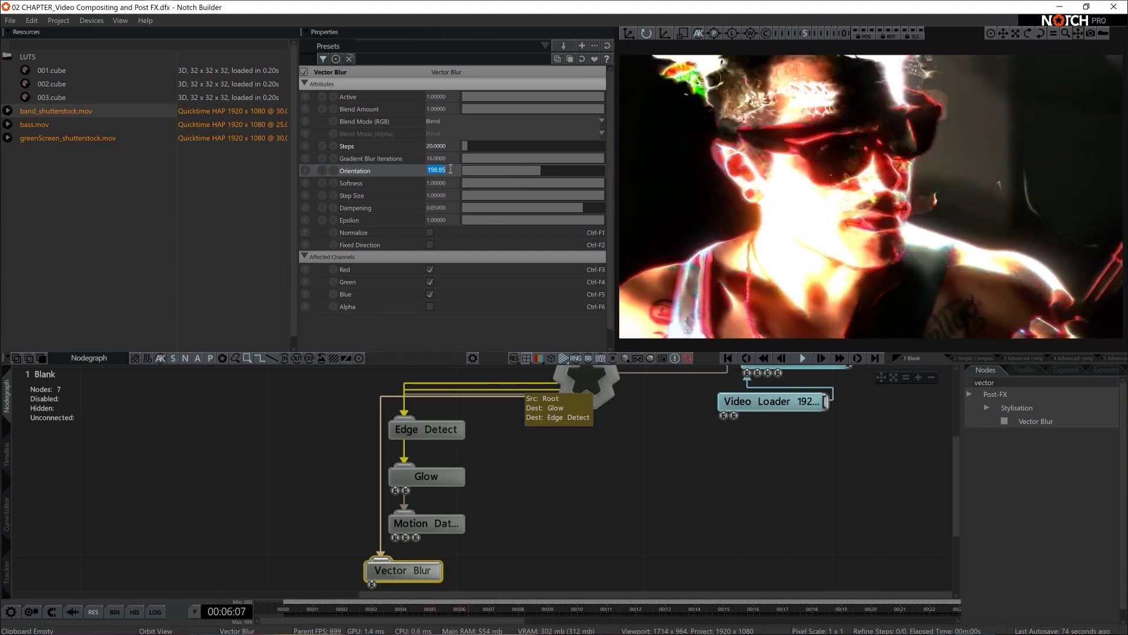
double_click(436, 170)
text(200)
key(Return)
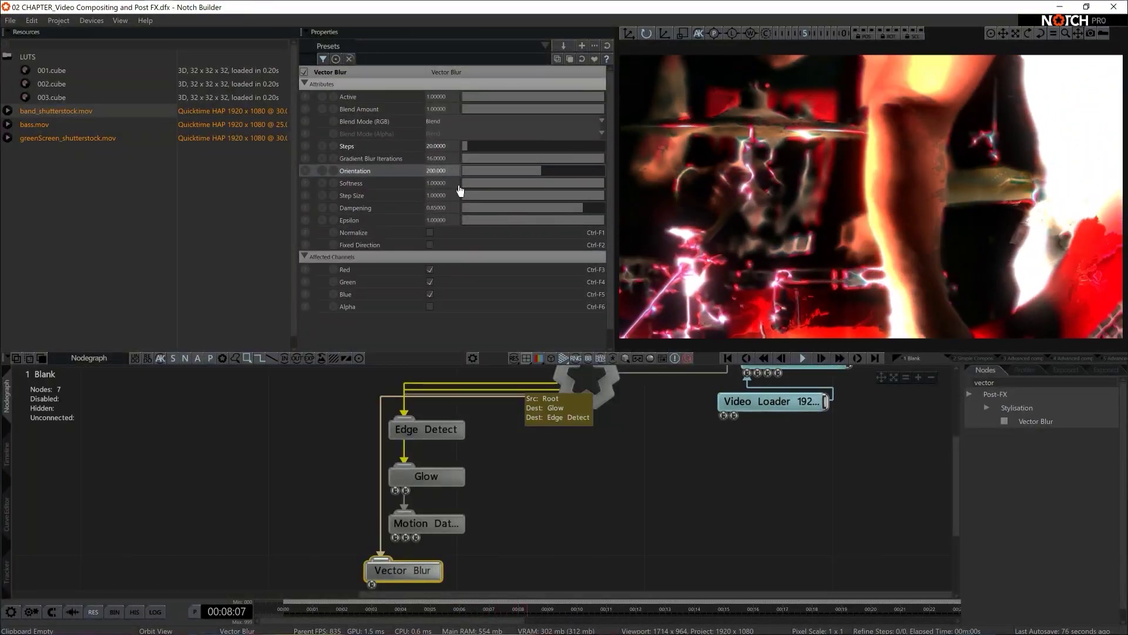
drag(564, 207, 474, 220)
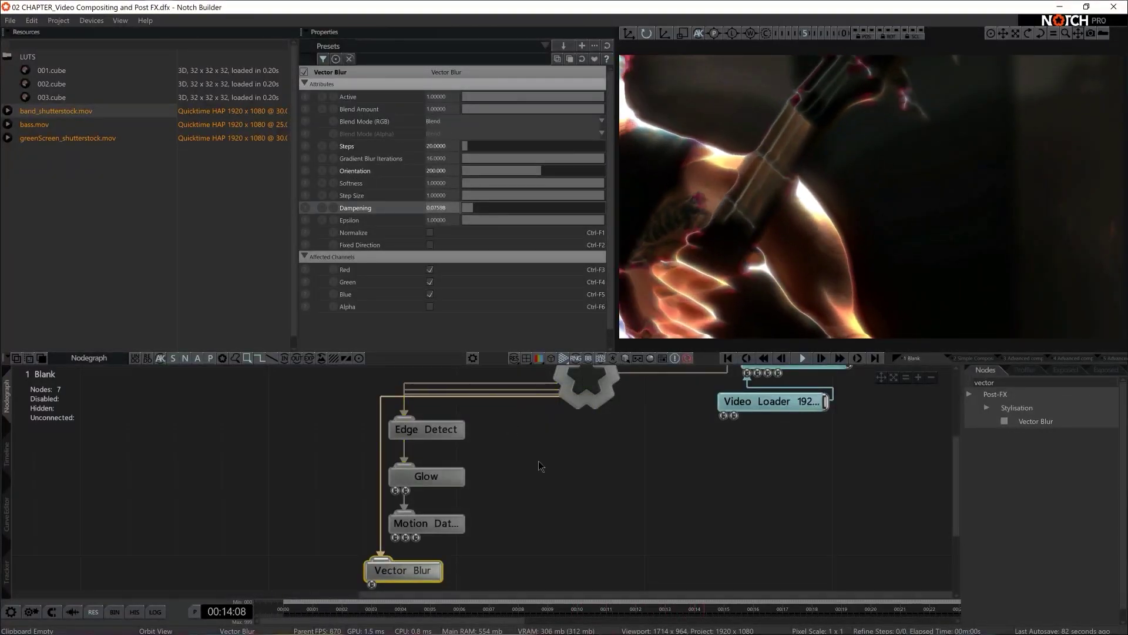
Clear the node search and look through the Post-FX categories, such as Distortion and Blur
scroll(587, 477, down, 2)
key(BackSpace)
key(BackSpace)
key(BackSpace)
key(BackSpace)
key(BackSpace)
key(BackSpace)
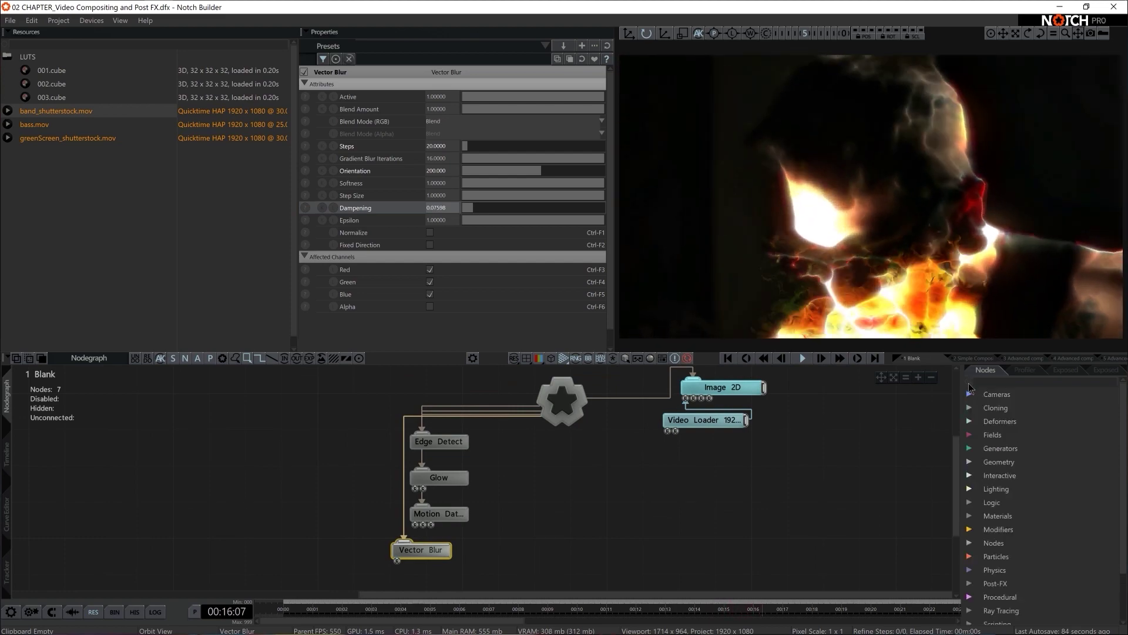
scroll(970, 549, down, 3)
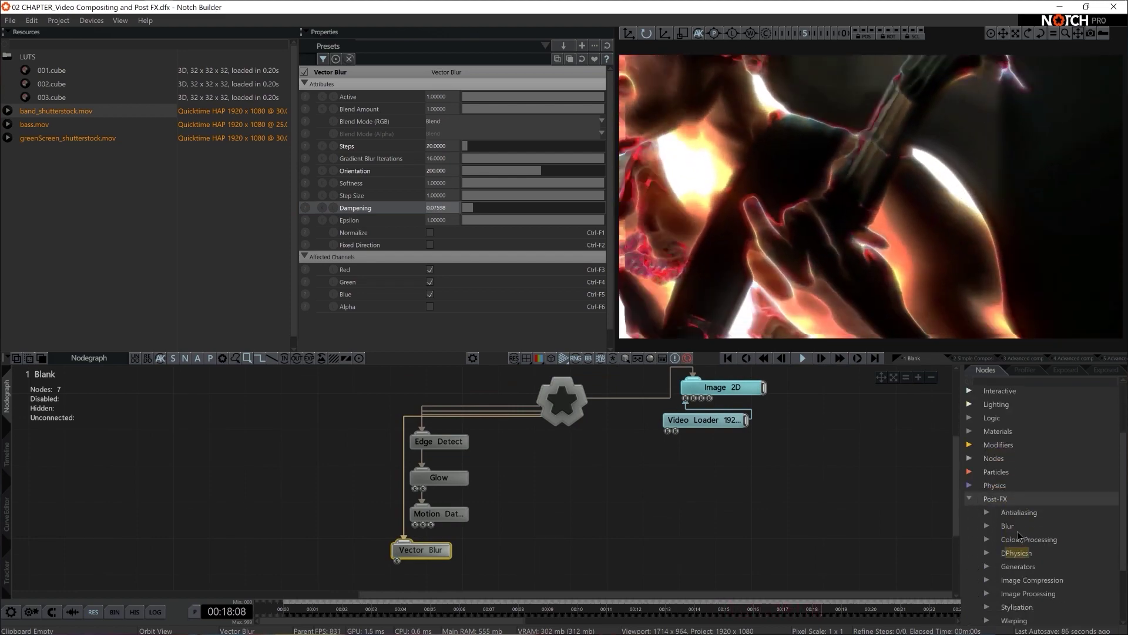
click(988, 524)
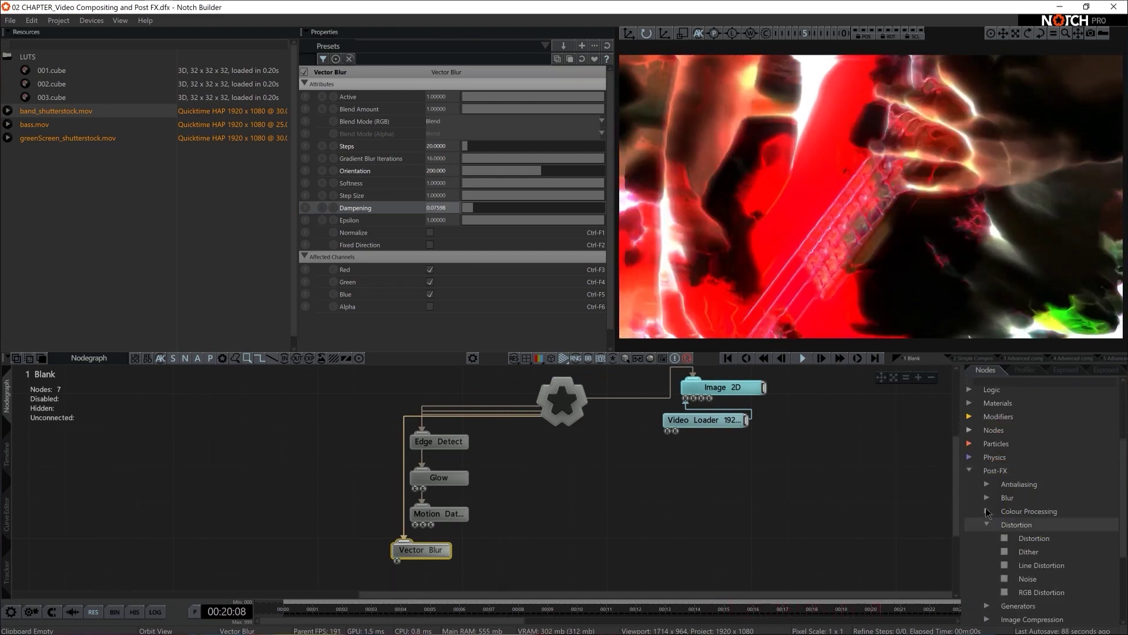
click(988, 498)
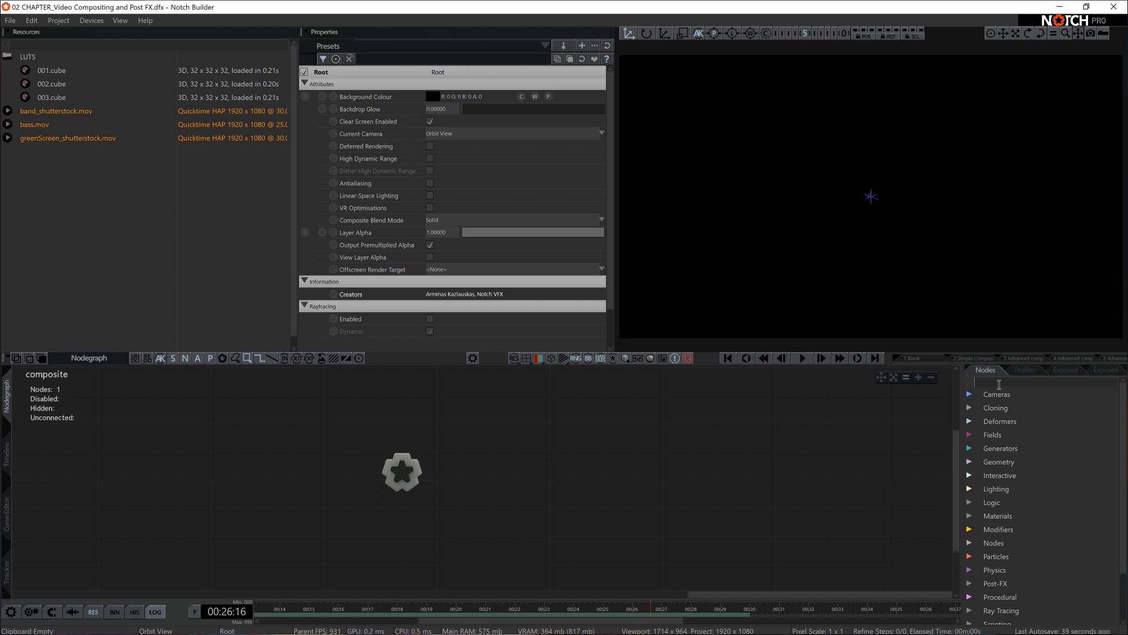
Find the Image 2D node and connect it to the root of the empty composite layer
click(999, 385)
text(image 2d)
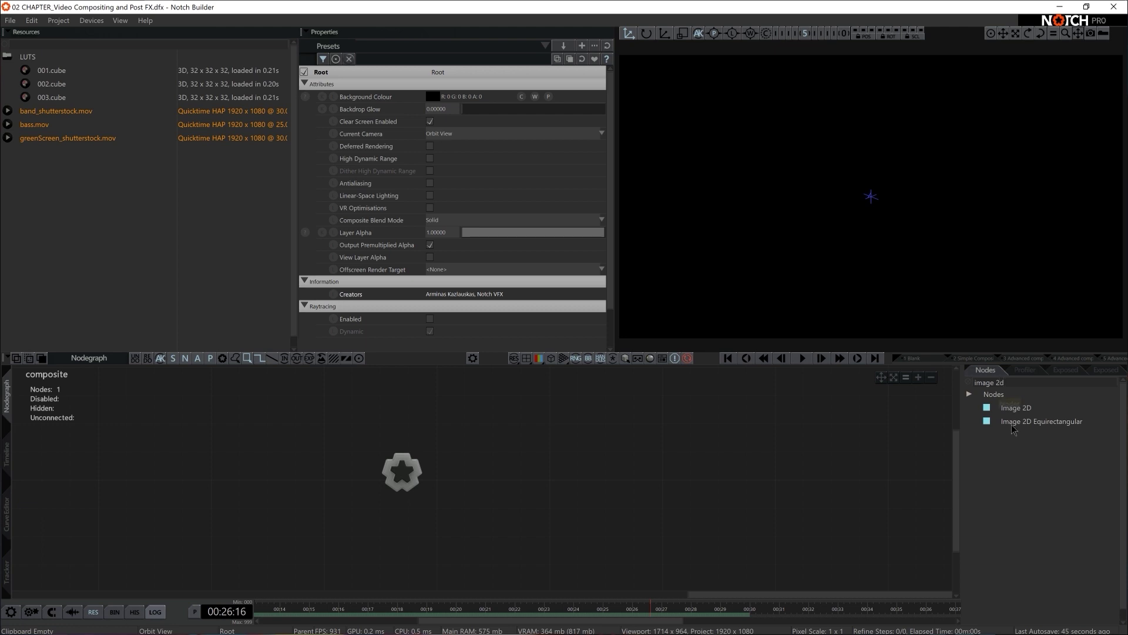
drag(1023, 407, 473, 462)
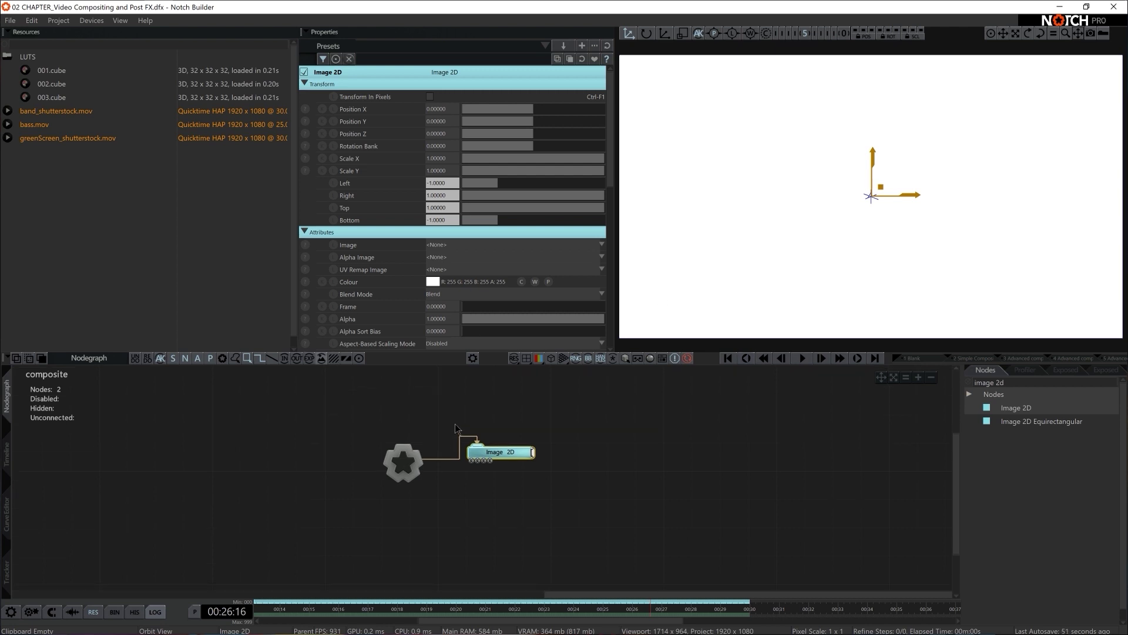
Add bass.mov to the nodegraph as a Video Loader and connect it to the Image 2D node's video input
drag(31, 121, 266, 271)
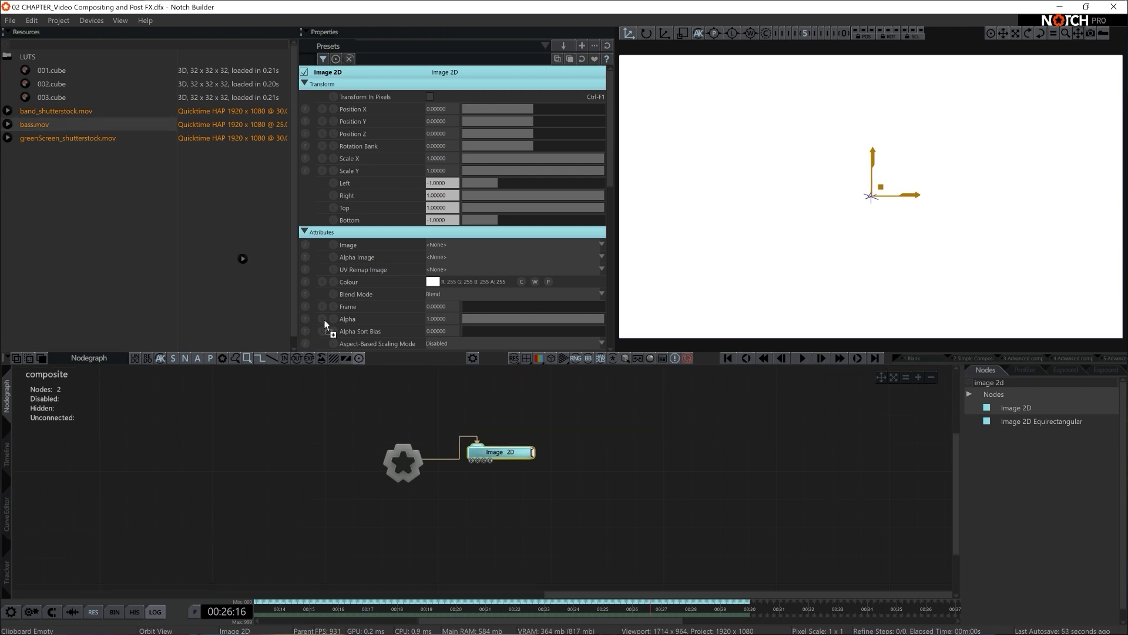
drag(366, 519, 369, 520)
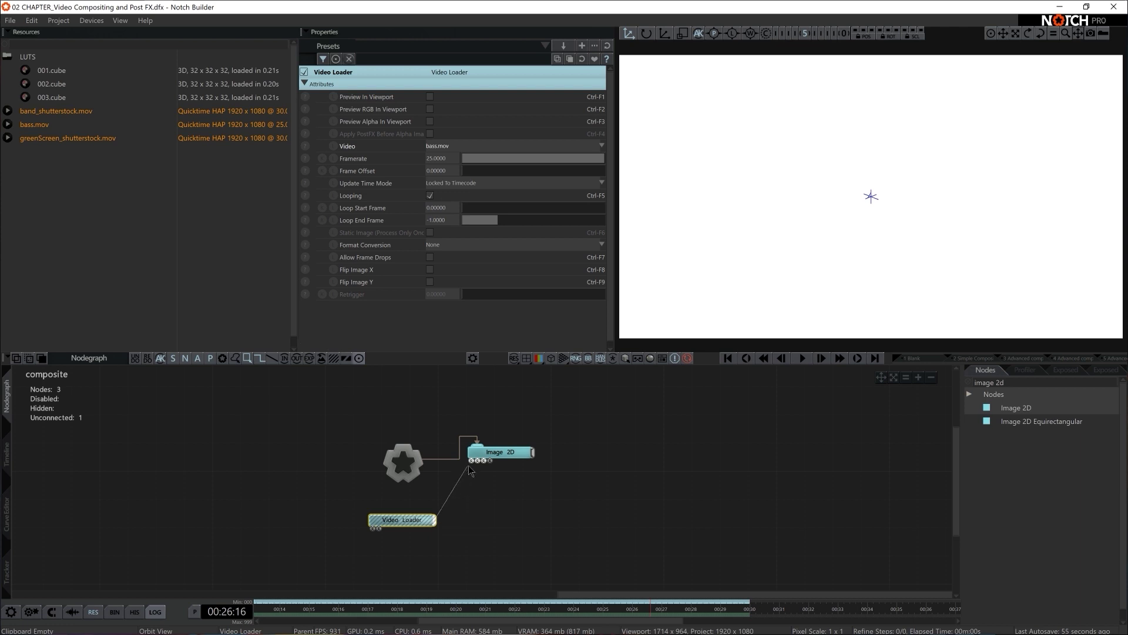
drag(472, 465, 471, 464)
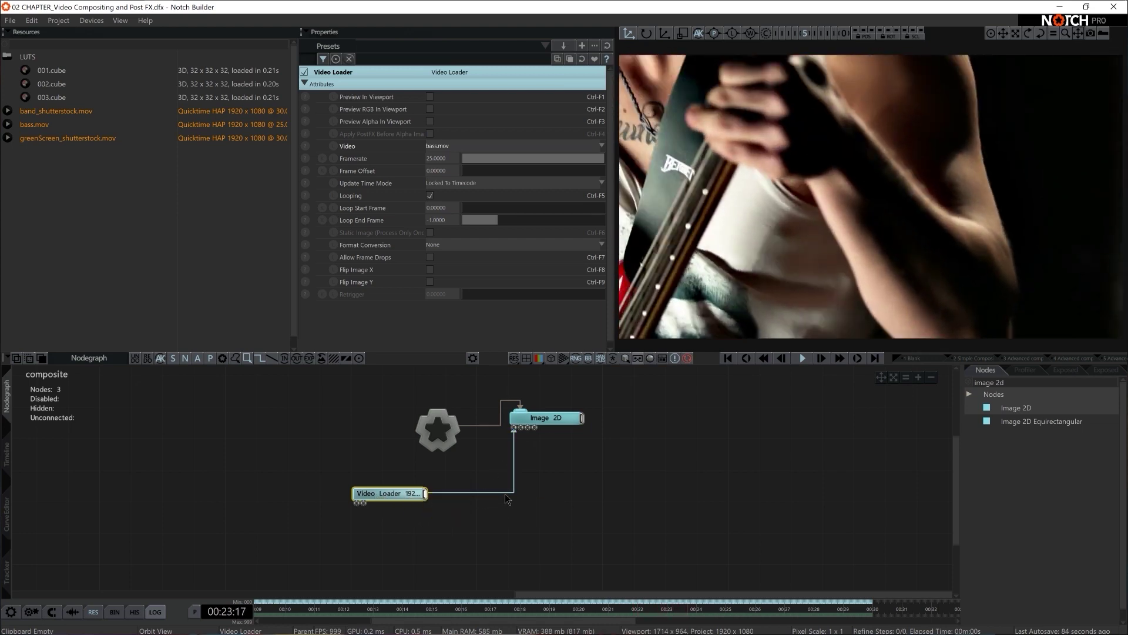
middle_drag(449, 534, 394, 527)
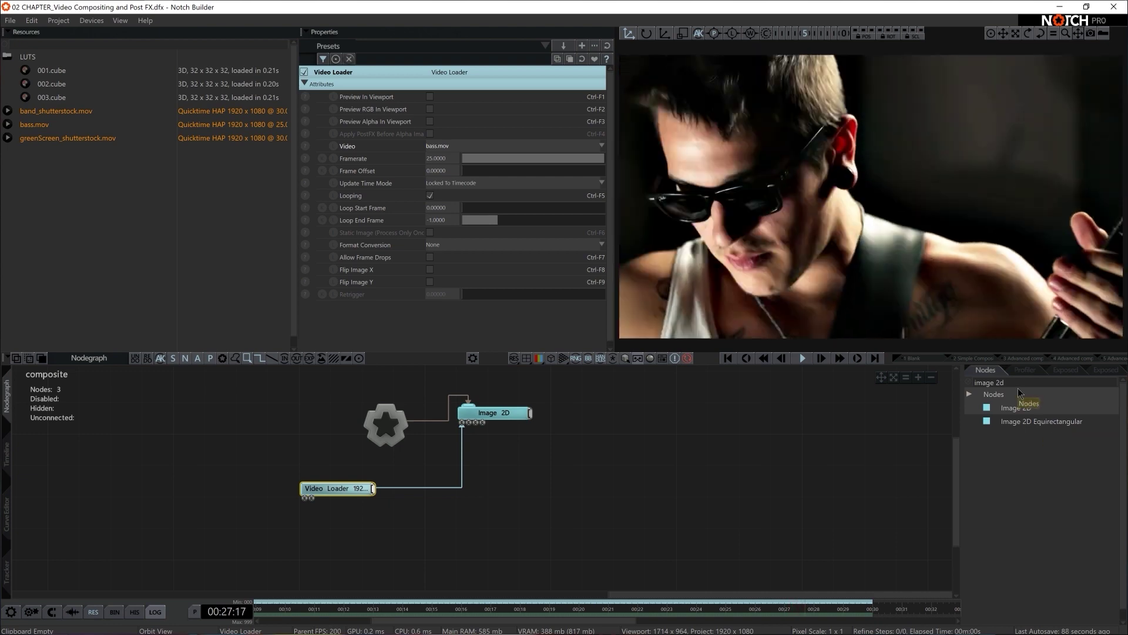
Find the Video Null node under Video Processing and place it below the link from the Video Loader to Image 2D
key(ctrl+a)
text(nu)
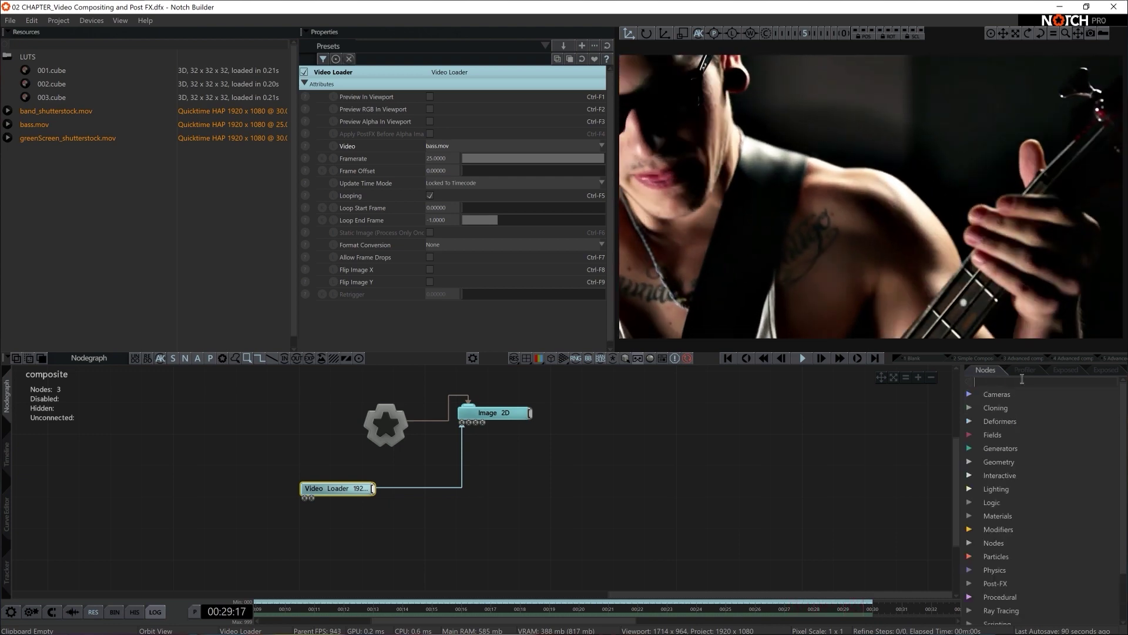
text(ll)
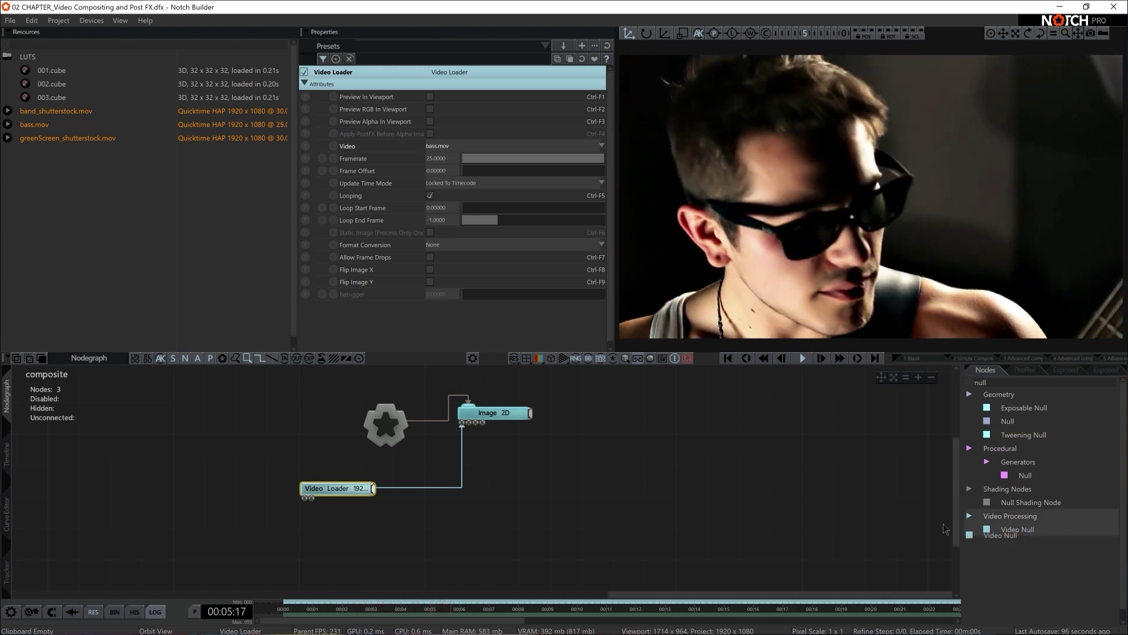
drag(415, 504, 416, 504)
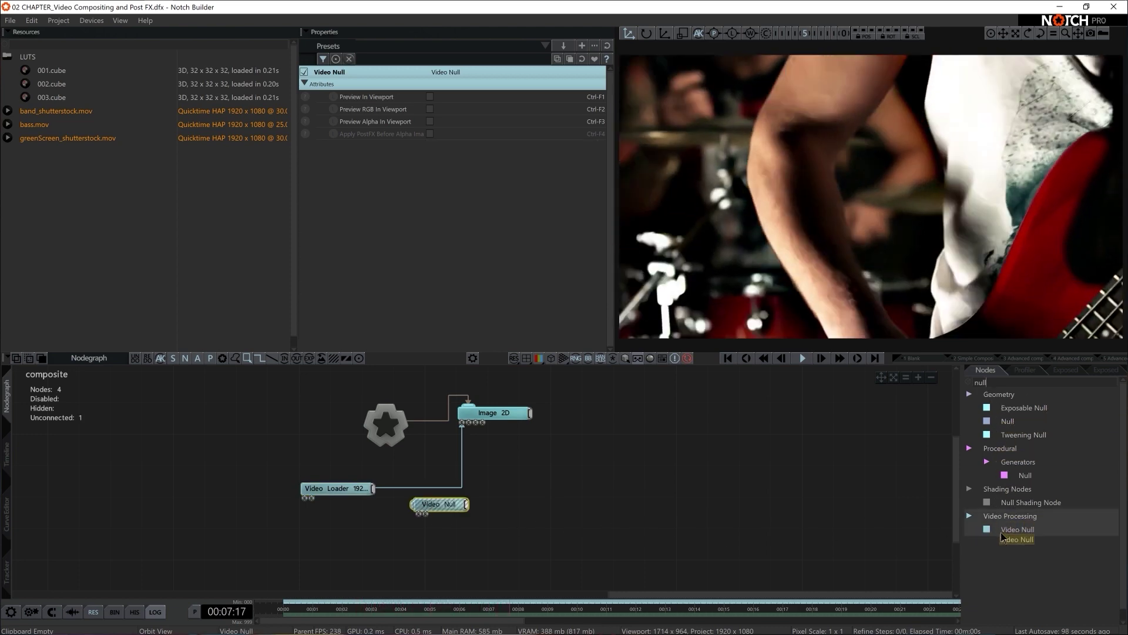
Break the link between the Video Loader and Image 2D and route the video through the Video Null instead
click(497, 508)
alt+click(412, 488)
drag(448, 509, 447, 495)
click(448, 495)
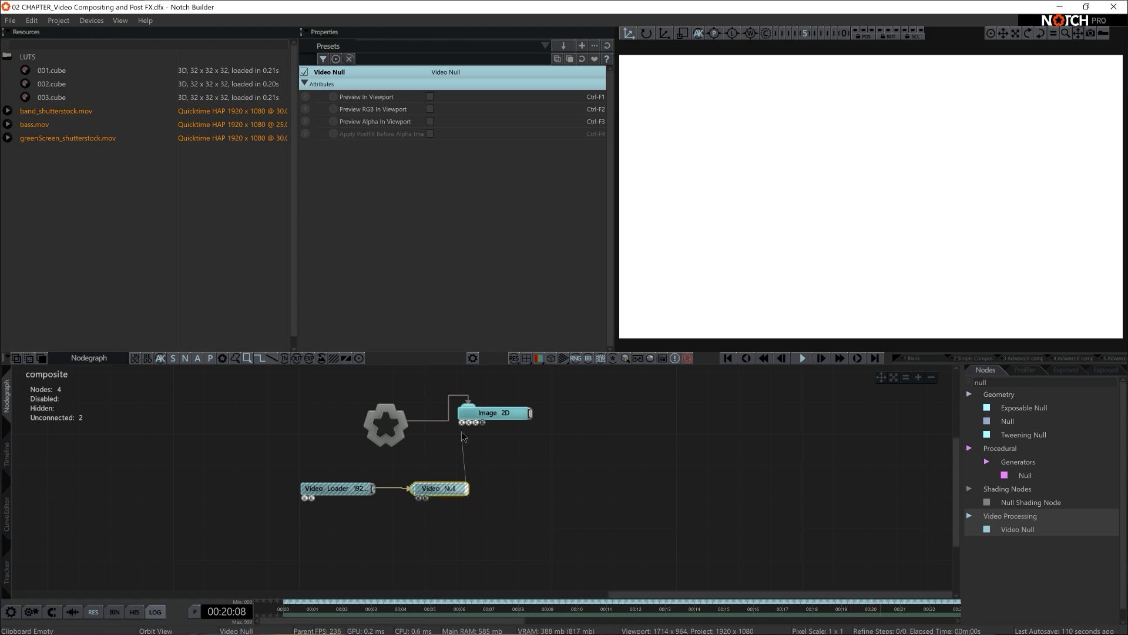
drag(463, 427, 464, 425)
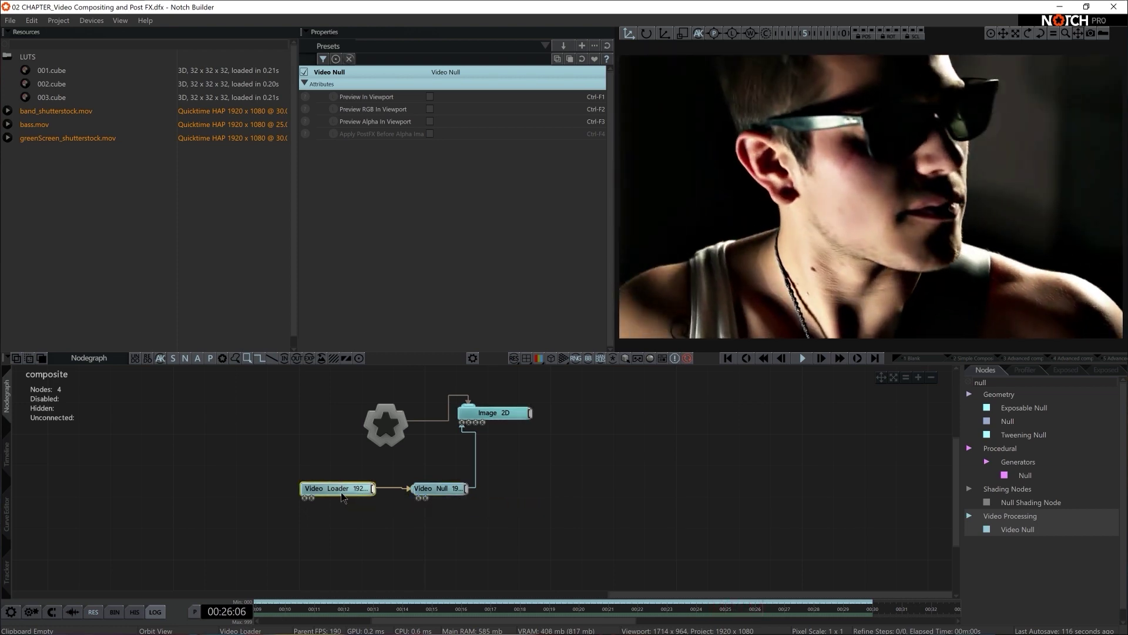
Move the Video Loader slightly away from the Video Null and show video preview thumbnails on both nodes
drag(345, 497, 329, 498)
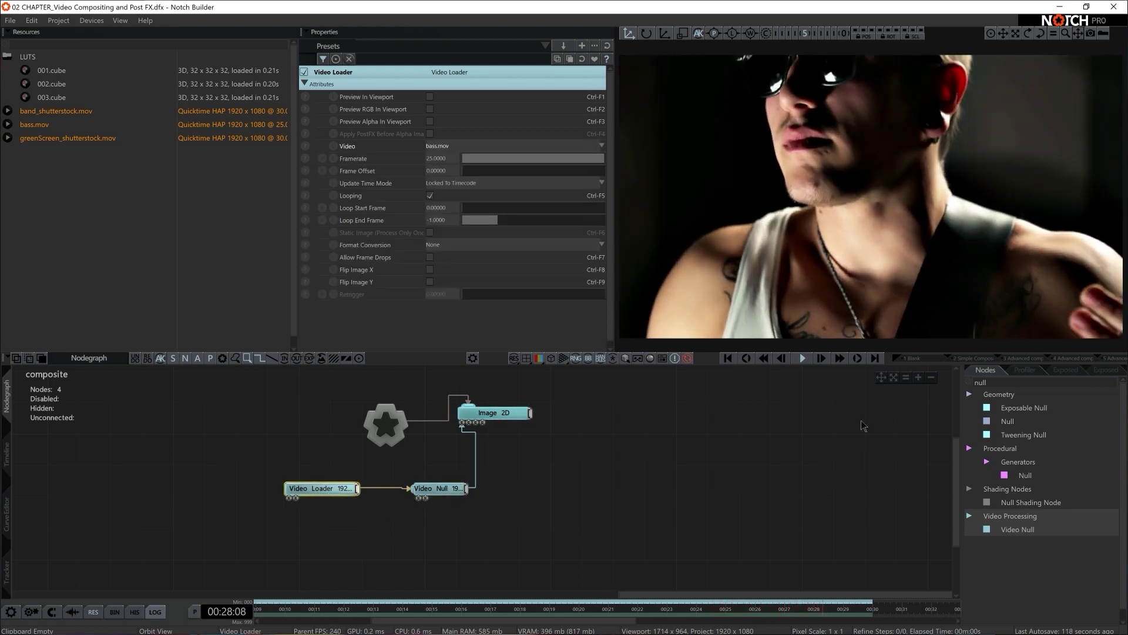
click(433, 491)
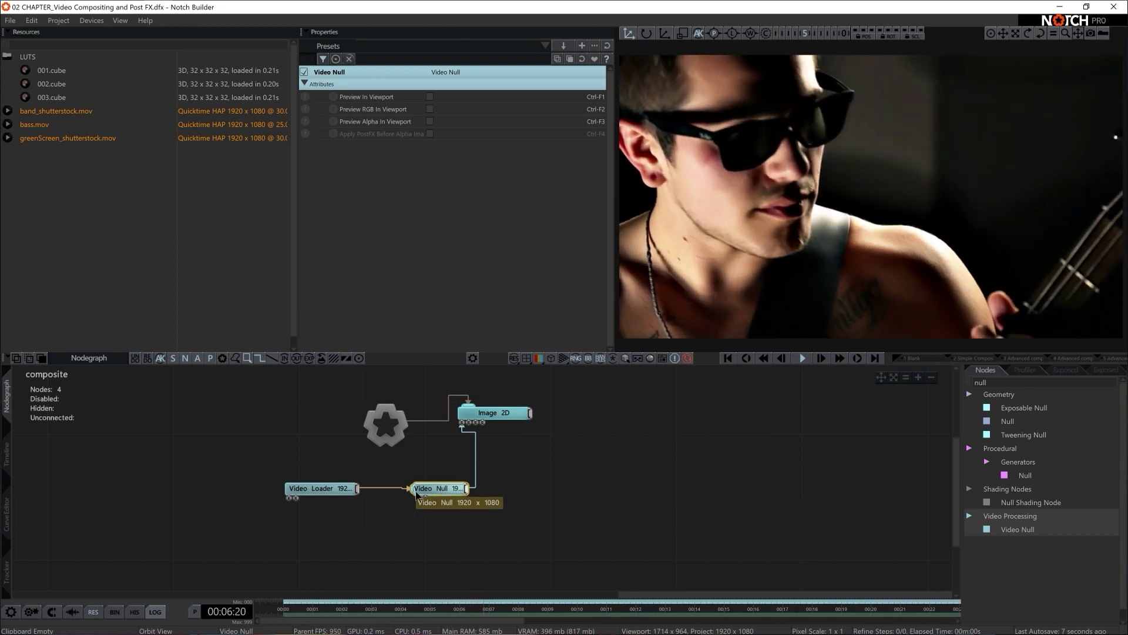
shift+double_click(338, 495)
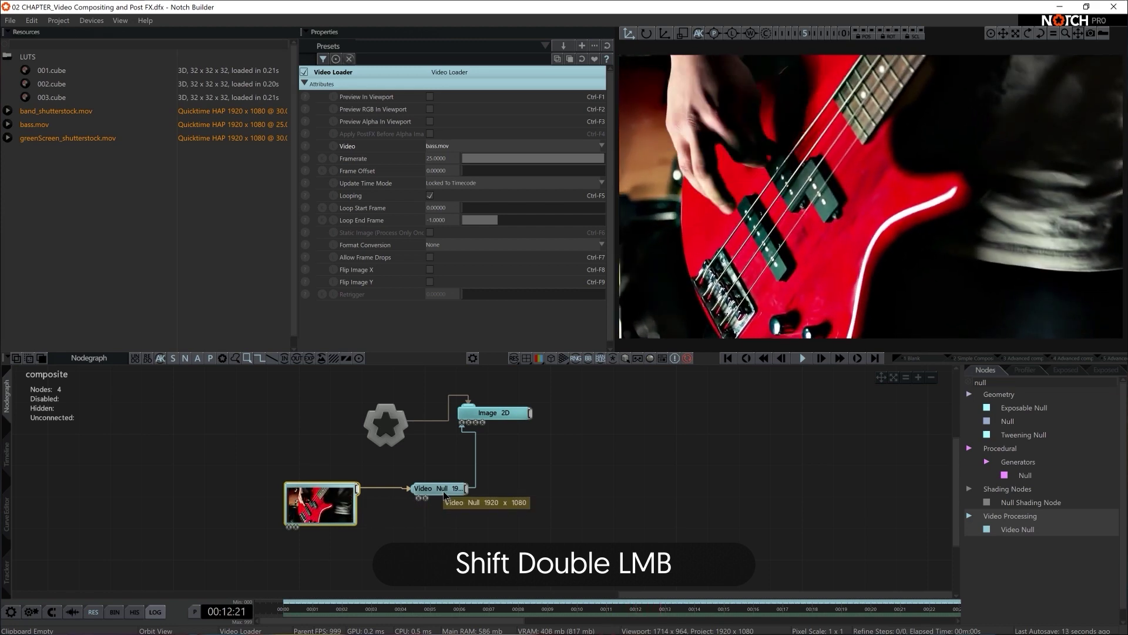
shift+double_click(445, 494)
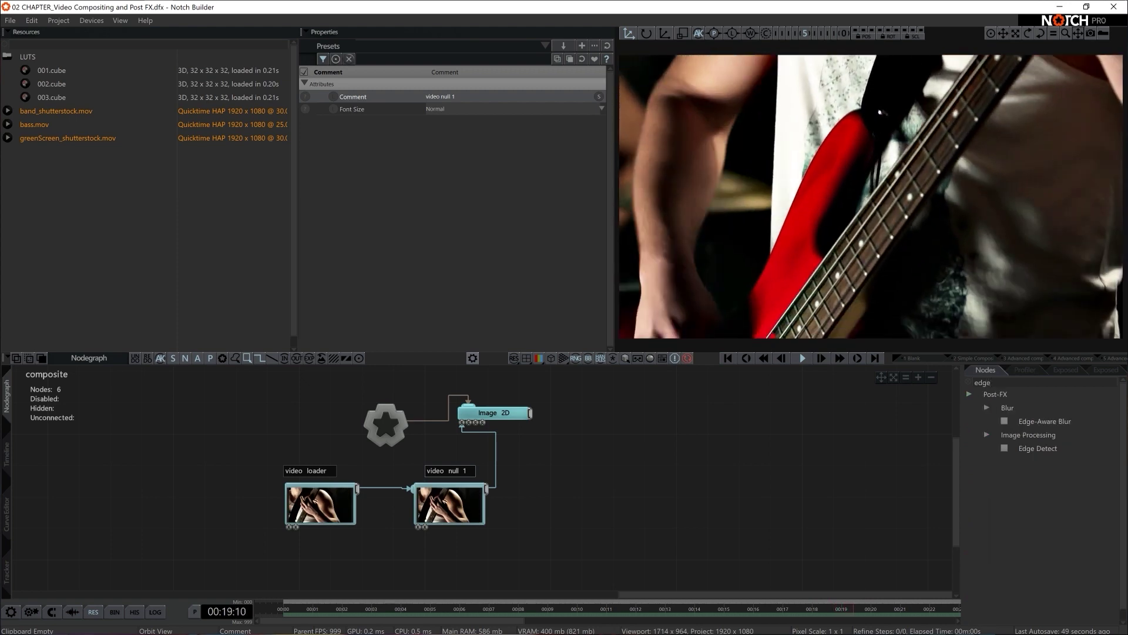
Add an Edge Detect node below the two video nodes and connect it to the Video Loader's output
drag(1038, 448, 412, 552)
middle_drag(381, 499, 473, 484)
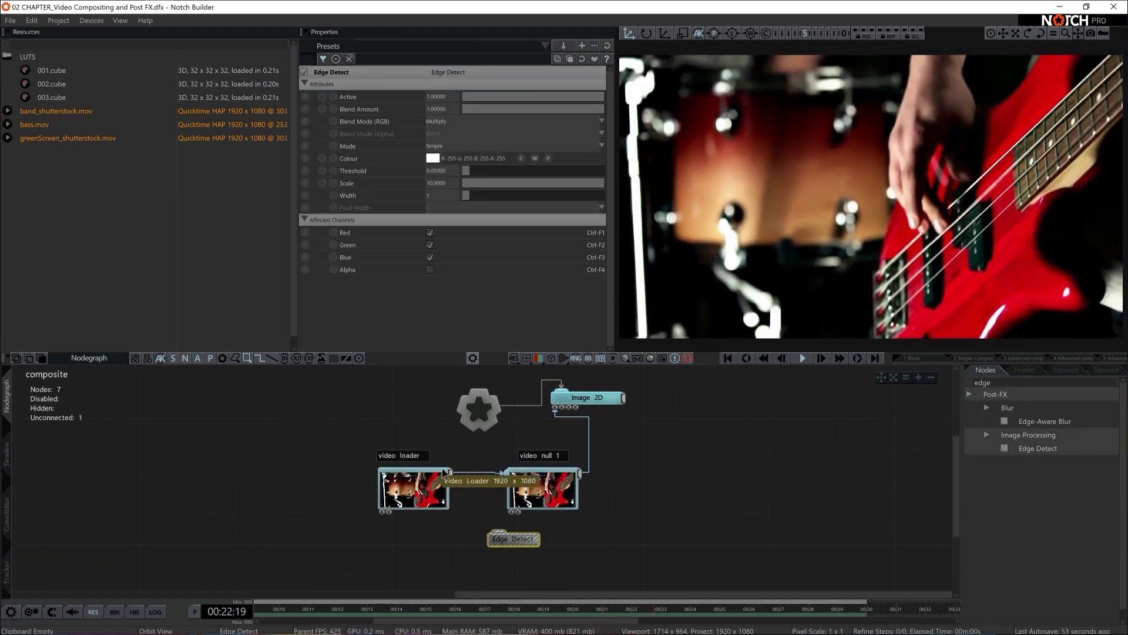
drag(451, 473, 495, 535)
scroll(670, 543, up, 2)
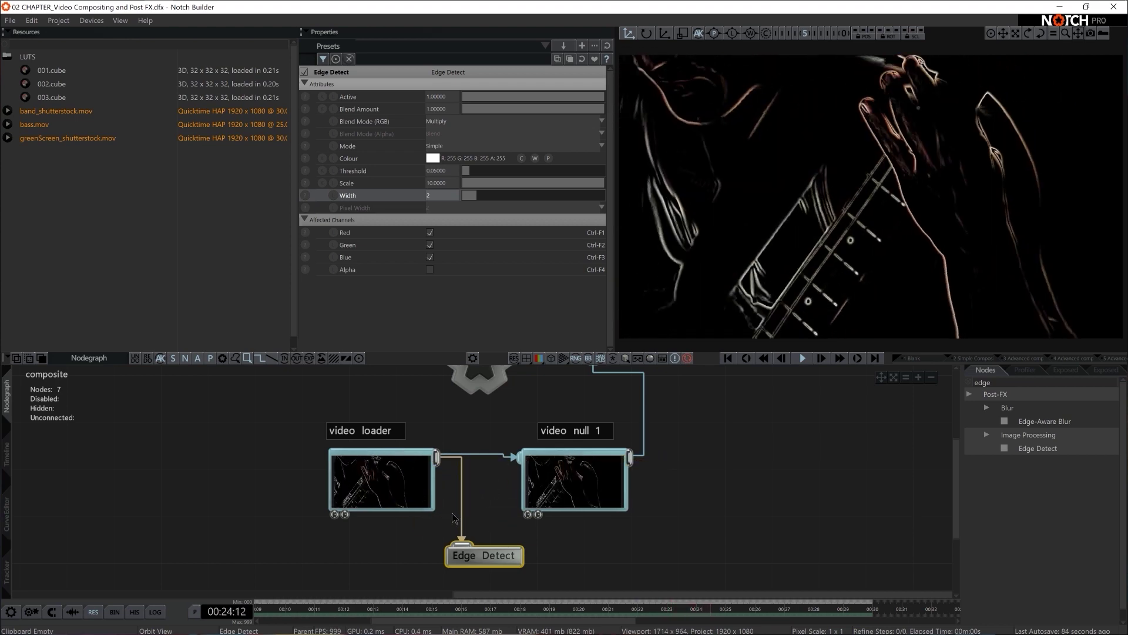
Disconnect Edge Detect from the Video Loader and attach it to the output of video null 1
click(461, 516)
key(Delete)
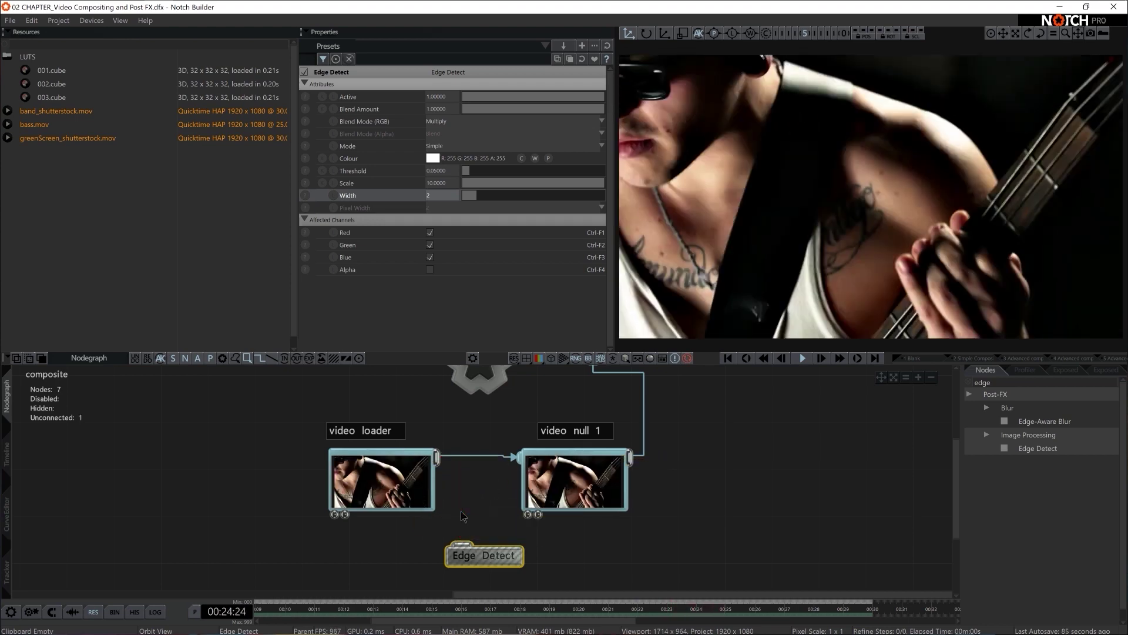
drag(473, 556, 685, 533)
drag(630, 457, 670, 532)
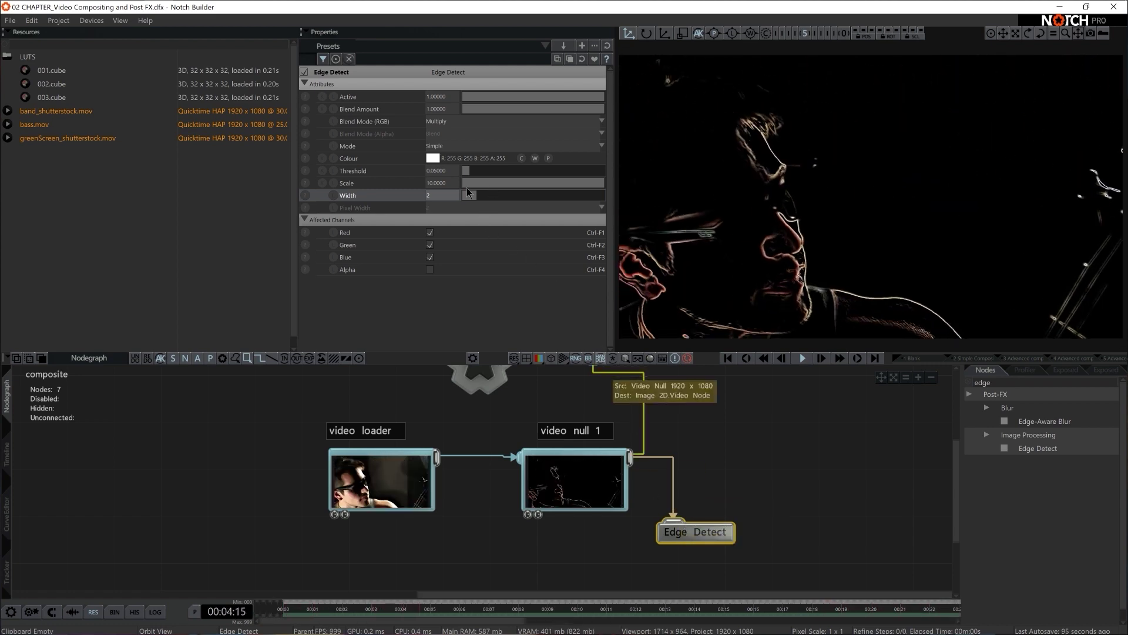
Set the Edge Detect colour to red (R 255, G 36, B 0) and move the node up beside video null 1
click(430, 158)
drag(370, 216, 375, 194)
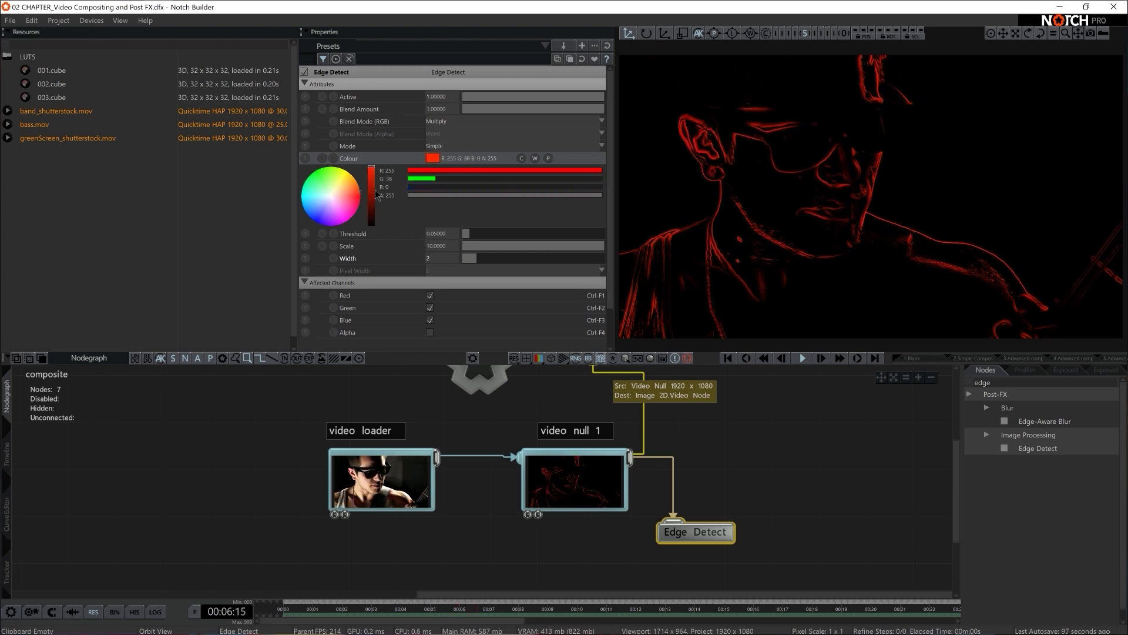
drag(700, 532, 699, 485)
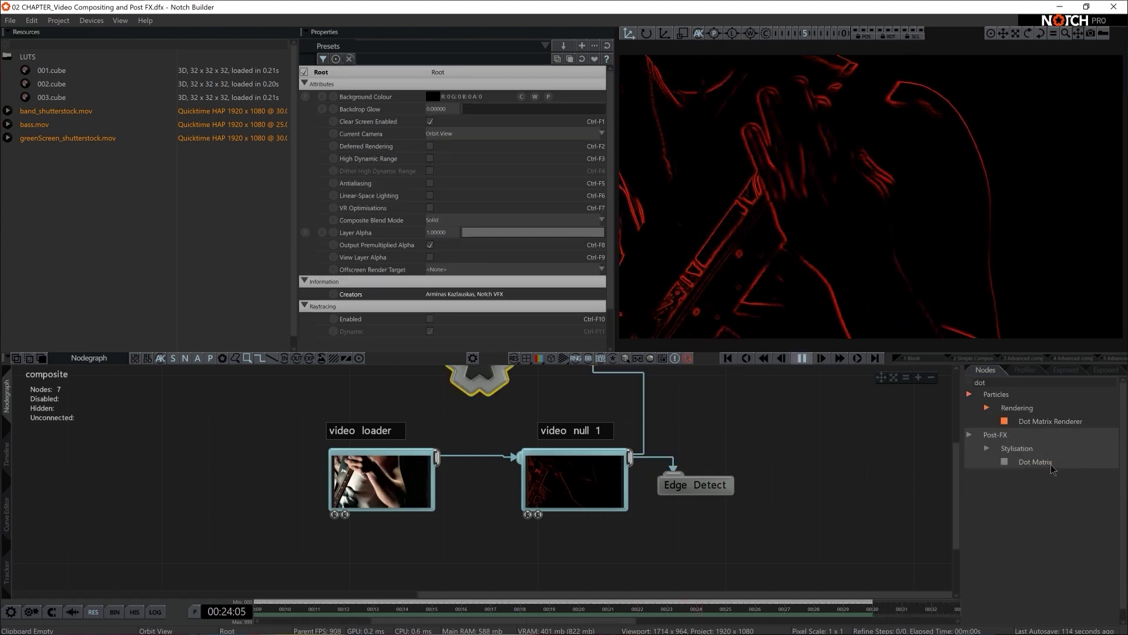
Add a Dot Matrix node beneath Edge Detect, attach it to the effect chain and lower its Resolution to about 68
drag(1052, 468, 682, 532)
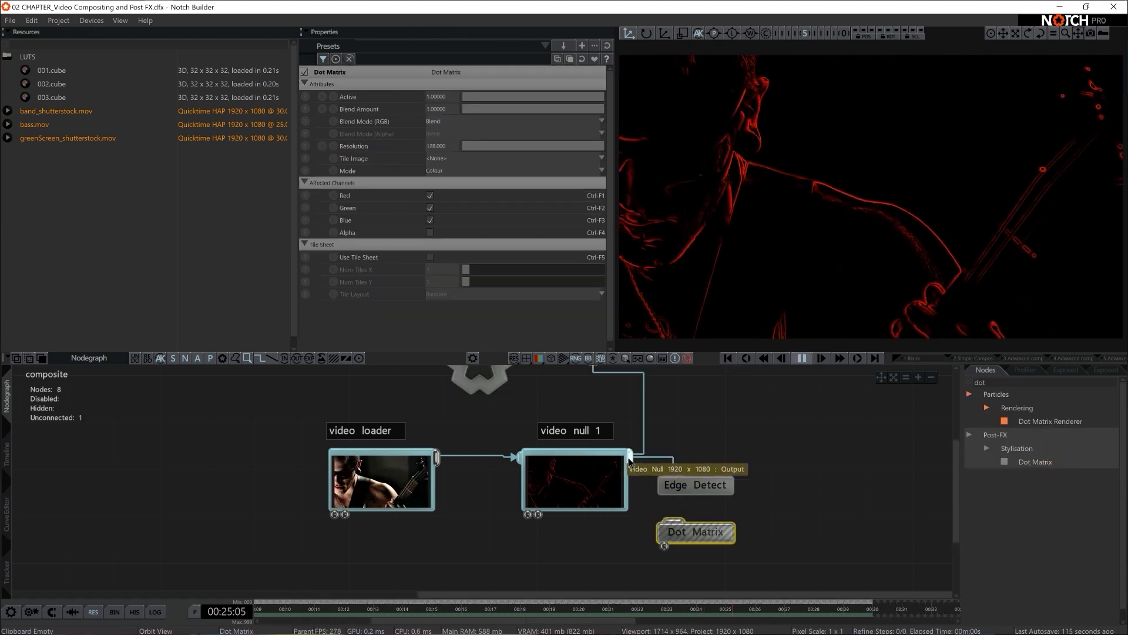
drag(569, 152, 504, 154)
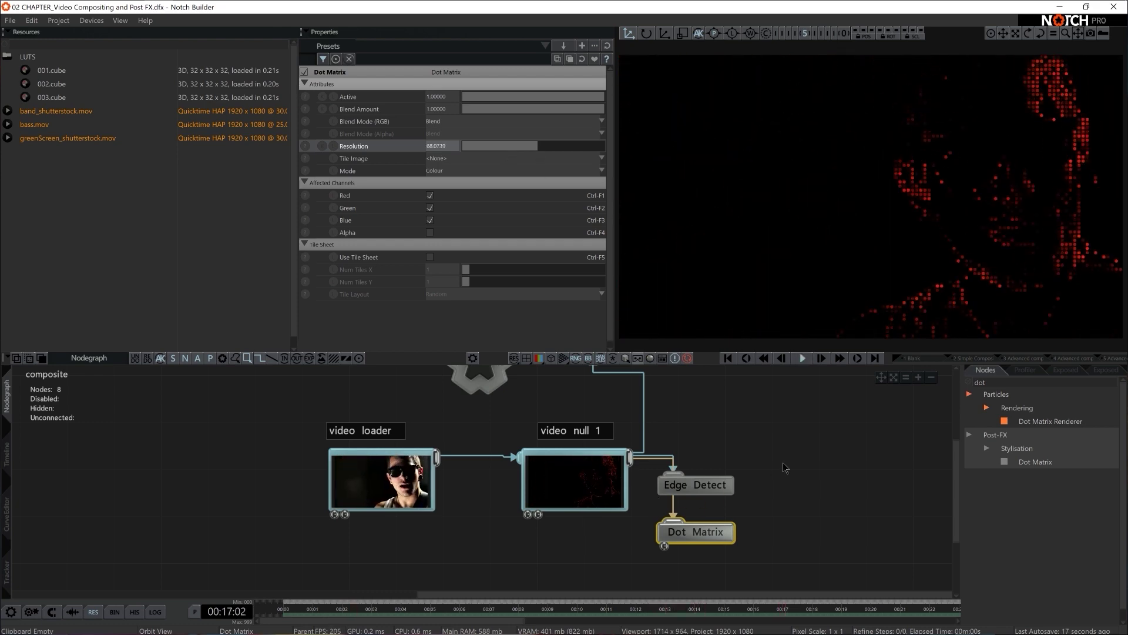
scroll(437, 410, down, 2)
key(space)
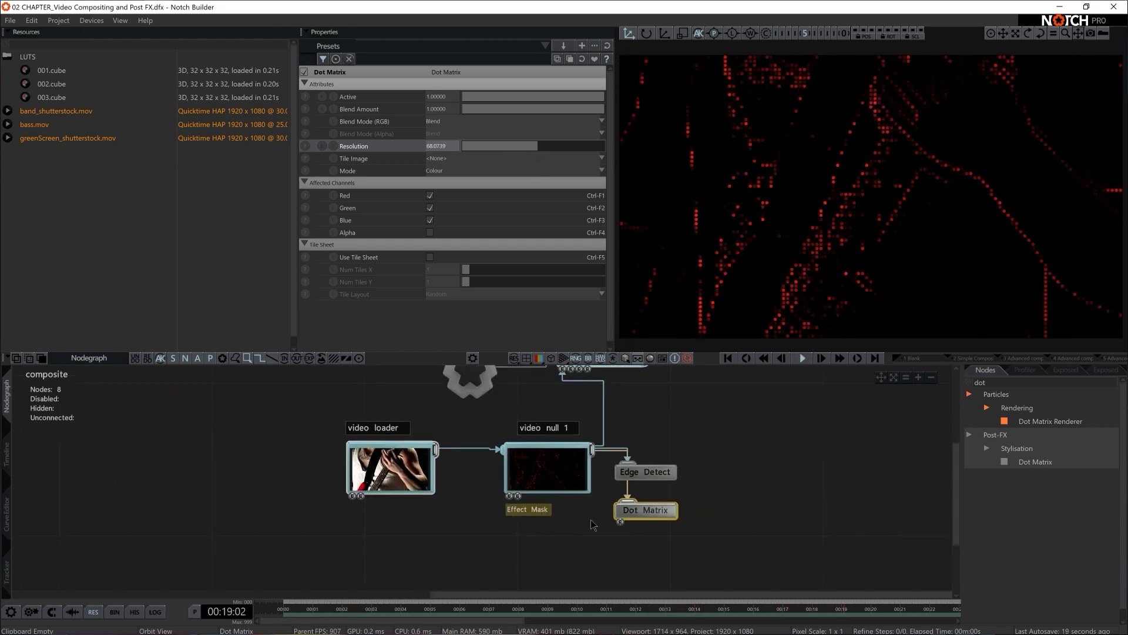
Add a second Video Null fed by the Video Loader, show its video preview and label it "video null 2"
text(null)
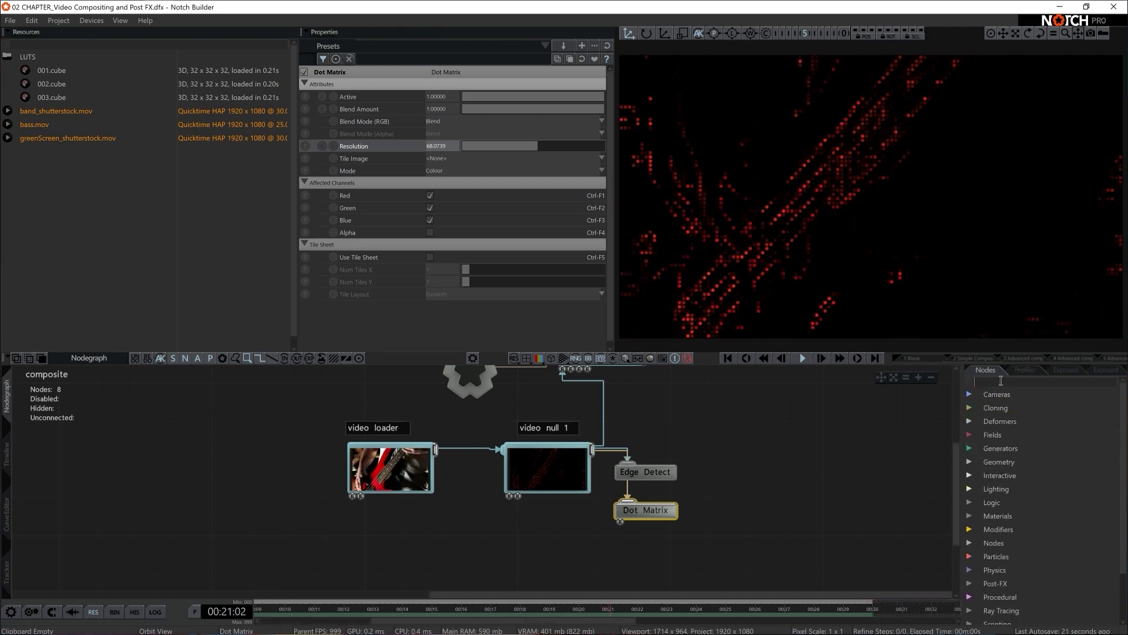
drag(1018, 529, 553, 545)
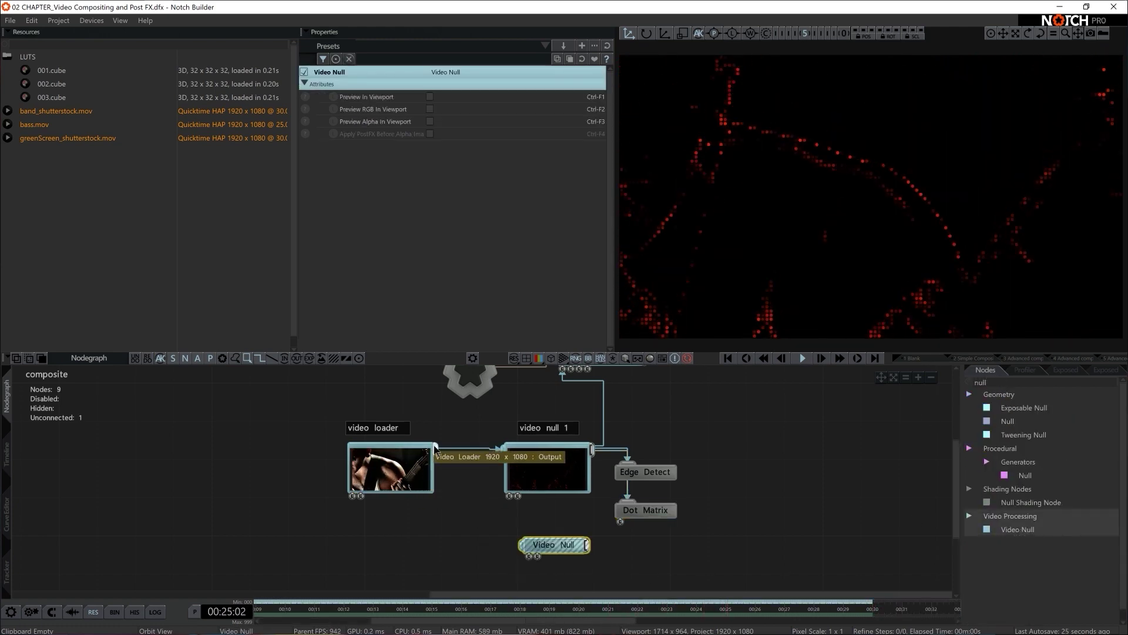
drag(509, 496, 536, 541)
shift+double_click(535, 537)
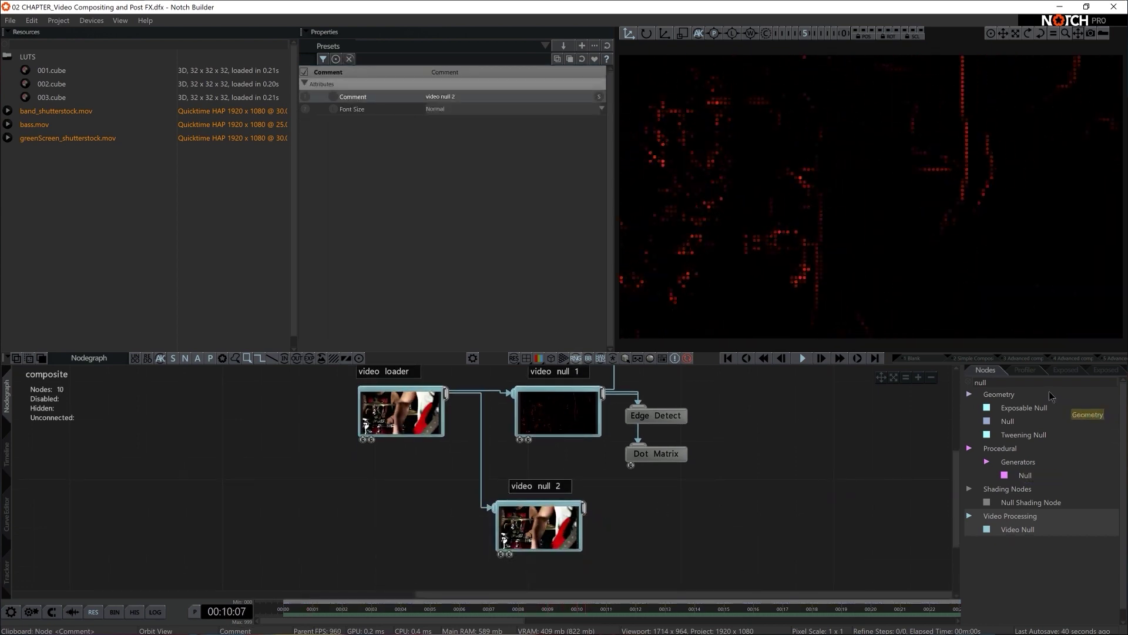
Attach a Colour Correction node to the output of video null 2 and set its Saturation to 0
key(BackSpace)
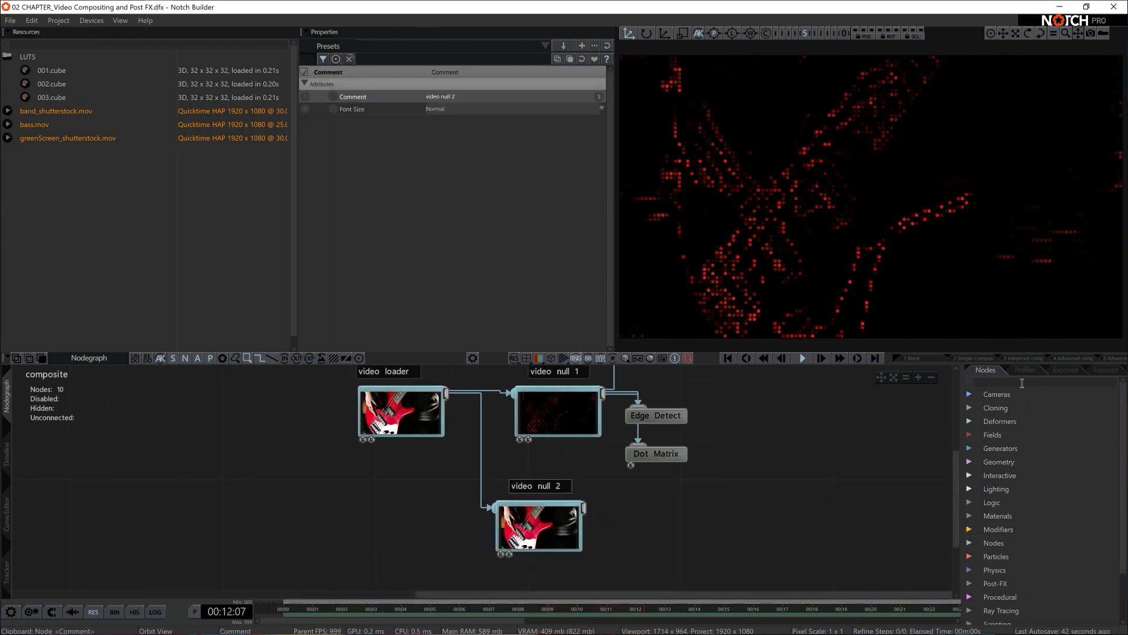
text(colour corr)
drag(1046, 421, 623, 529)
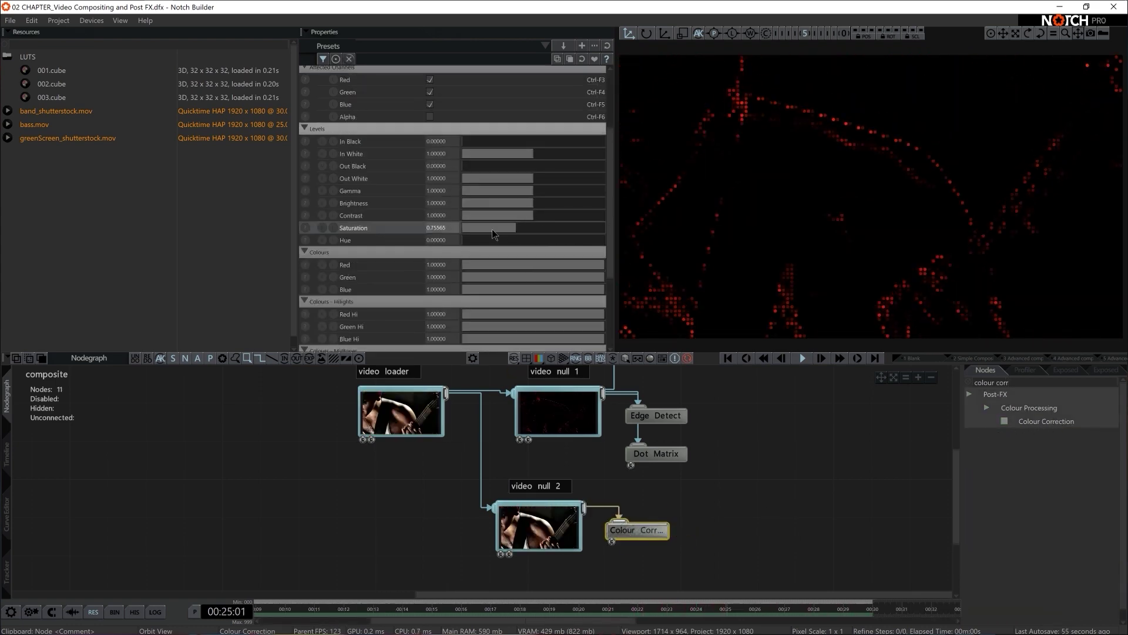
drag(509, 228, 410, 225)
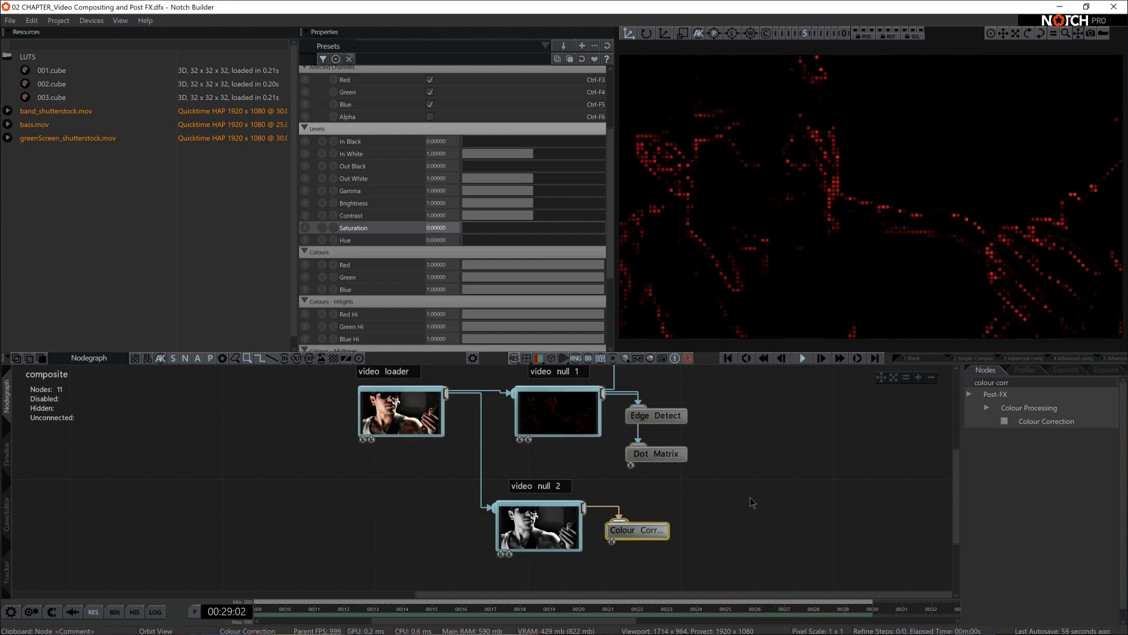
Move the Image 2D node away to make room and add a Composite Sources node below it
scroll(705, 517, down, 3)
drag(576, 380, 697, 383)
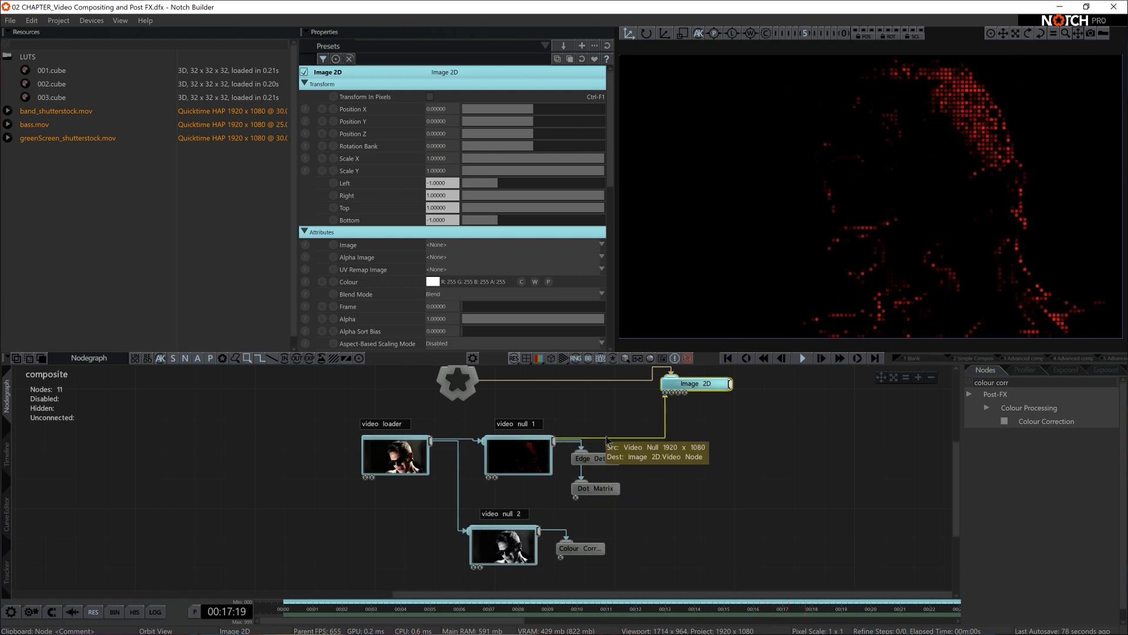
key(BackSpace)
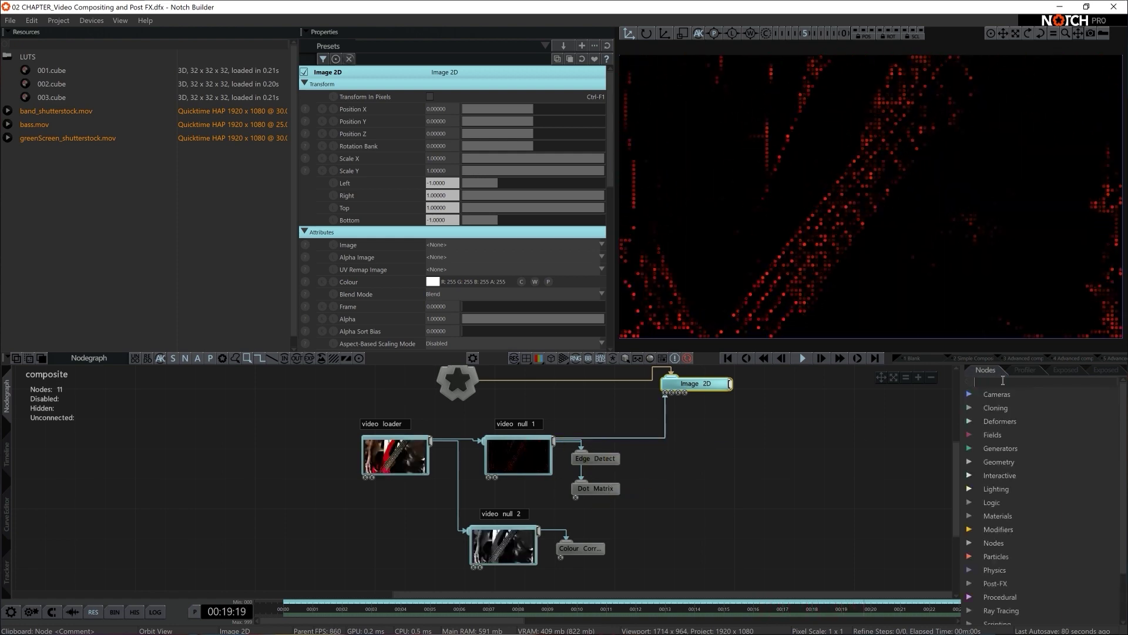
text(compo)
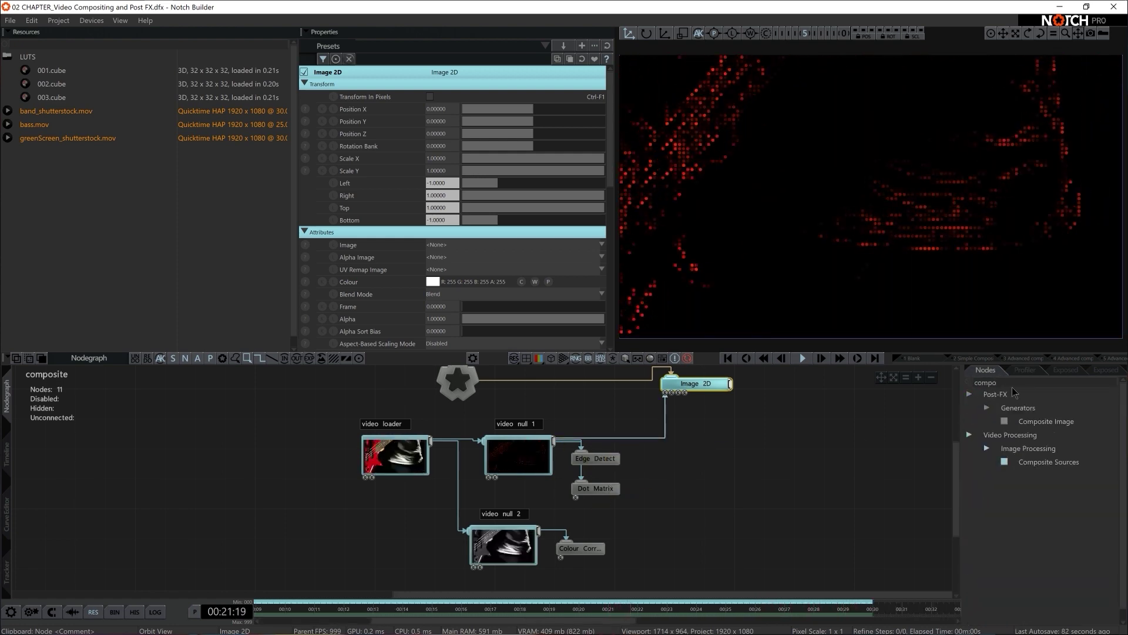
drag(1049, 462, 670, 483)
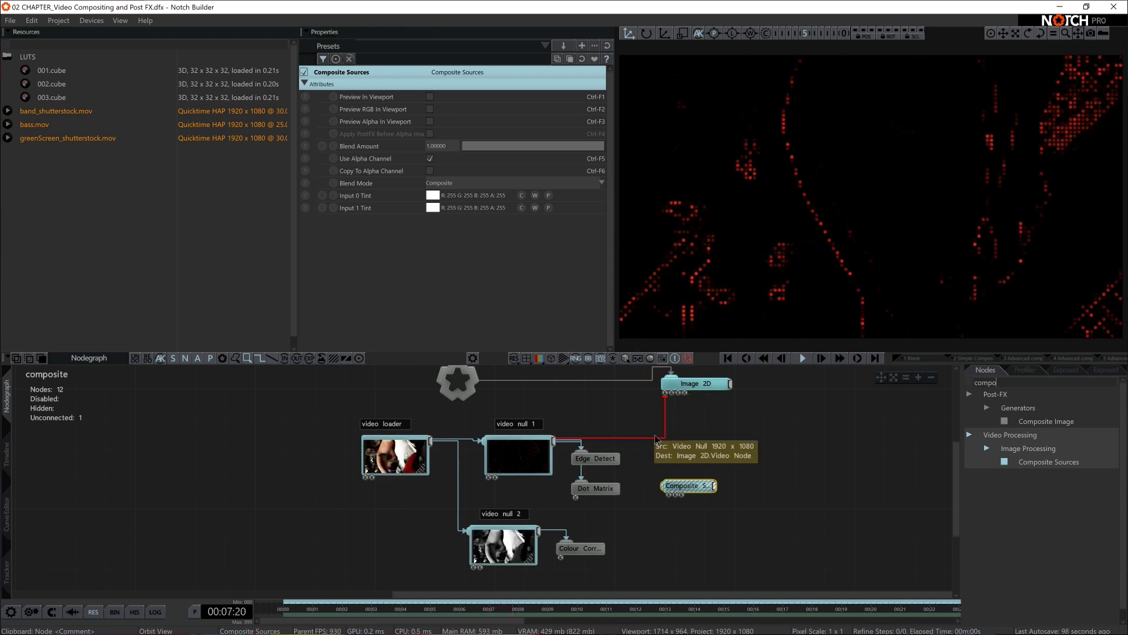
Feed video null 1 and video null 2 into Composite Sources and route its output to the Image 2D node's video input
drag(661, 481, 661, 451)
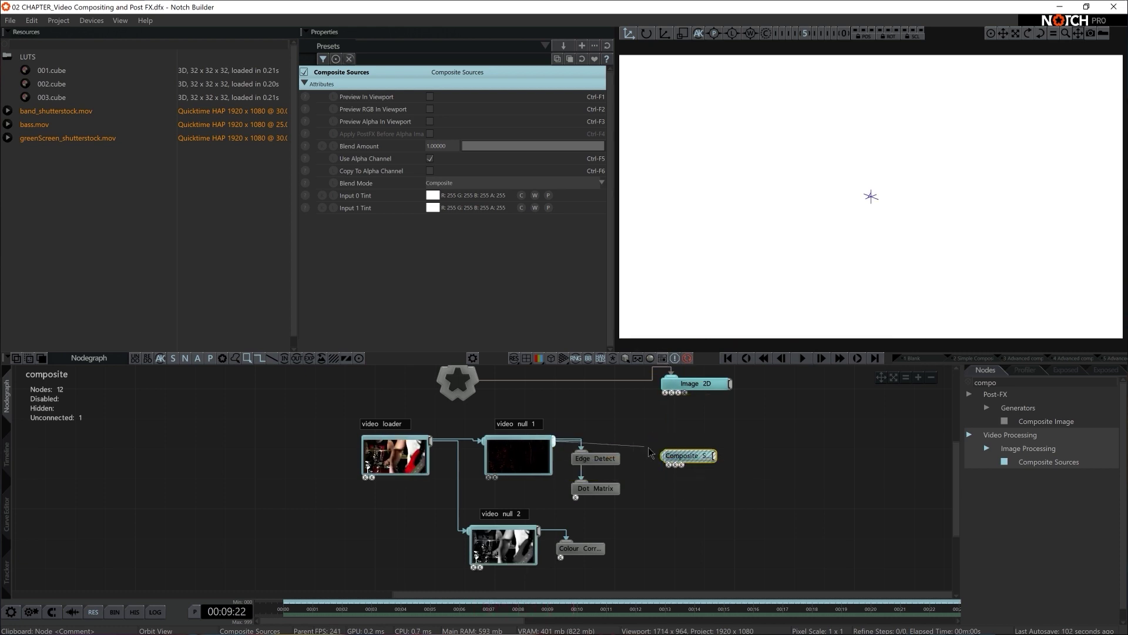
drag(667, 460, 666, 457)
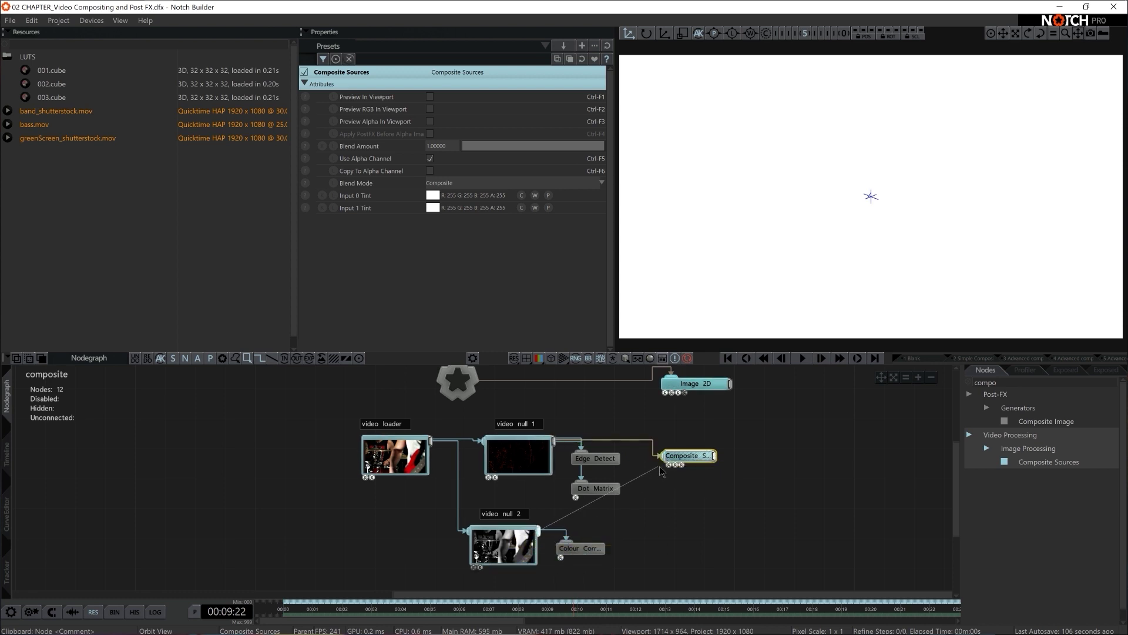
drag(668, 466, 668, 466)
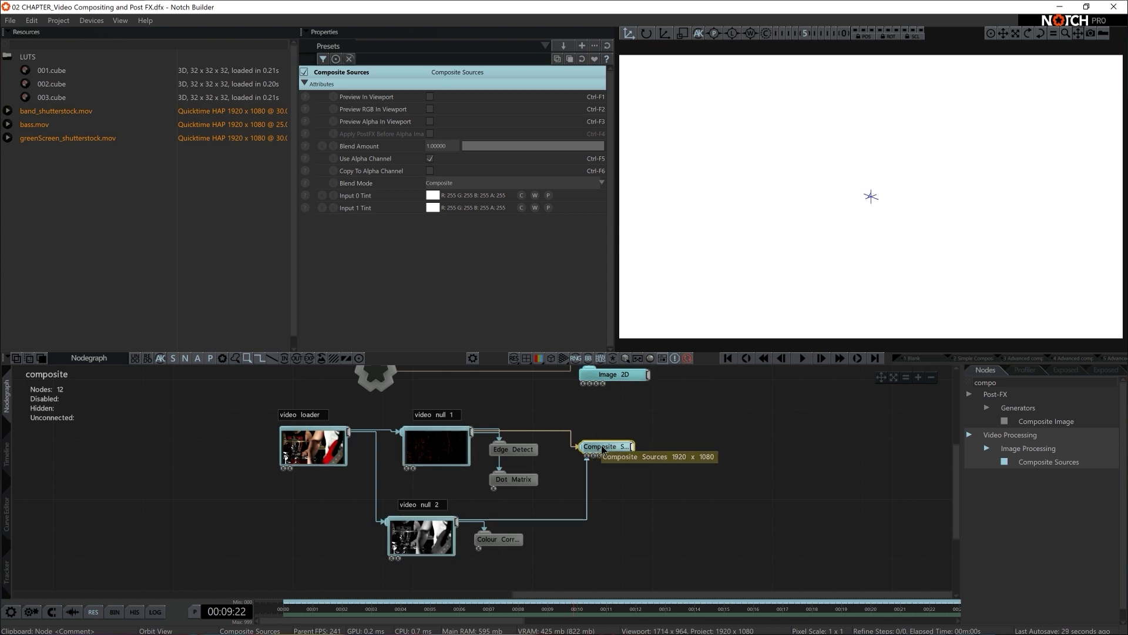
click(646, 397)
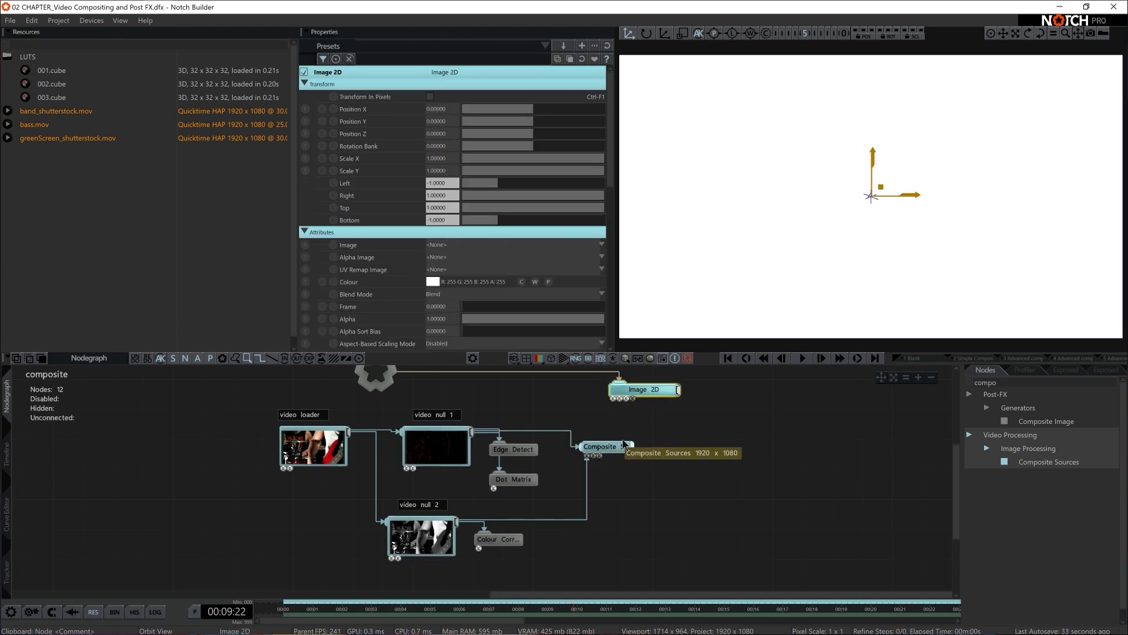
drag(613, 405, 613, 402)
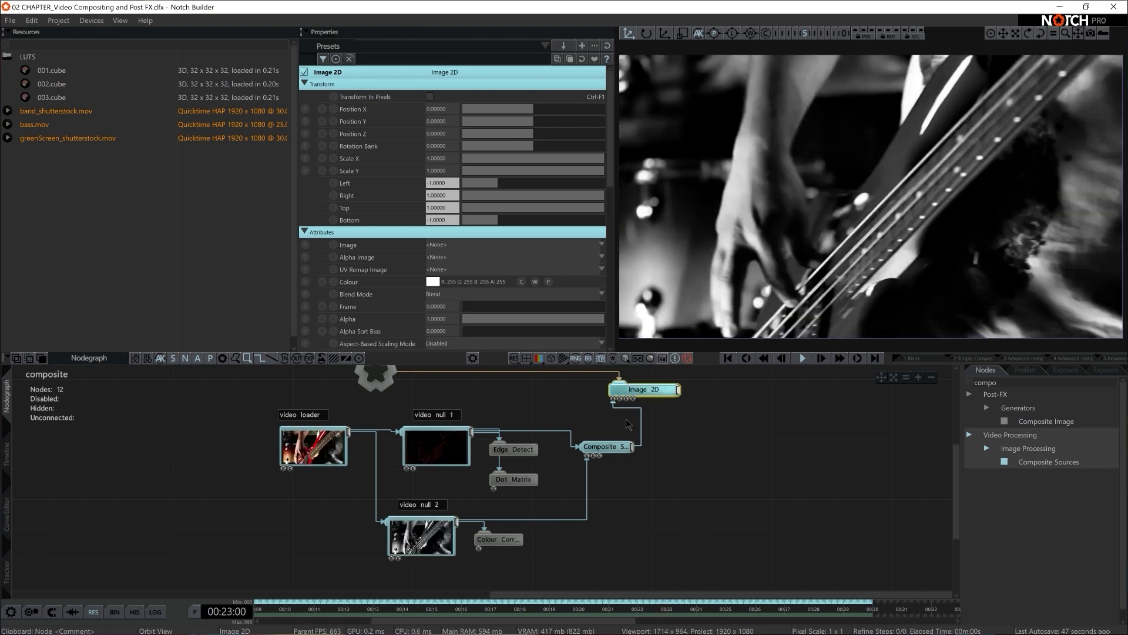
Try different Blend Amounts on Composite Sources, return the amount to 1 and set the Blend Mode to Add
click(616, 450)
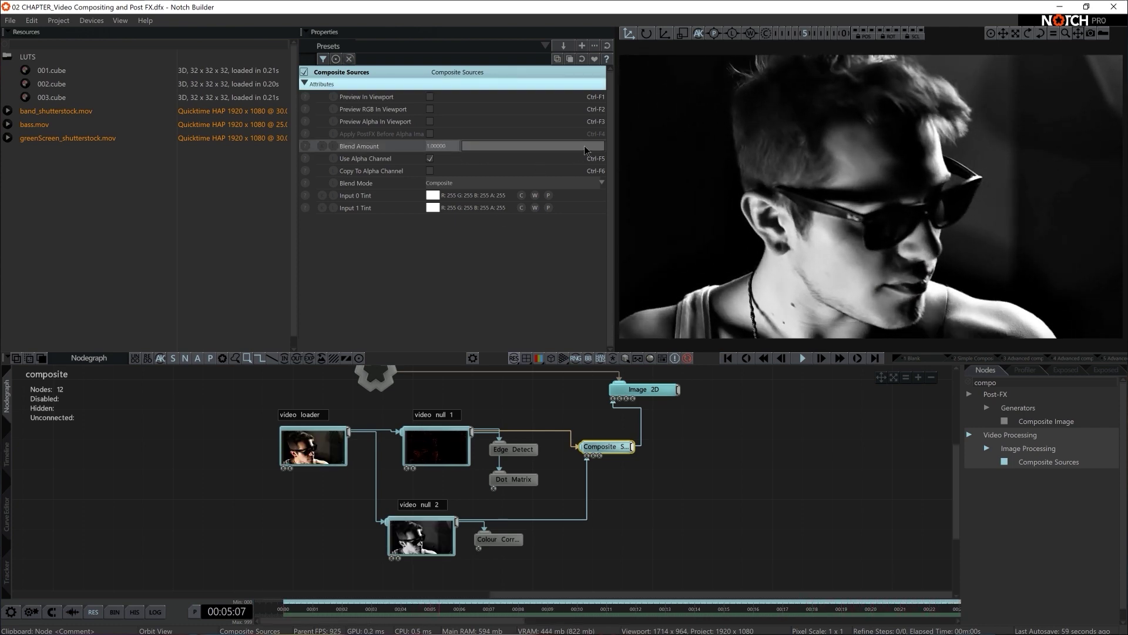
drag(559, 146, 694, 120)
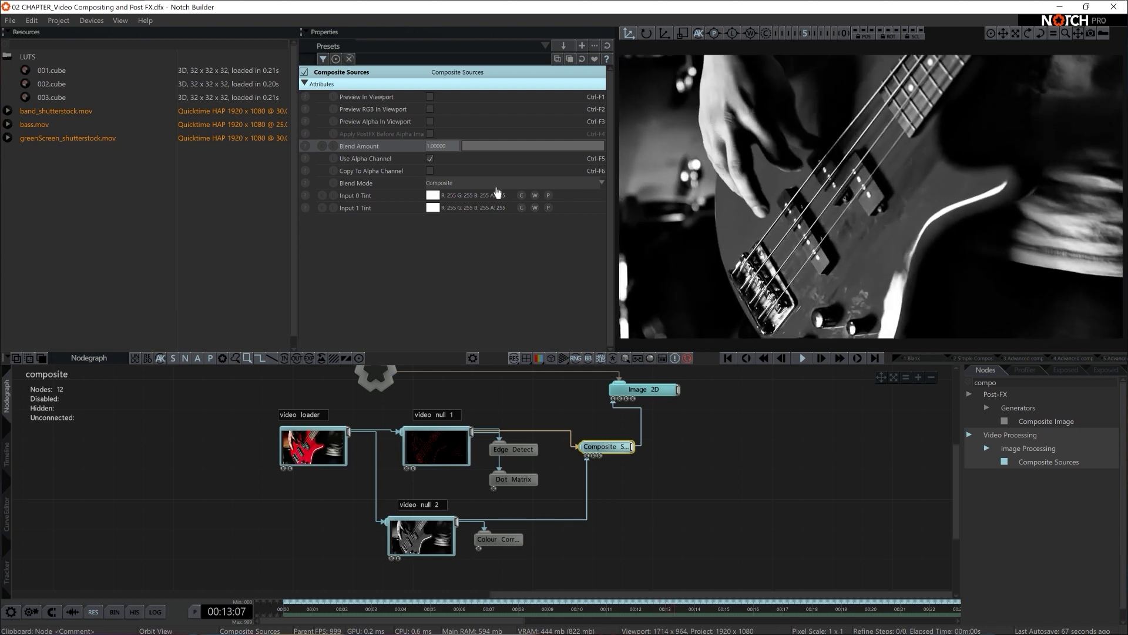
click(467, 183)
key(Down)
key(Down)
key(Return)
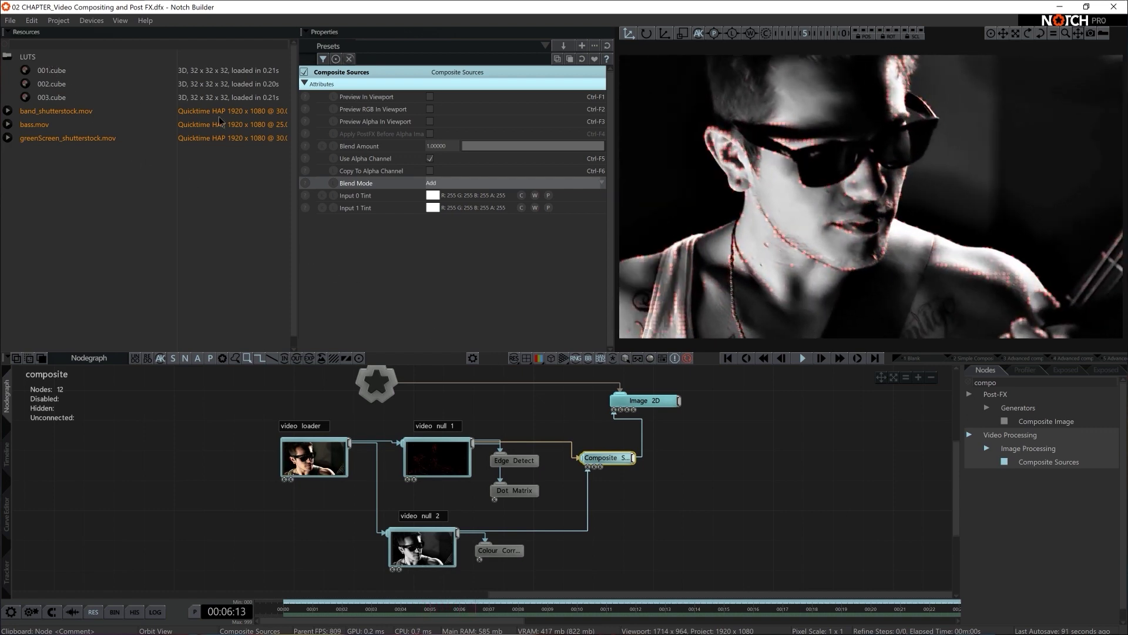
Add the 001.cube LUT to the nodegraph and attach its Apply Colour LUT node to the Composite Sources output
drag(50, 73, 453, 249)
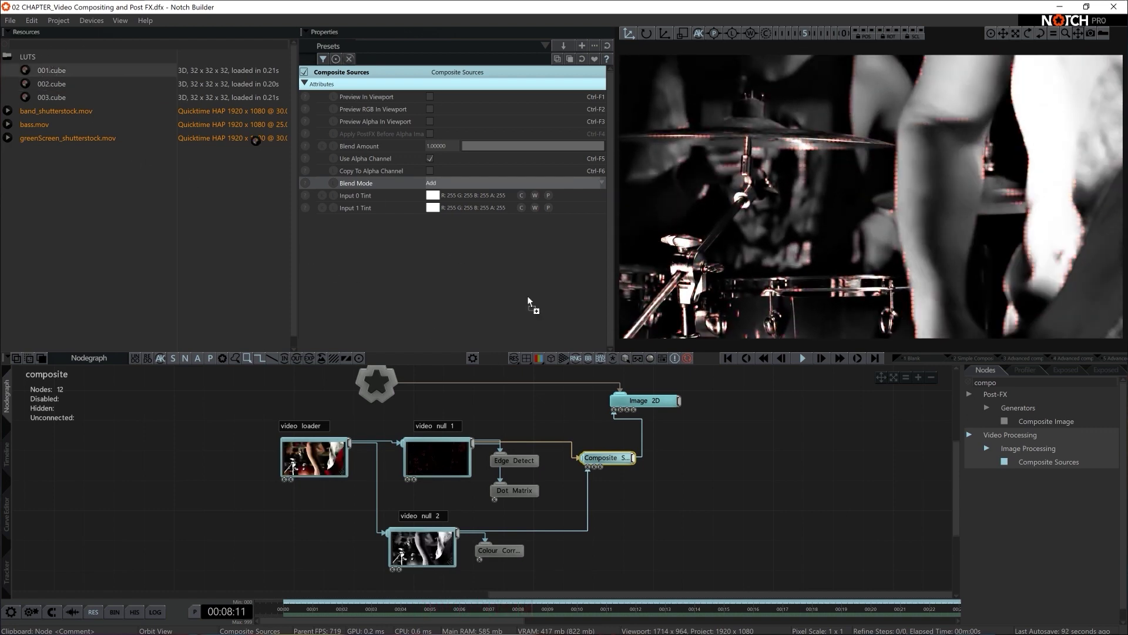
drag(686, 503, 685, 504)
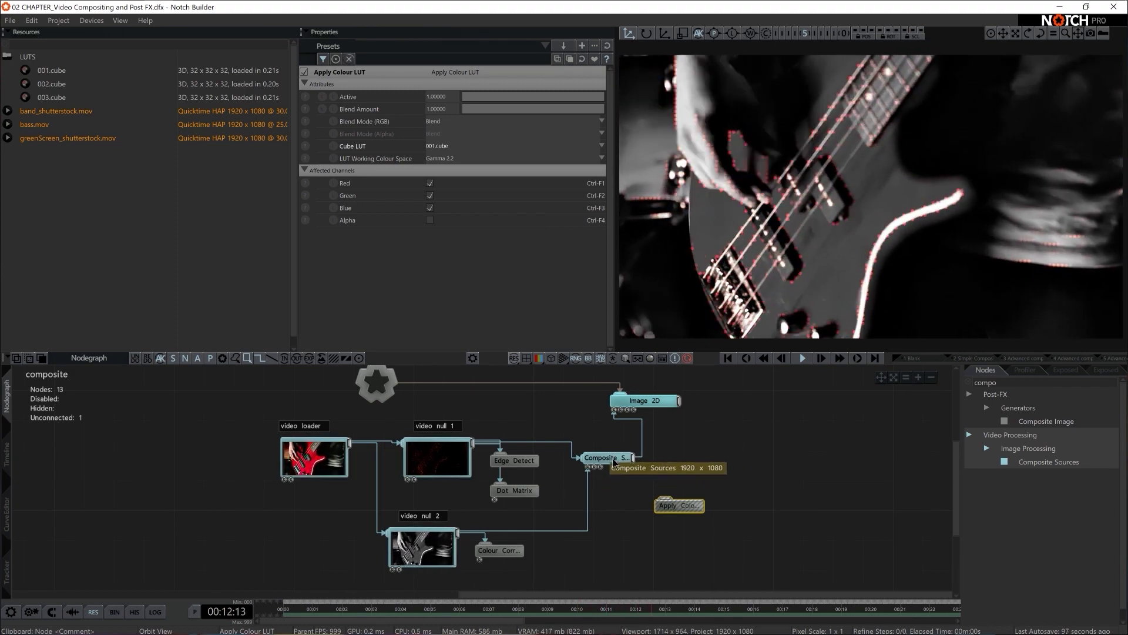
drag(633, 464, 684, 495)
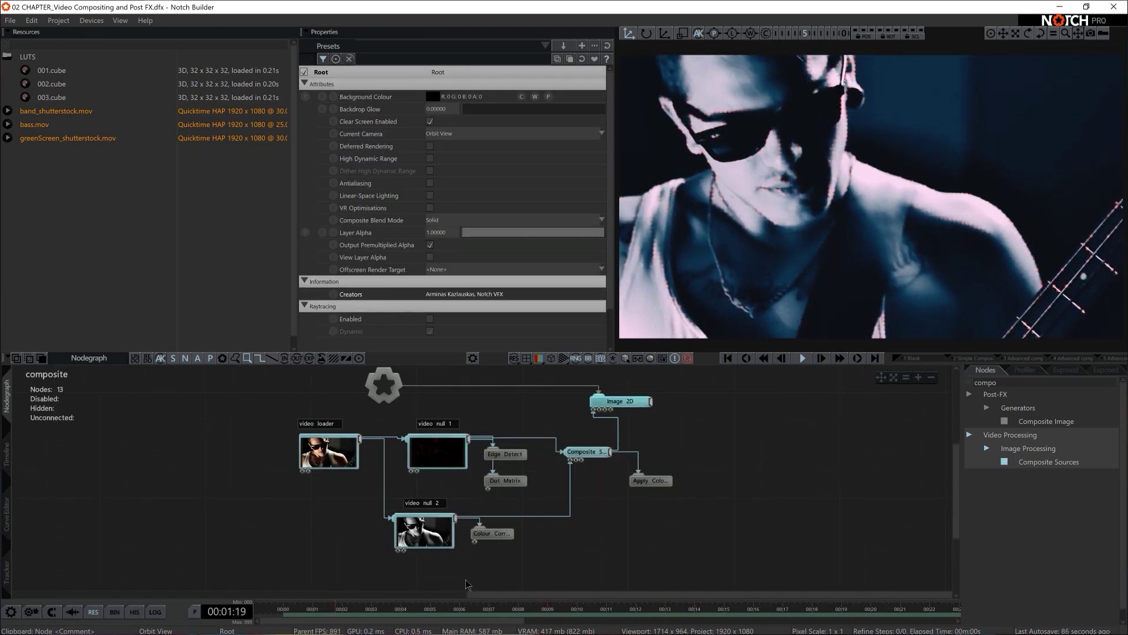
Replace the Dot Matrix effect on video null 1 with a Motion Datamosh node
click(505, 482)
key(Delete)
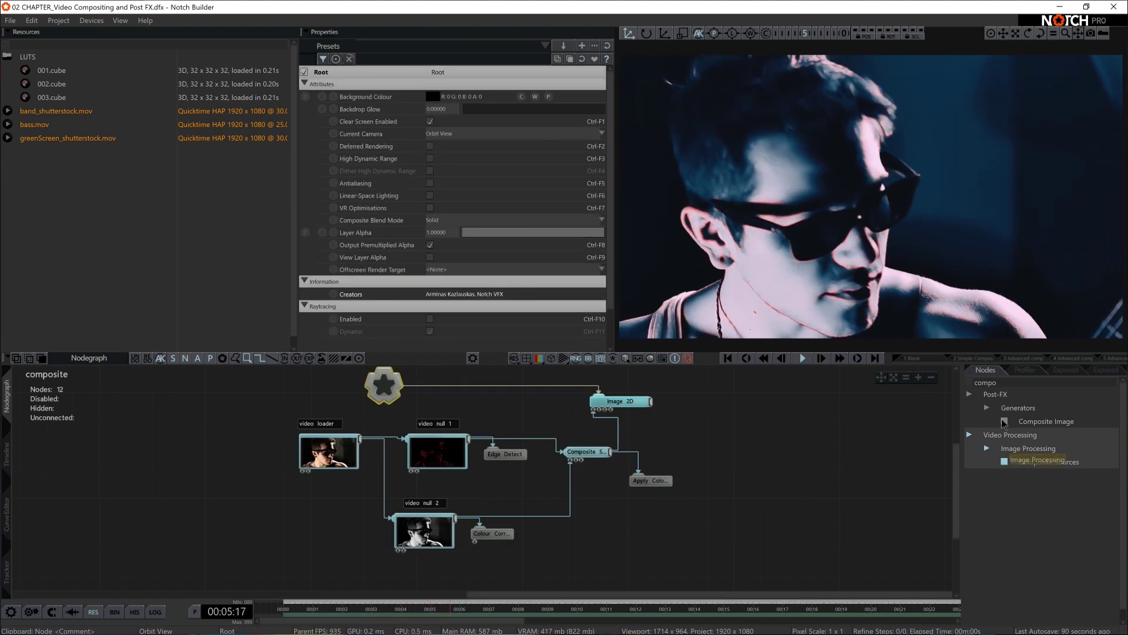
double_click(998, 381)
text(data)
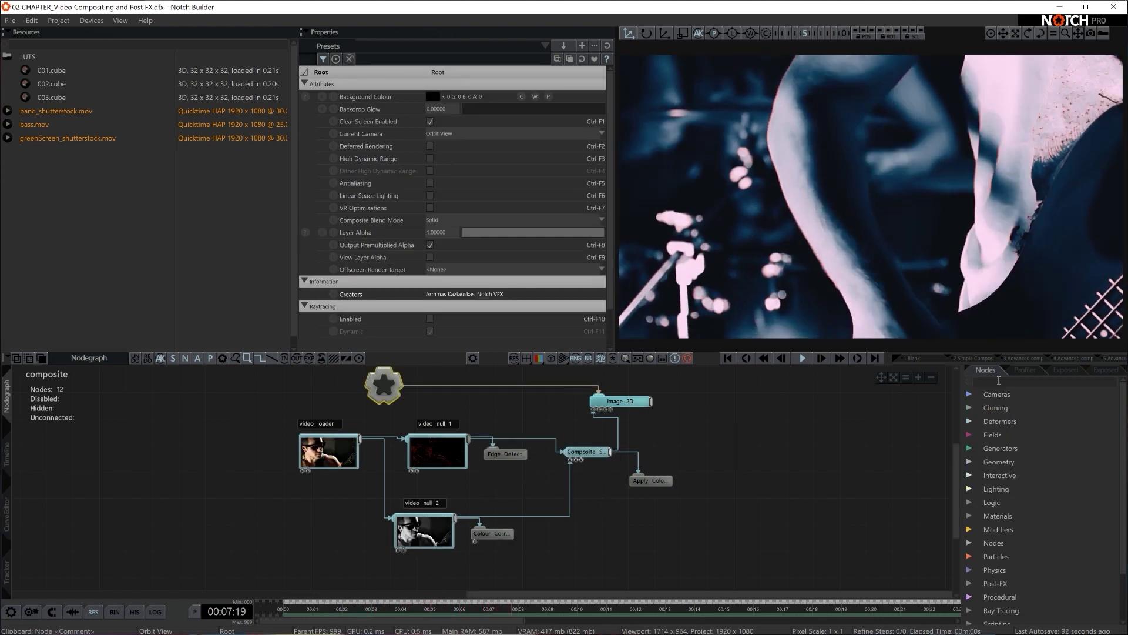
drag(1046, 421, 493, 480)
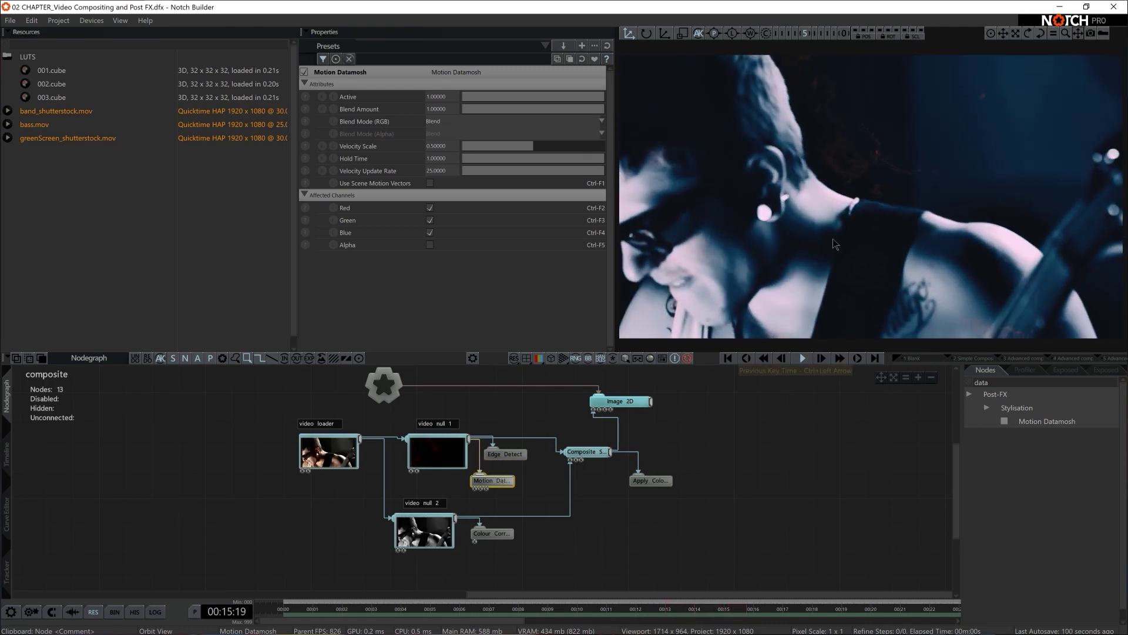
Enable Use Scene Motion Vectors on the Motion Datamosh node
click(567, 459)
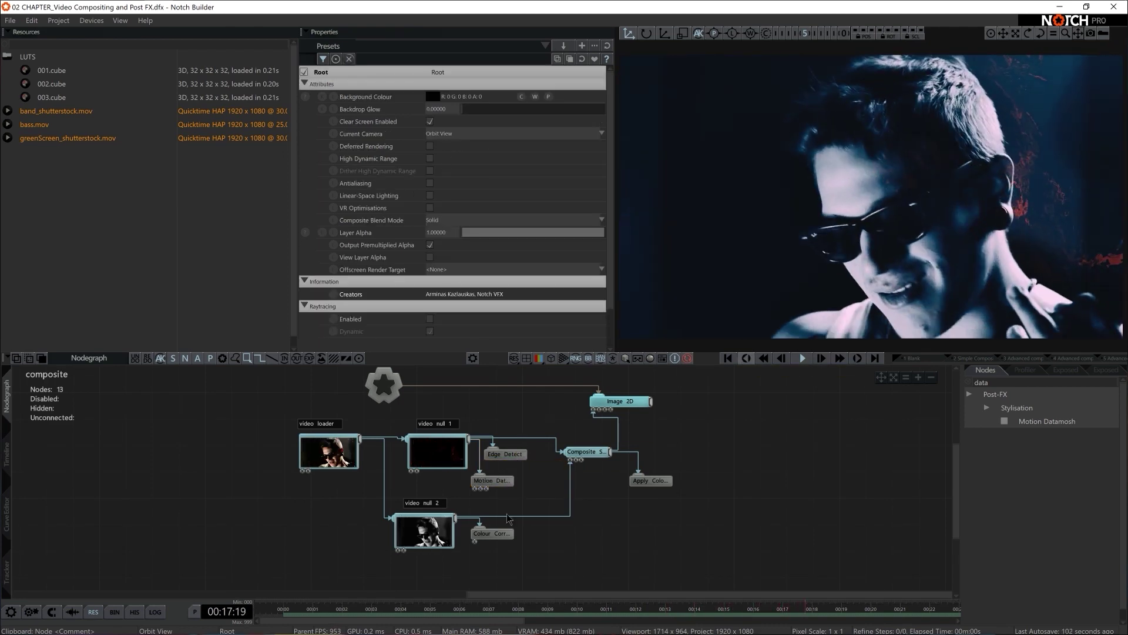
click(492, 480)
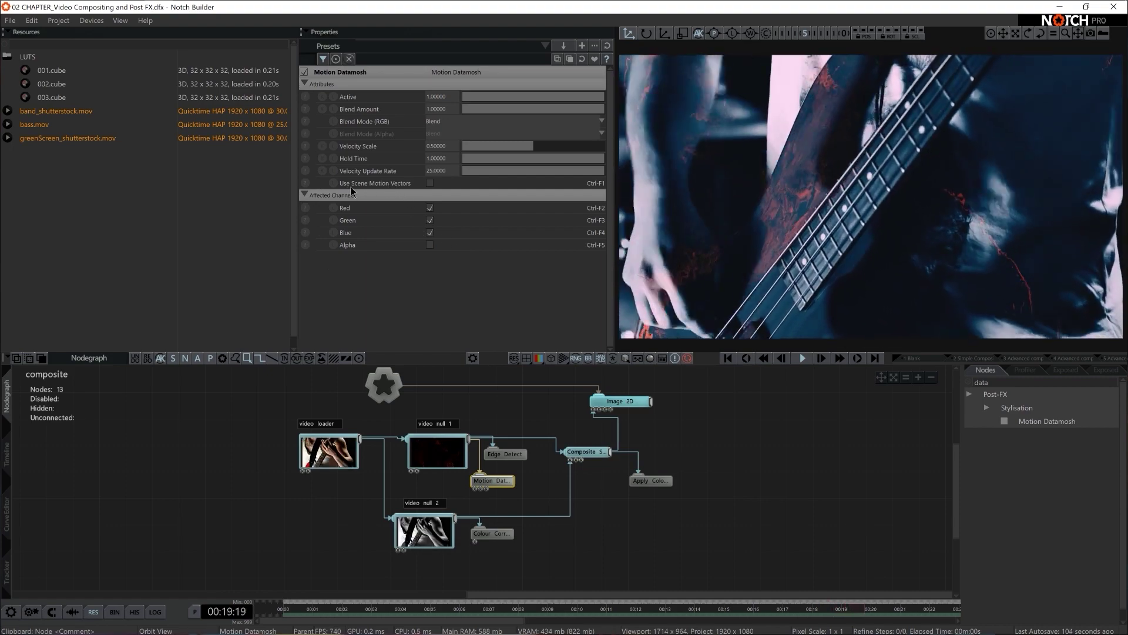
click(429, 183)
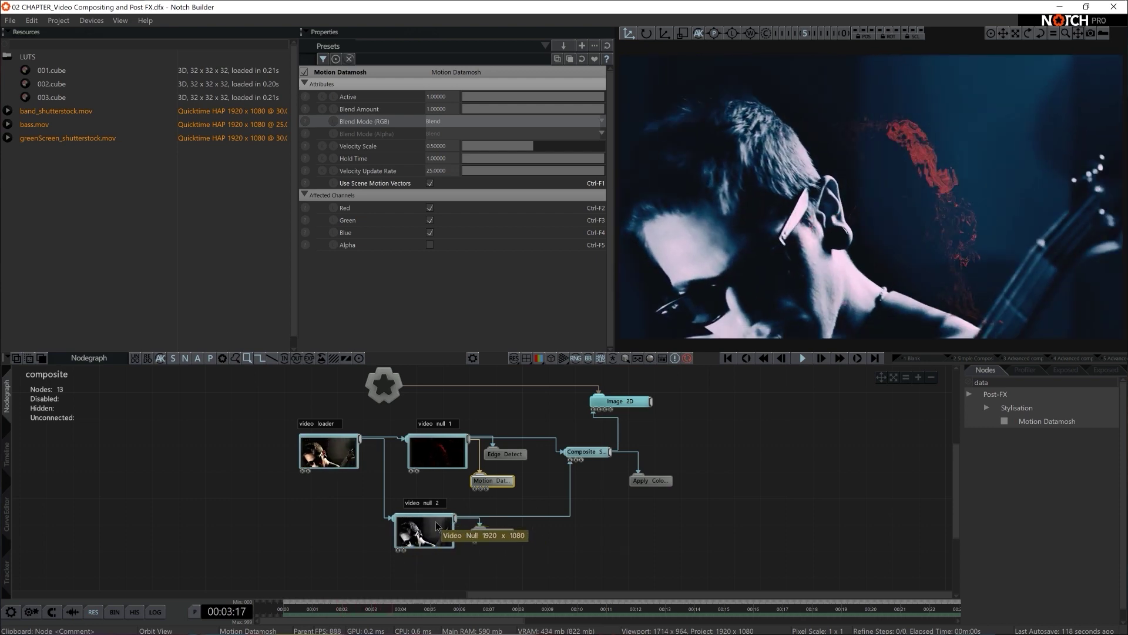
Add a Frame Difference node below Colour Correction on video null 2, with Blend Mode Min and 25 frames
double_click(1017, 382)
text(frame dif)
drag(1046, 421, 496, 557)
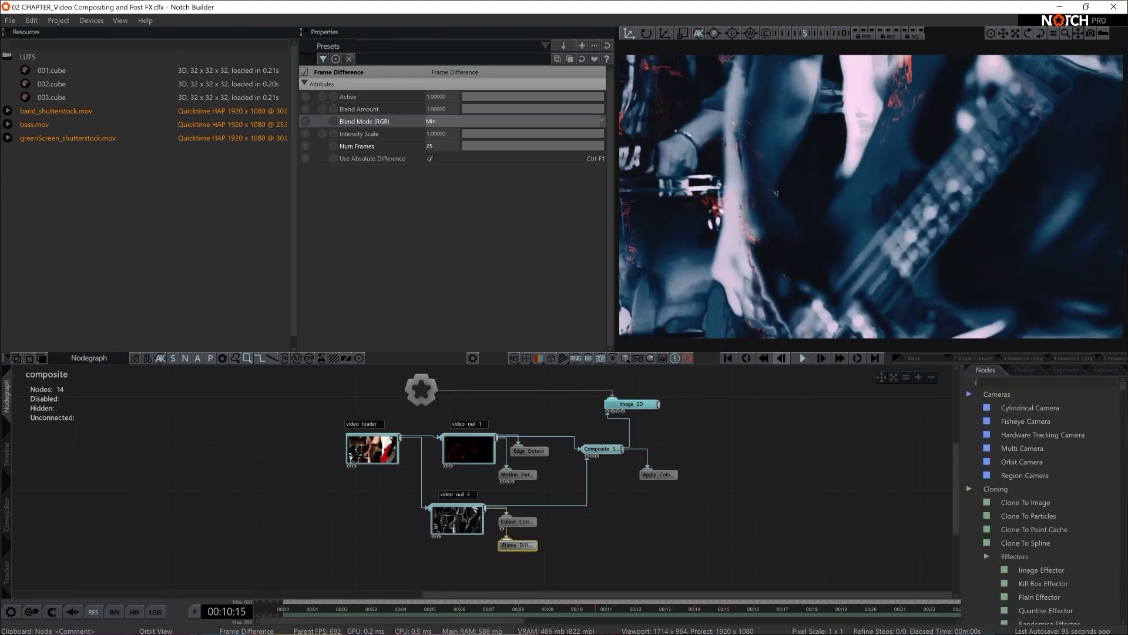
Add a second Image 2D node at the bottom of the graph and connect it to the Root node
text(image 2d)
drag(1016, 407, 623, 546)
drag(427, 407, 647, 546)
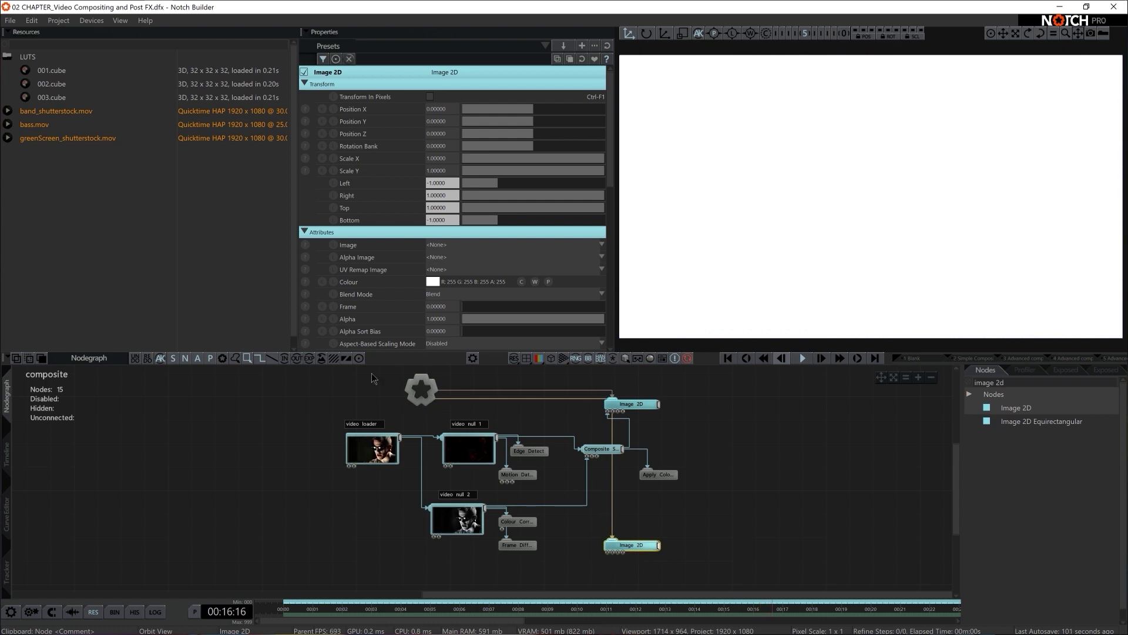
Move the new Image 2D node above the existing one to test the draw order, and return it below
scroll(683, 538, down, 2)
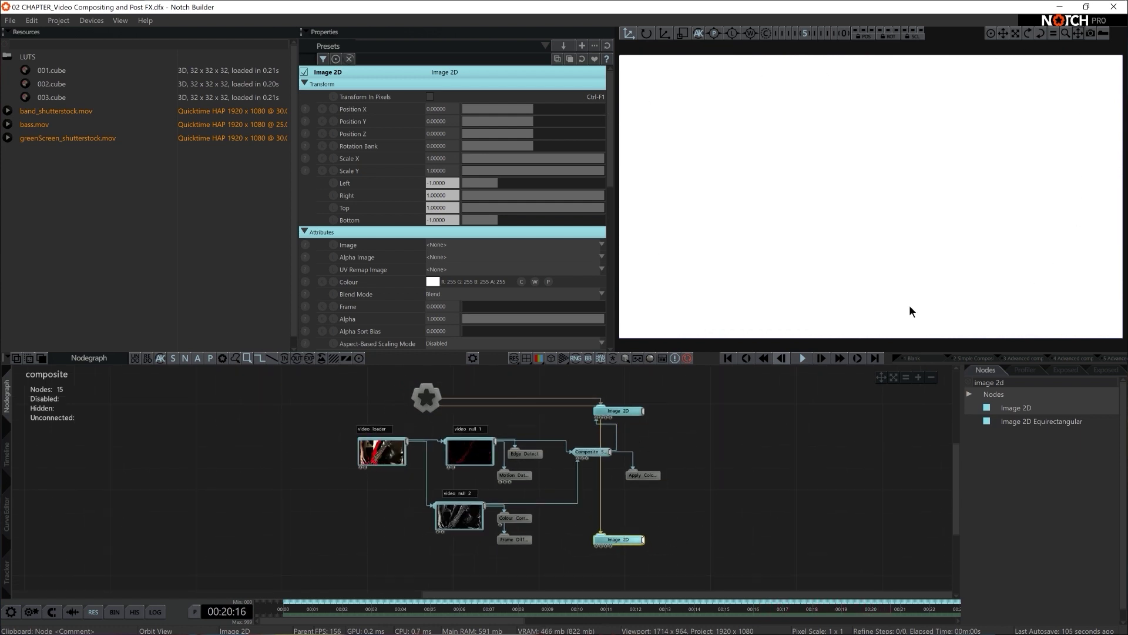
drag(613, 365, 635, 395)
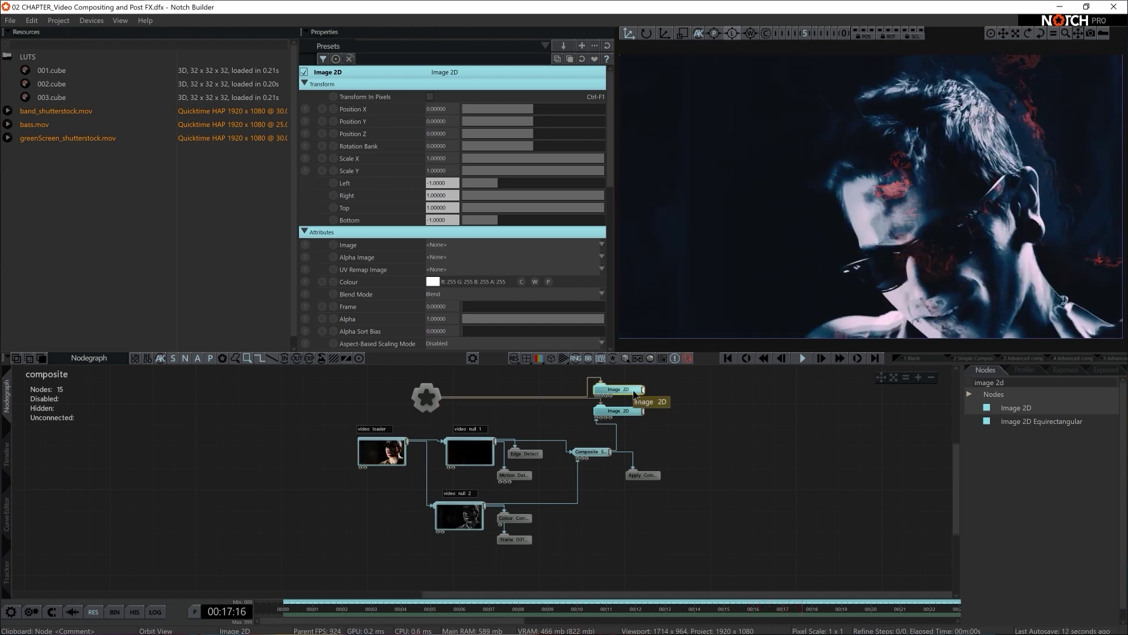
drag(635, 395, 625, 539)
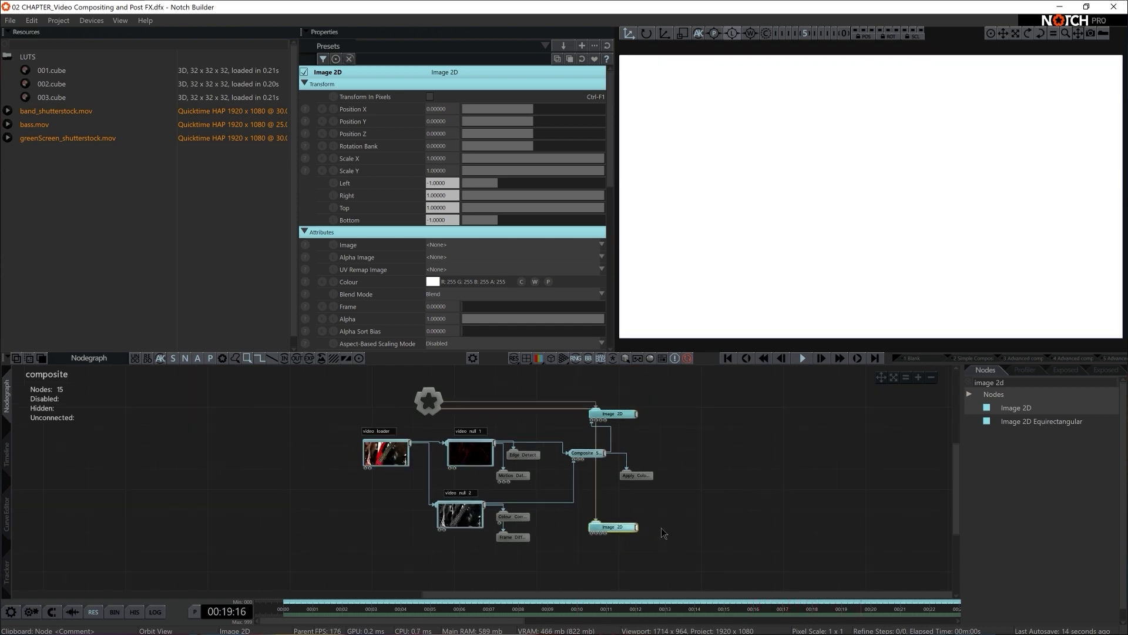
Add a third Video Null fed by the video loader and connect it to the lower Image 2D node's Image input
scroll(666, 506, down, 1)
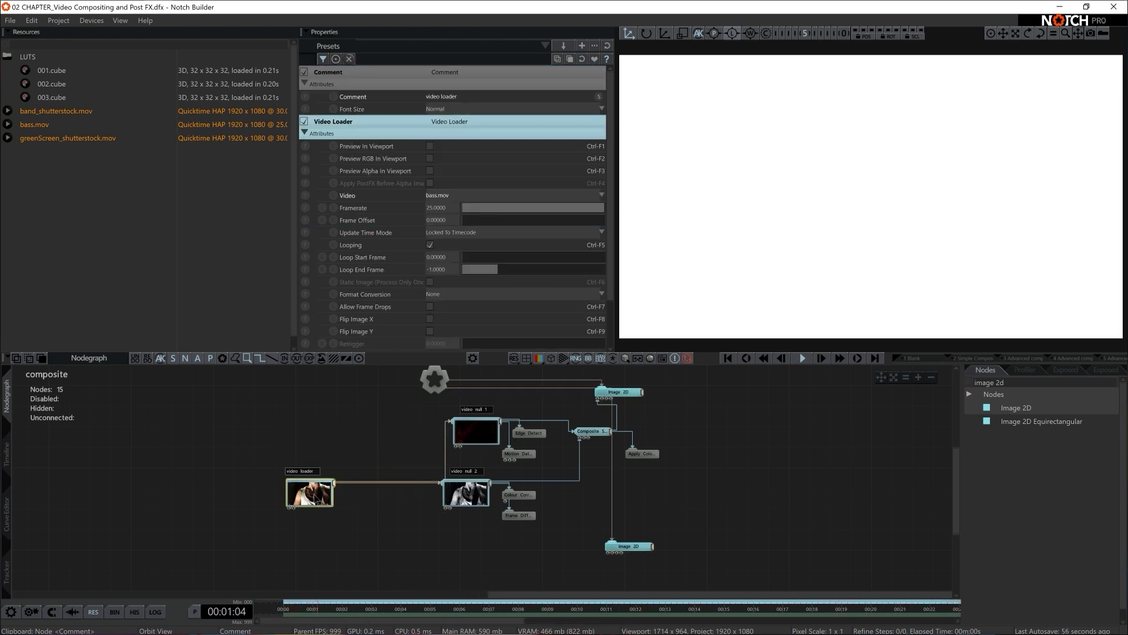
click(629, 550)
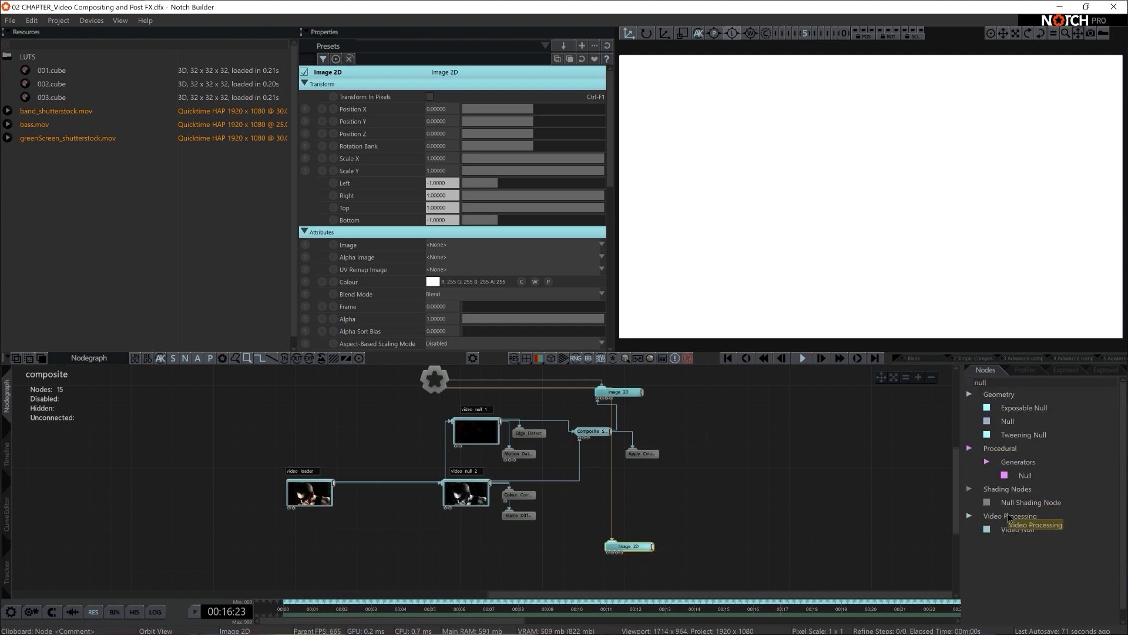
drag(470, 574, 470, 571)
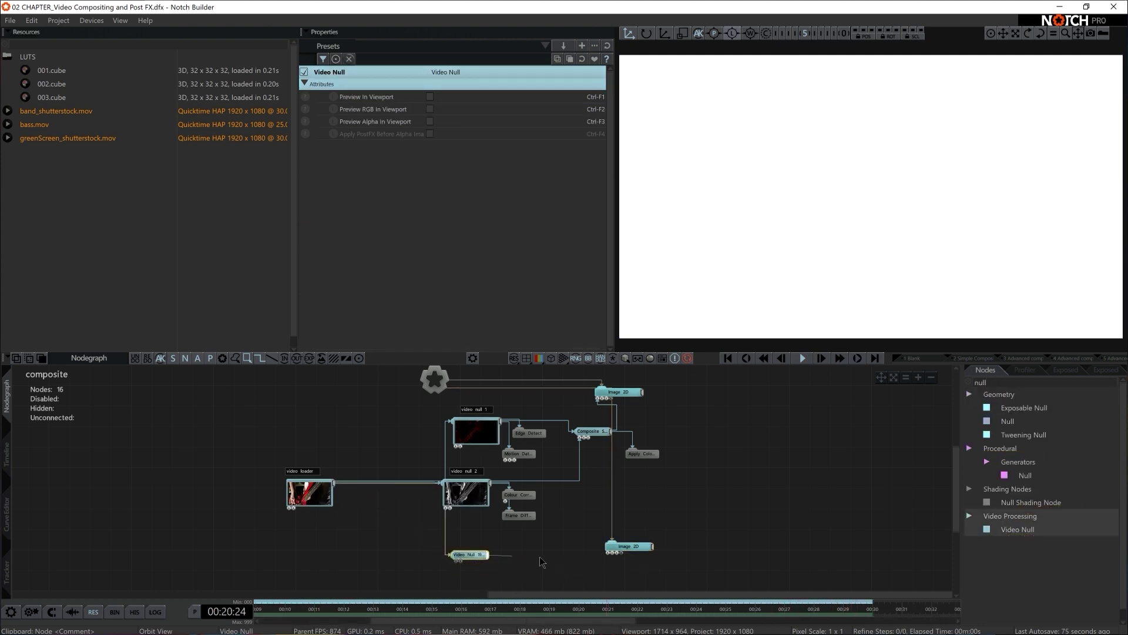
drag(610, 557, 610, 556)
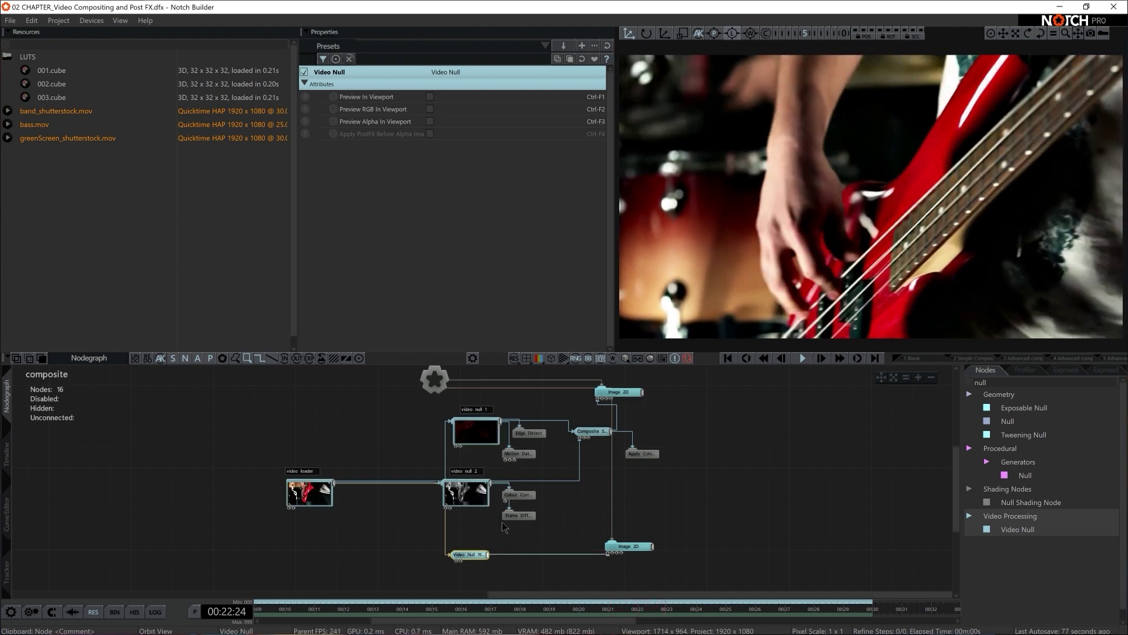
Tidy the graph by shifting video null 2 with its effects sideways and repositioning the lower Image 2D node
click(465, 500)
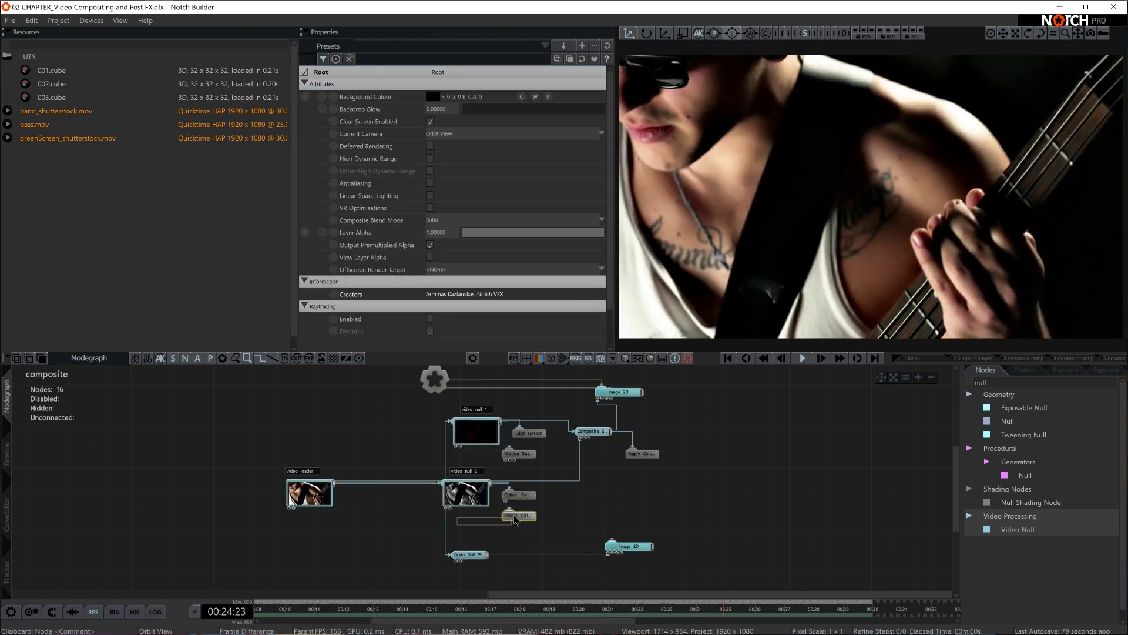
drag(465, 501, 486, 501)
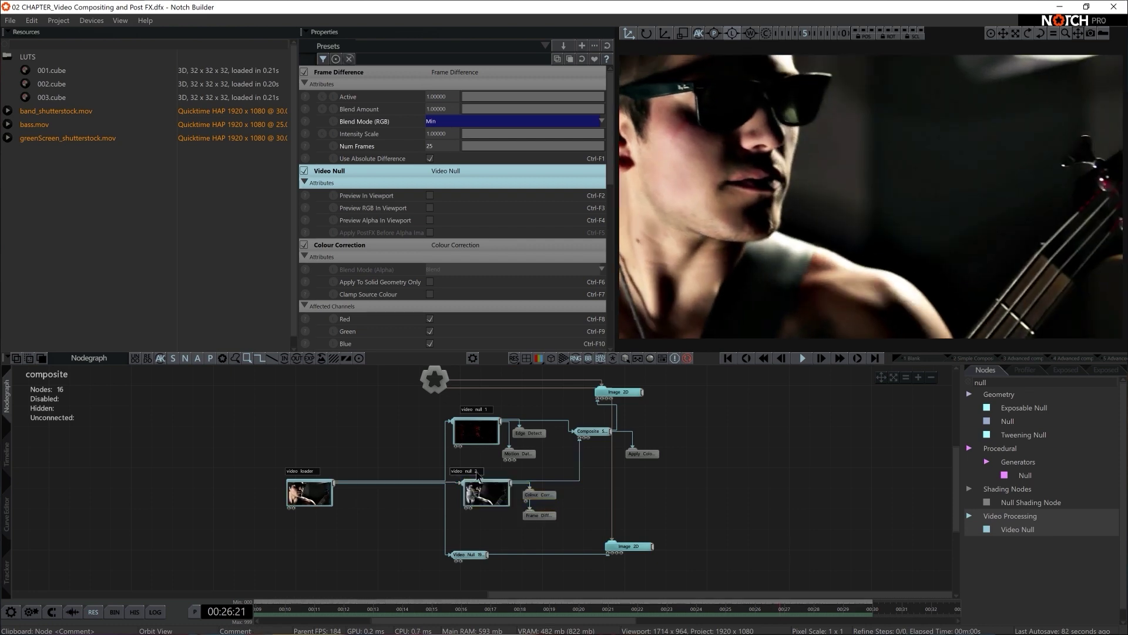
click(629, 546)
drag(629, 546, 588, 539)
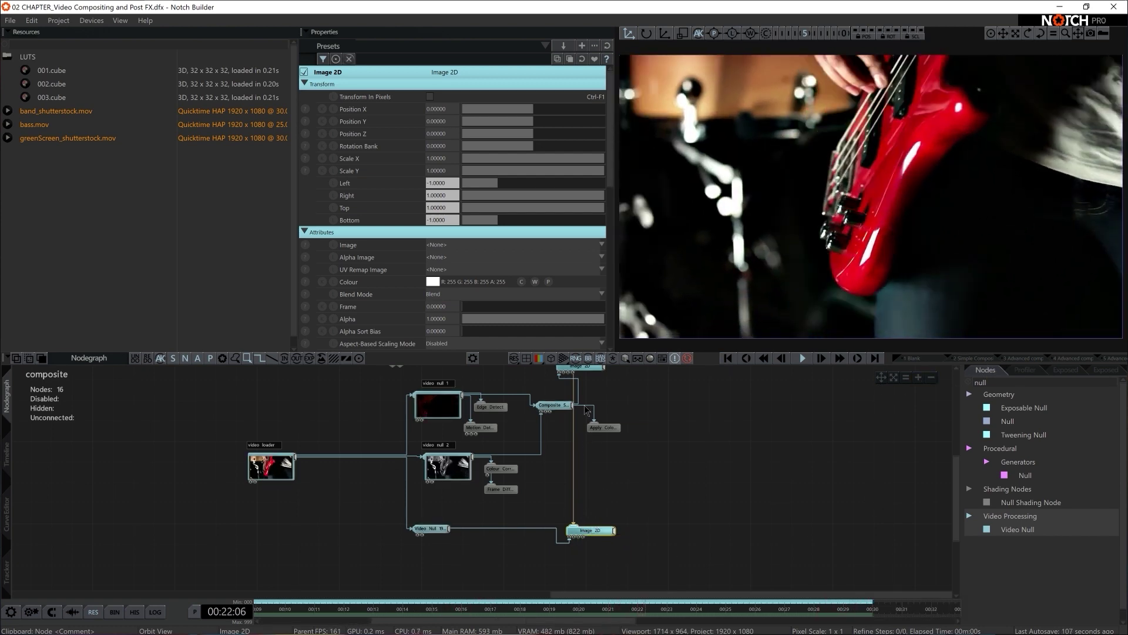
Add a Star generator node below the lower Image 2D and expand it to show its thumbnail
middle_drag(586, 417, 583, 441)
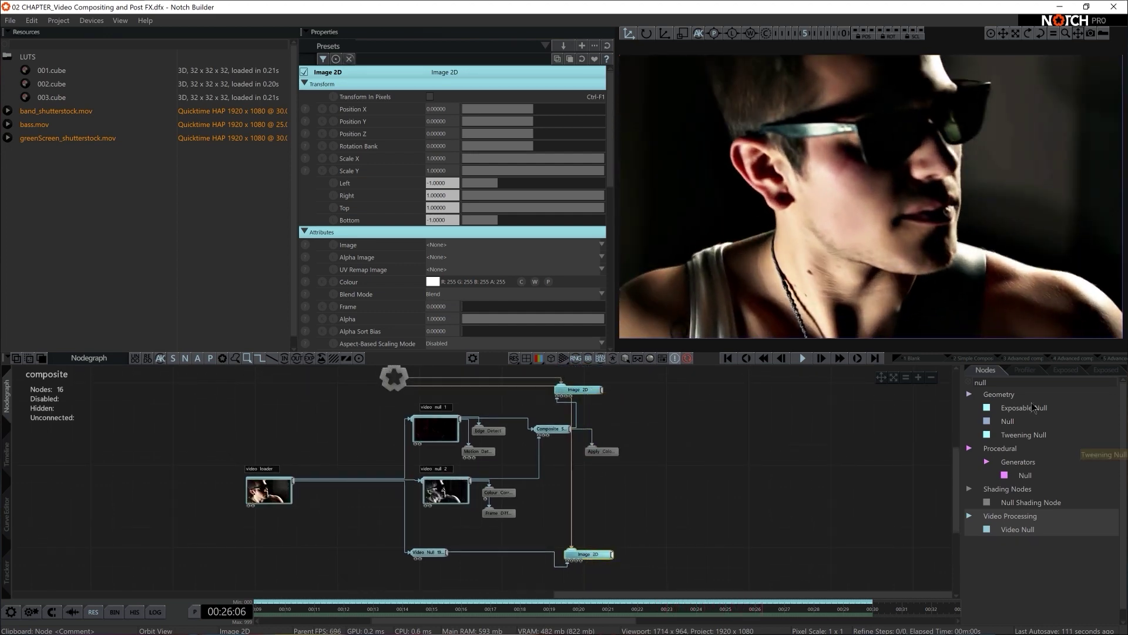
key(BackSpace)
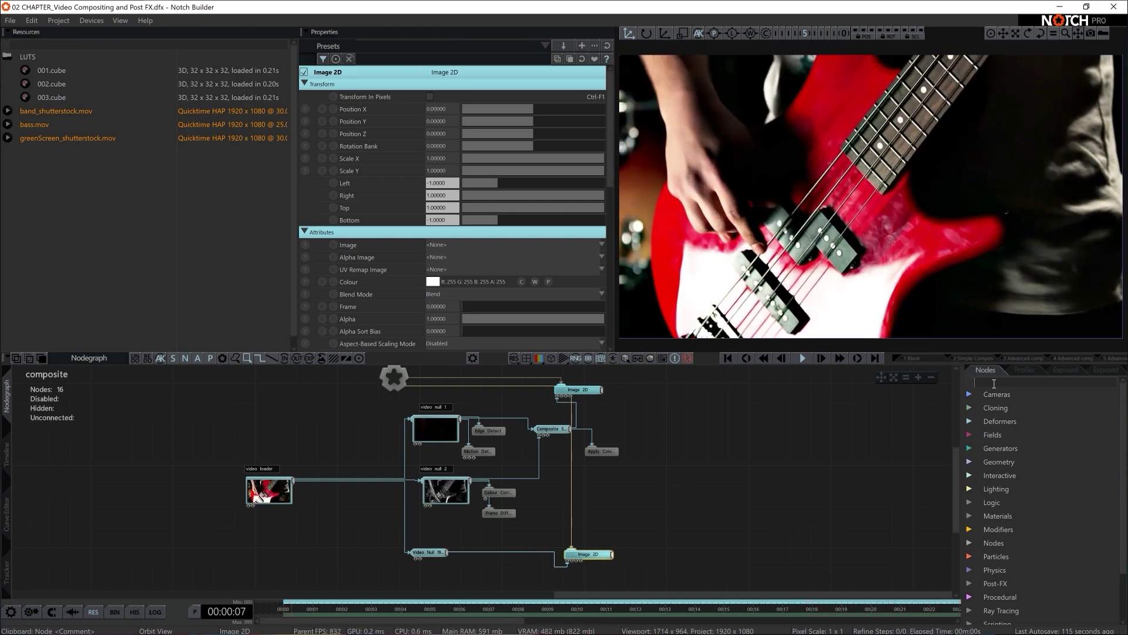
text(star)
drag(1007, 408, 623, 565)
middle_drag(654, 569, 640, 510)
shift+double_click(584, 532)
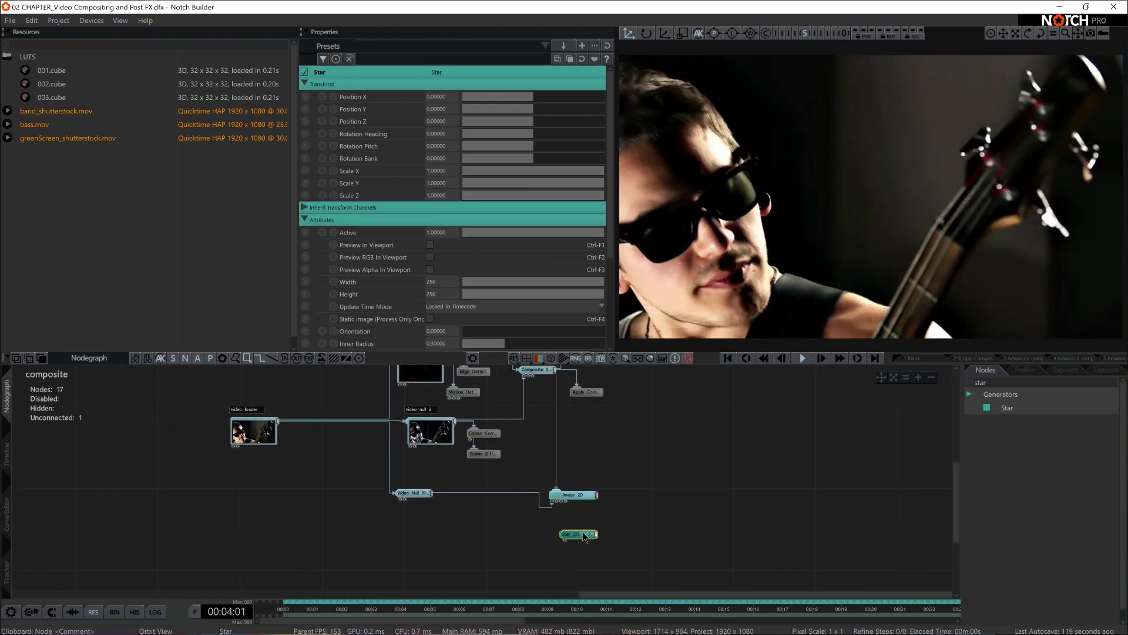
Connect the Star node's output to the lower Image 2D's Alpha Image input
scroll(566, 518, up, 5)
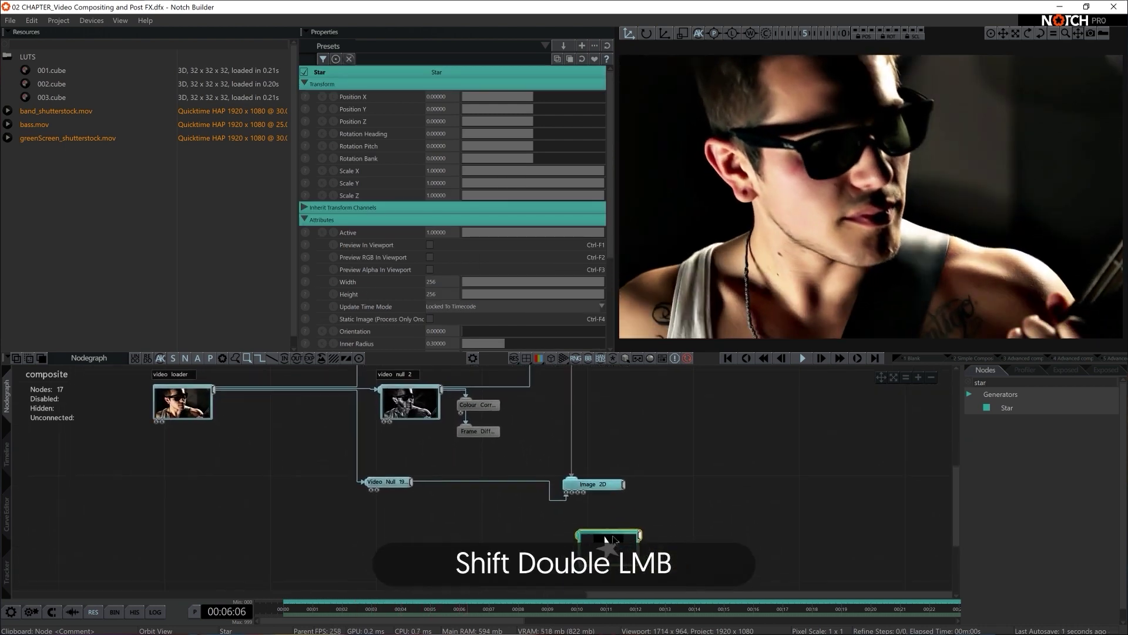
middle_drag(565, 518, 534, 512)
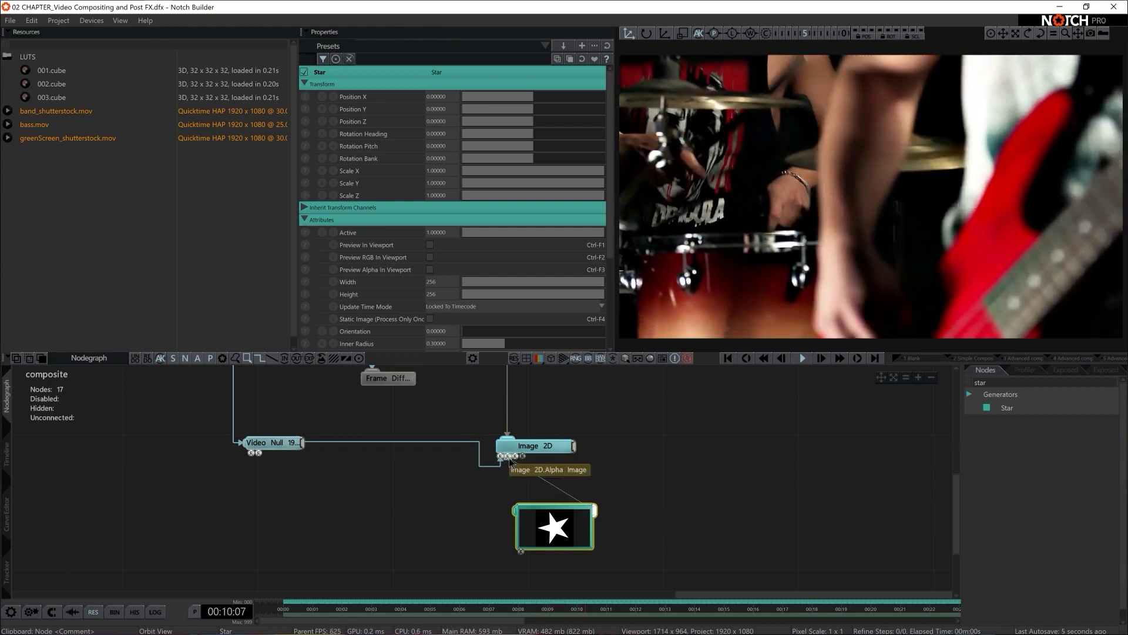
drag(595, 510, 507, 458)
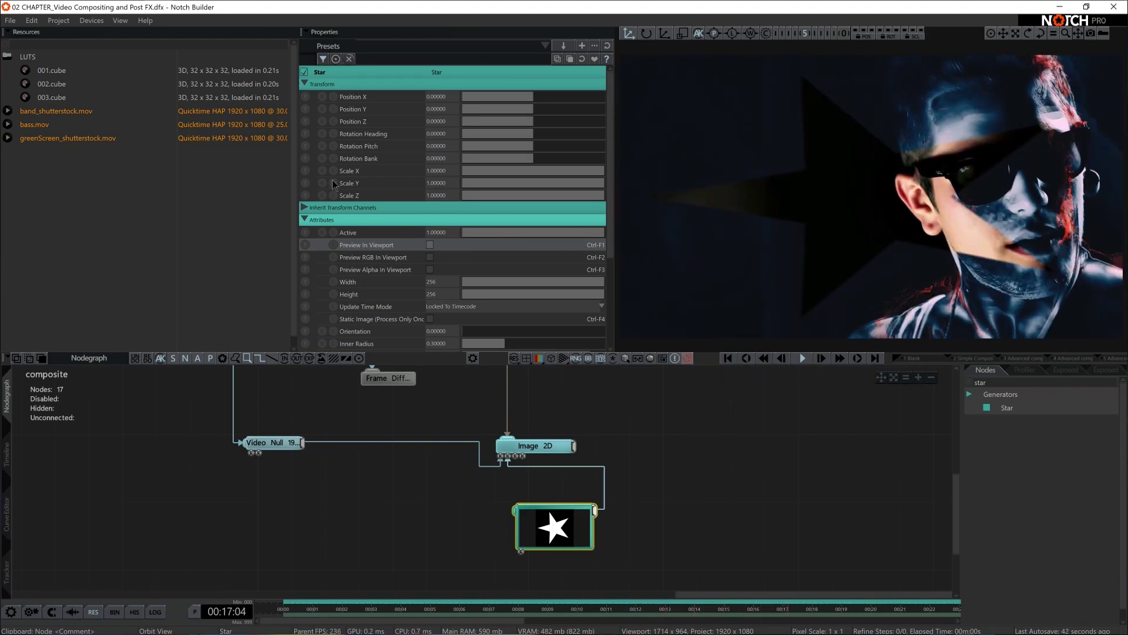
Set the Star node's Scale Y to 16/9
double_click(438, 184)
text(16)
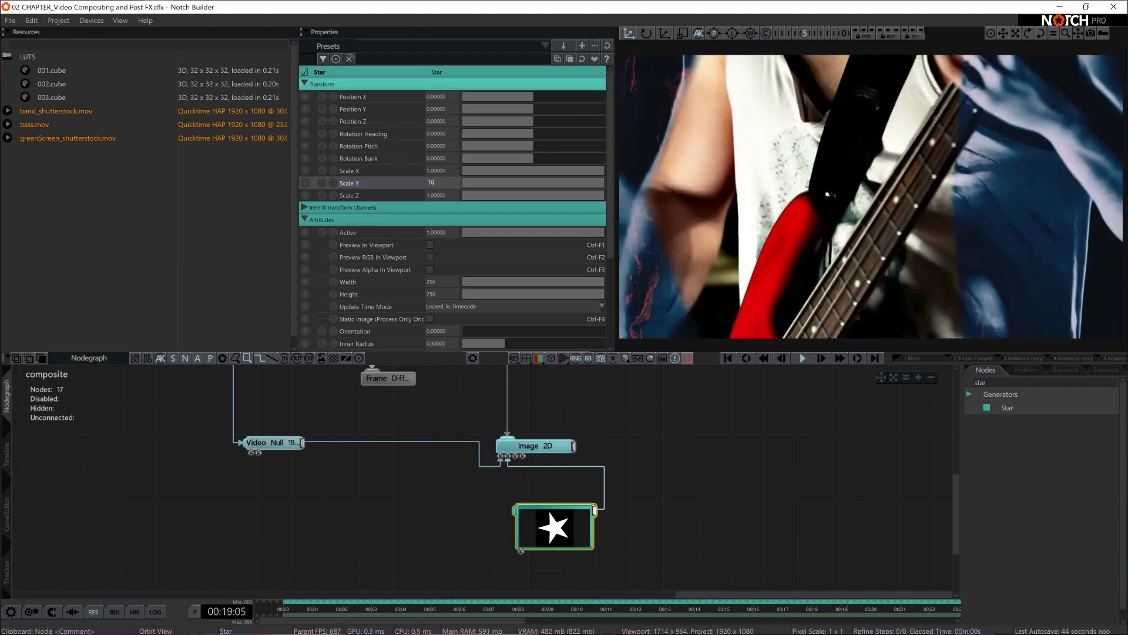
key(Return)
double_click(438, 184)
text(16/9)
key(Return)
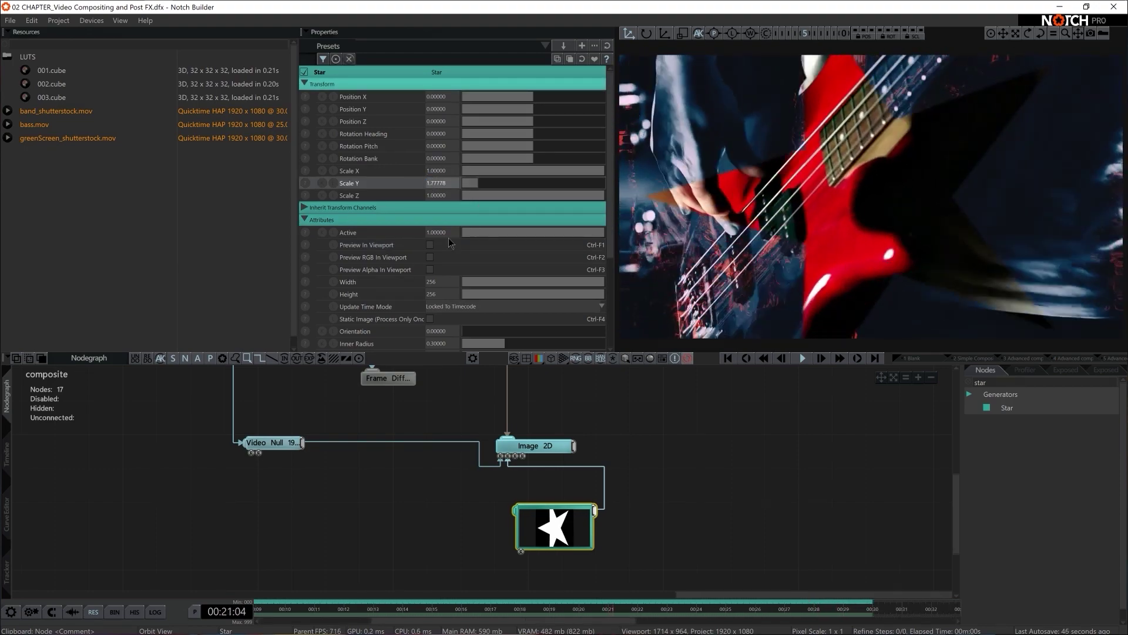
Set the Star node's resolution to 1920 wide by 1080 high
double_click(437, 282)
text(1920)
key(Return)
double_click(438, 294)
text(1080)
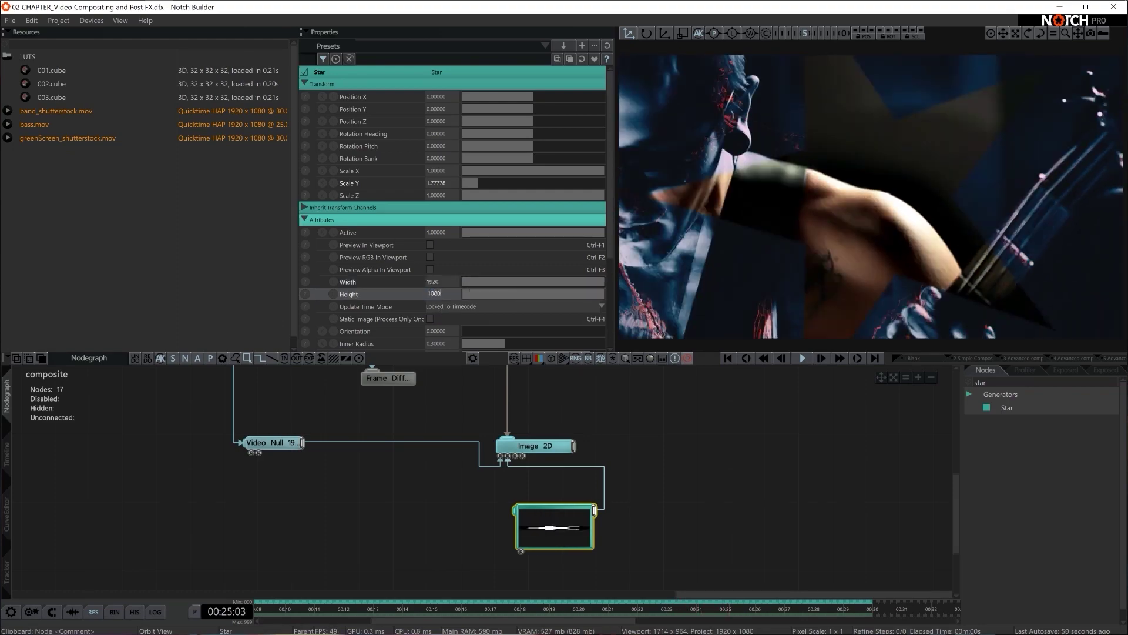
key(Return)
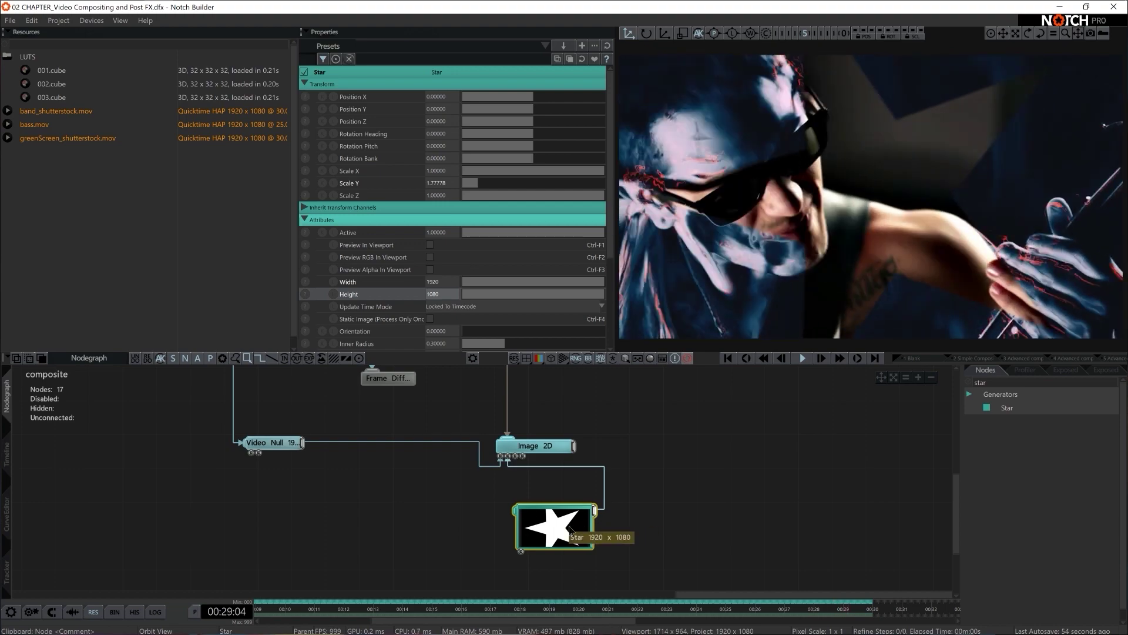
Toggle the Star node's Preview In Viewport on and off to compare the mask with the composite
click(429, 245)
click(430, 246)
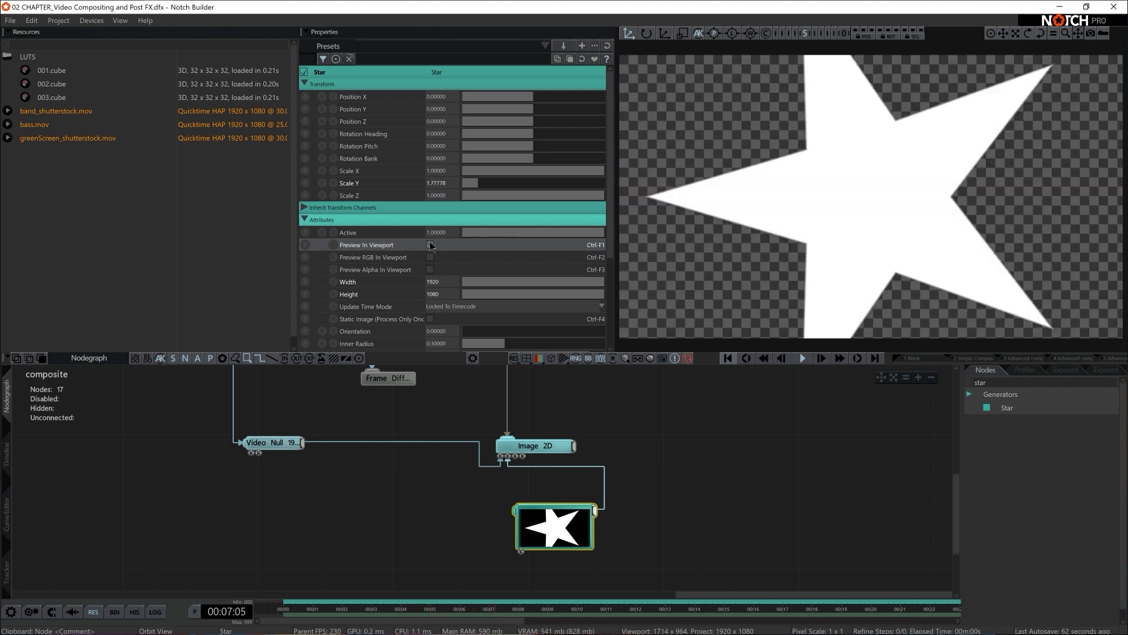
click(429, 245)
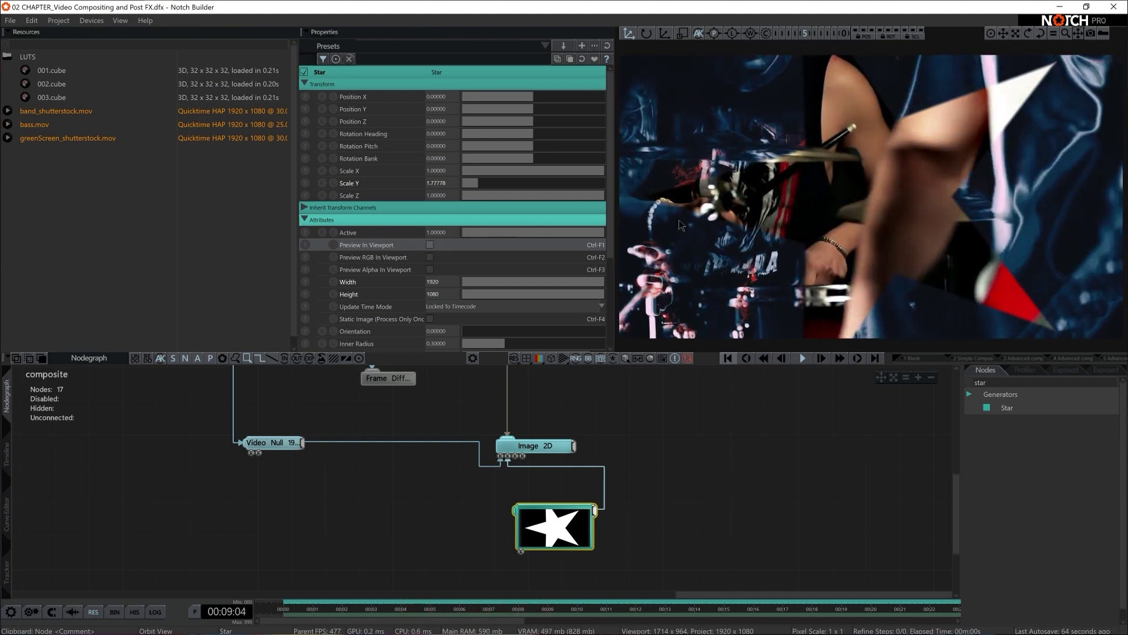
click(430, 245)
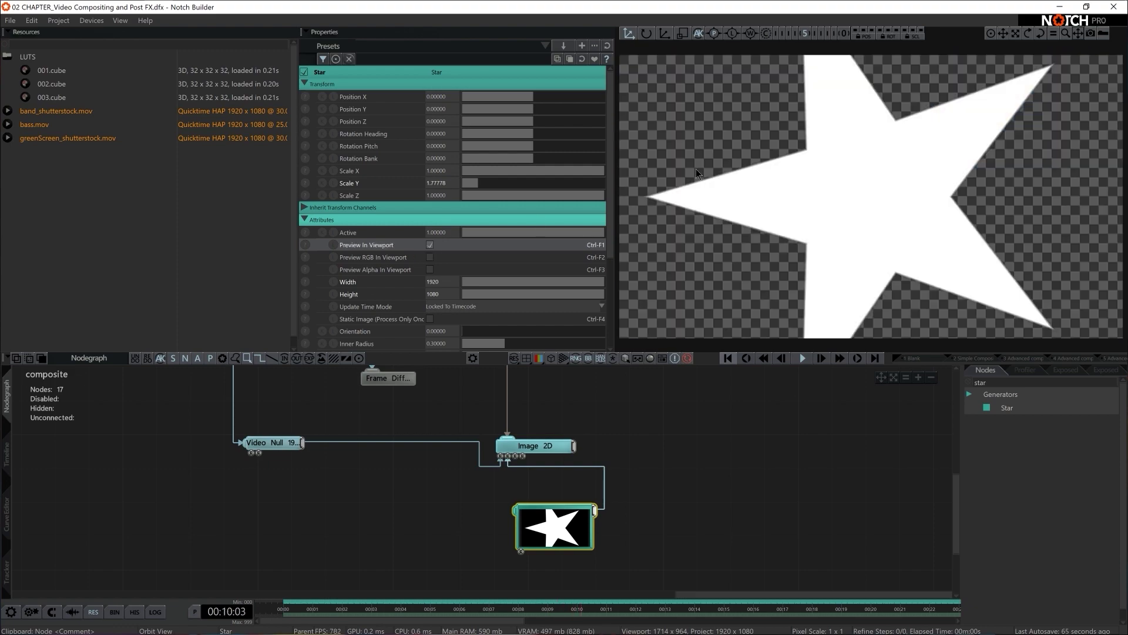
click(431, 246)
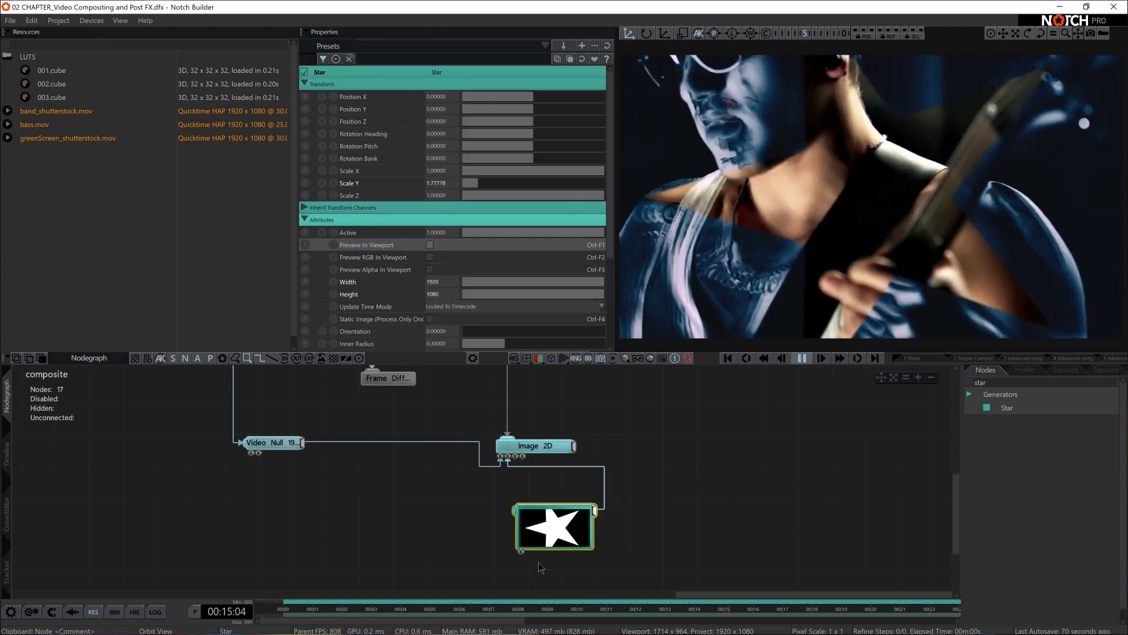
Replace the Star node with a Fractal Noise generator connected to the lower Image 2D's Alpha Image input
key(Delete)
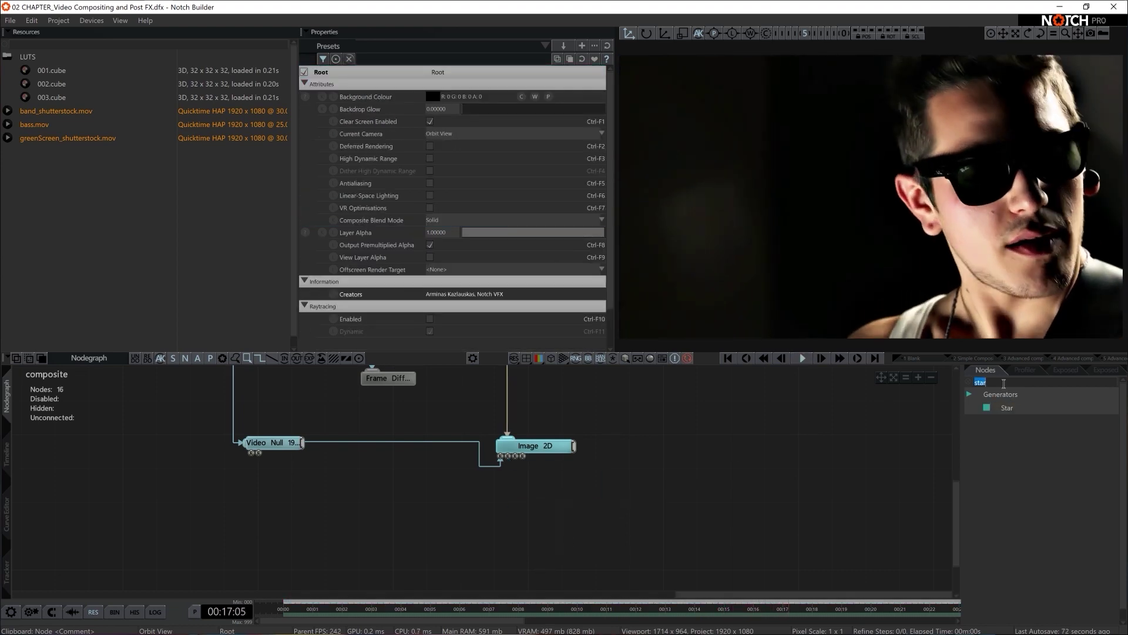
text(fracta)
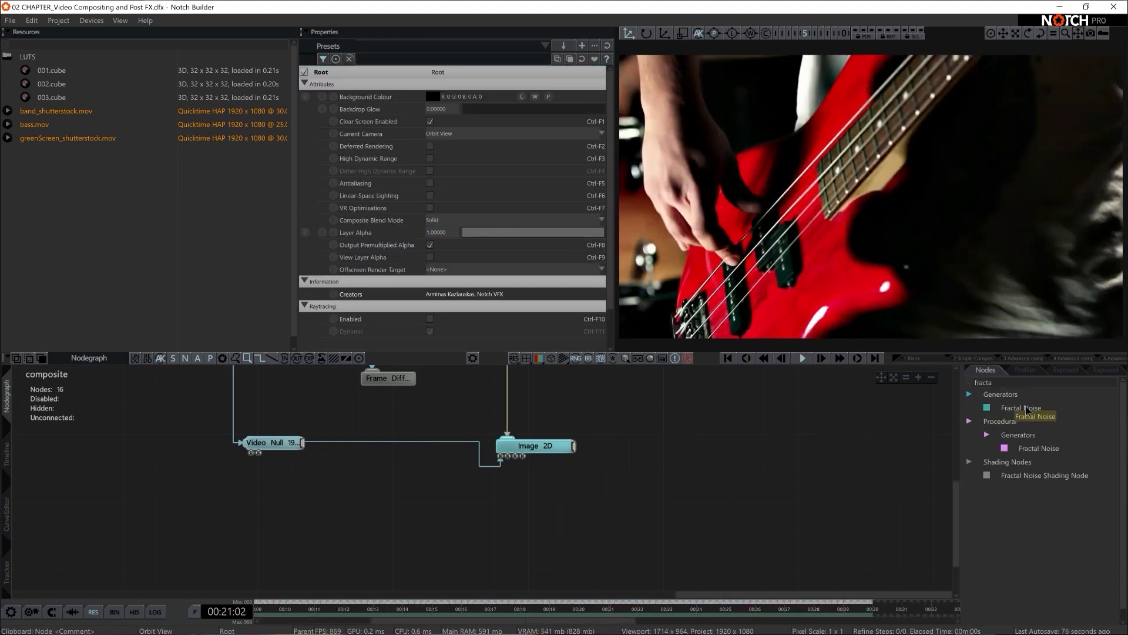
click(1027, 412)
drag(526, 502, 509, 460)
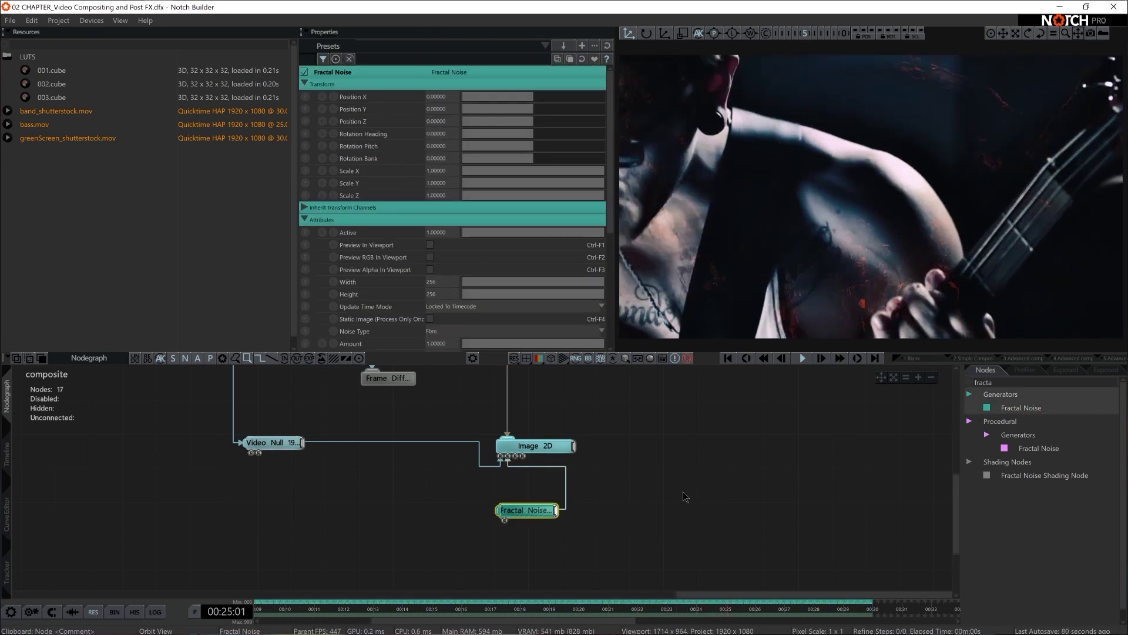
Preview the Fractal Noise on its node and in the viewport, and set its resolution to 1920 by 1080
shift+double_click(530, 509)
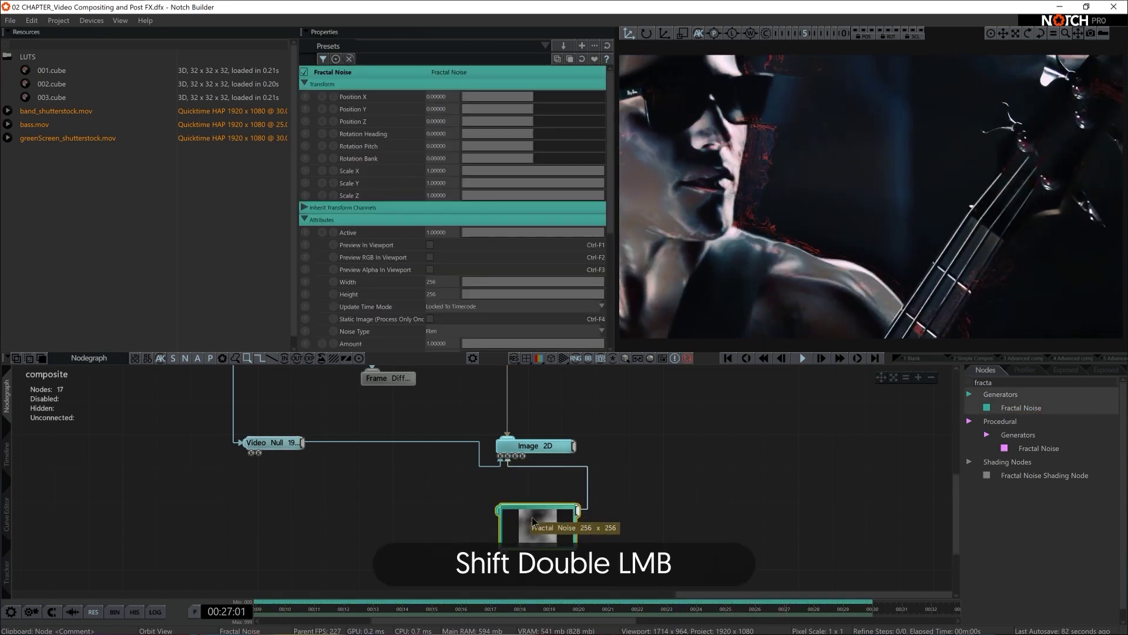
click(431, 245)
scroll(474, 265, down, 1)
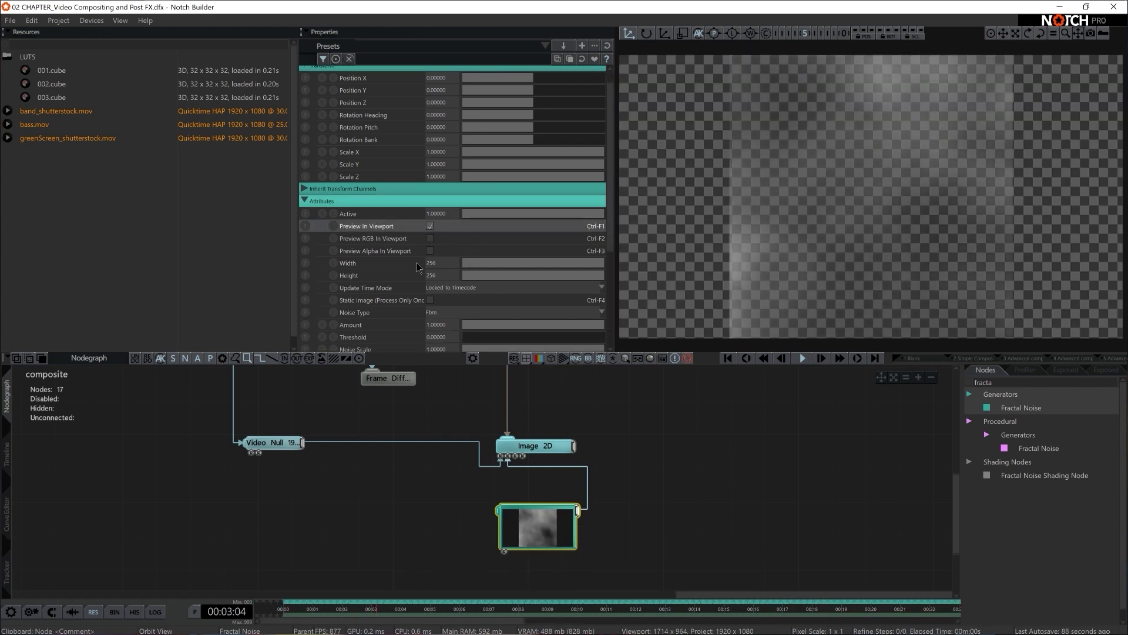
double_click(435, 262)
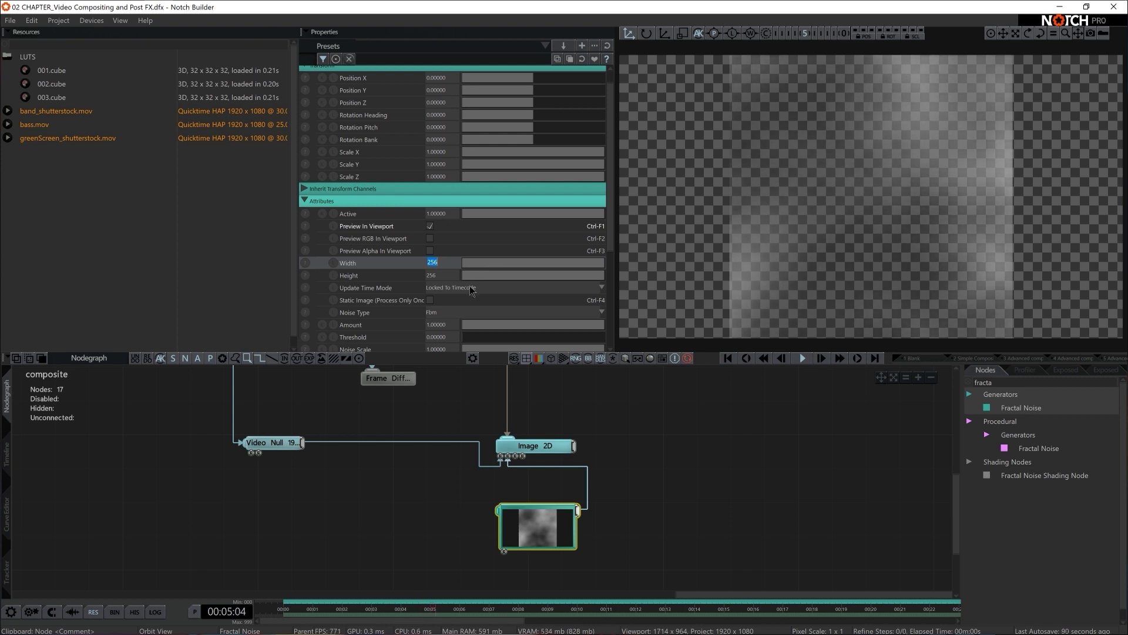
text(1920)
key(Return)
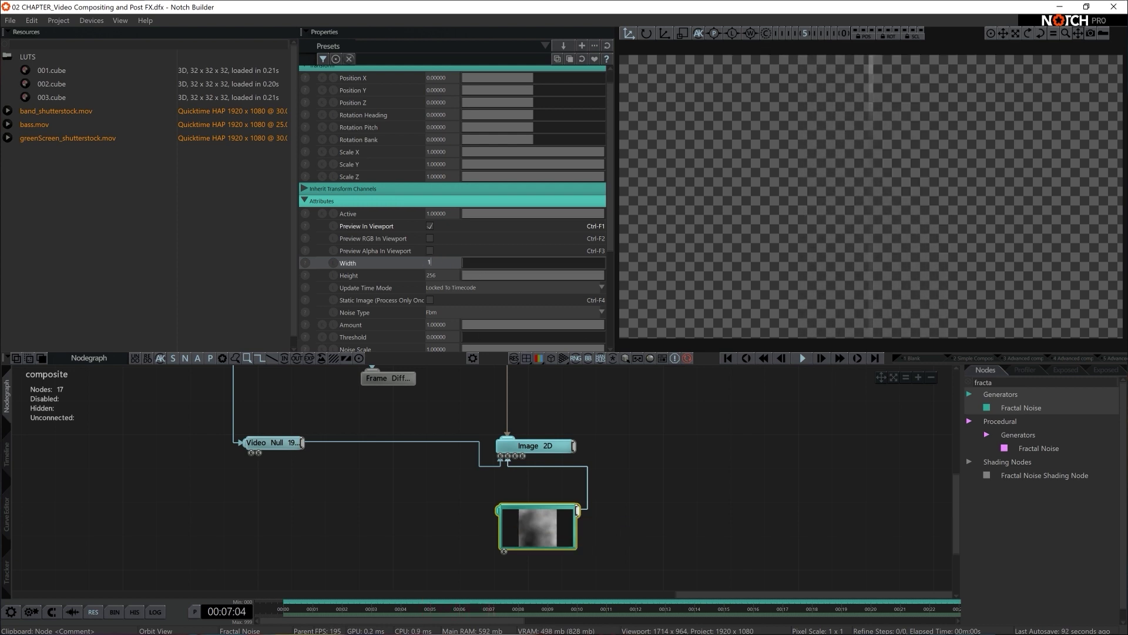
double_click(437, 275)
text(1080)
key(Return)
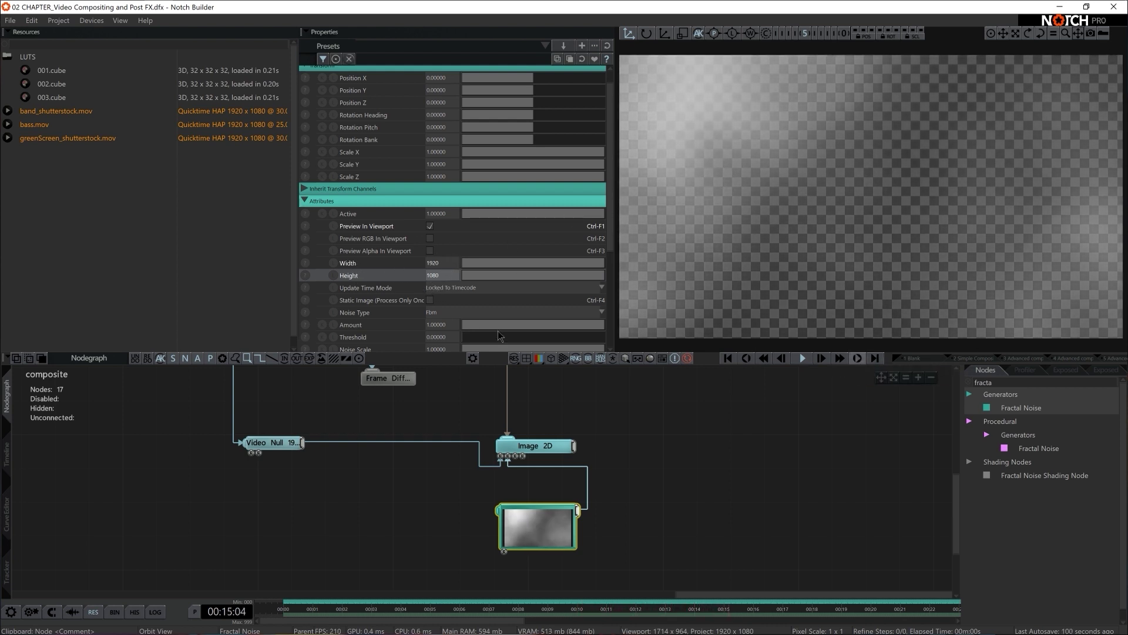
Set the Fractal Noise's Noise Scale to about 0.316 and Gain to about 2.13, and turn off its viewport preview
scroll(499, 329, down, 3)
scroll(499, 330, down, 1)
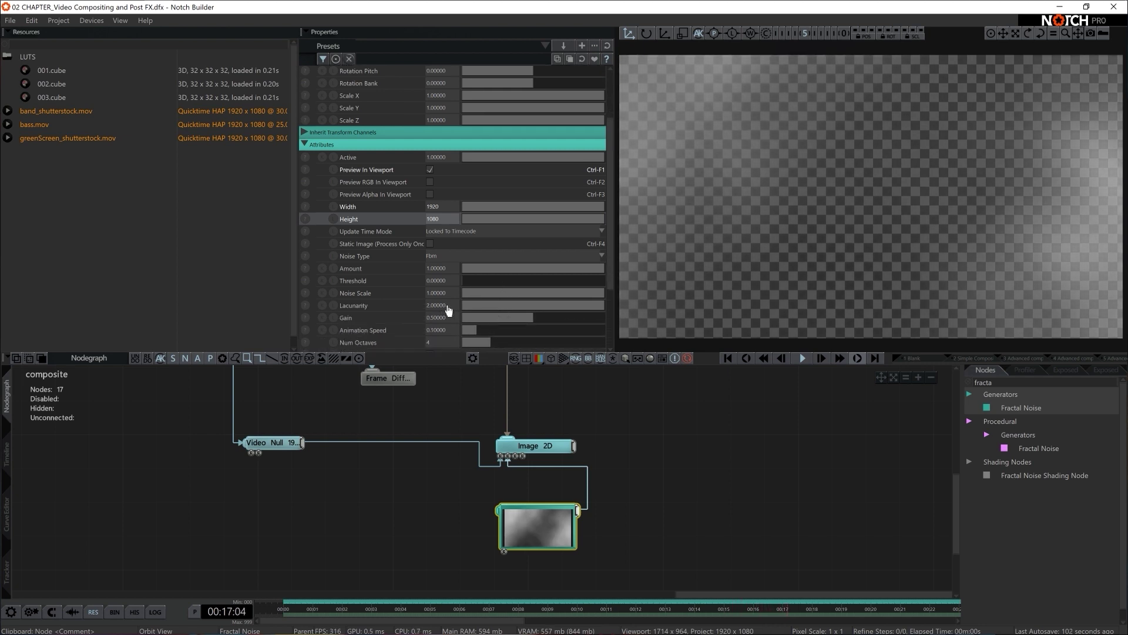
drag(525, 318, 760, 308)
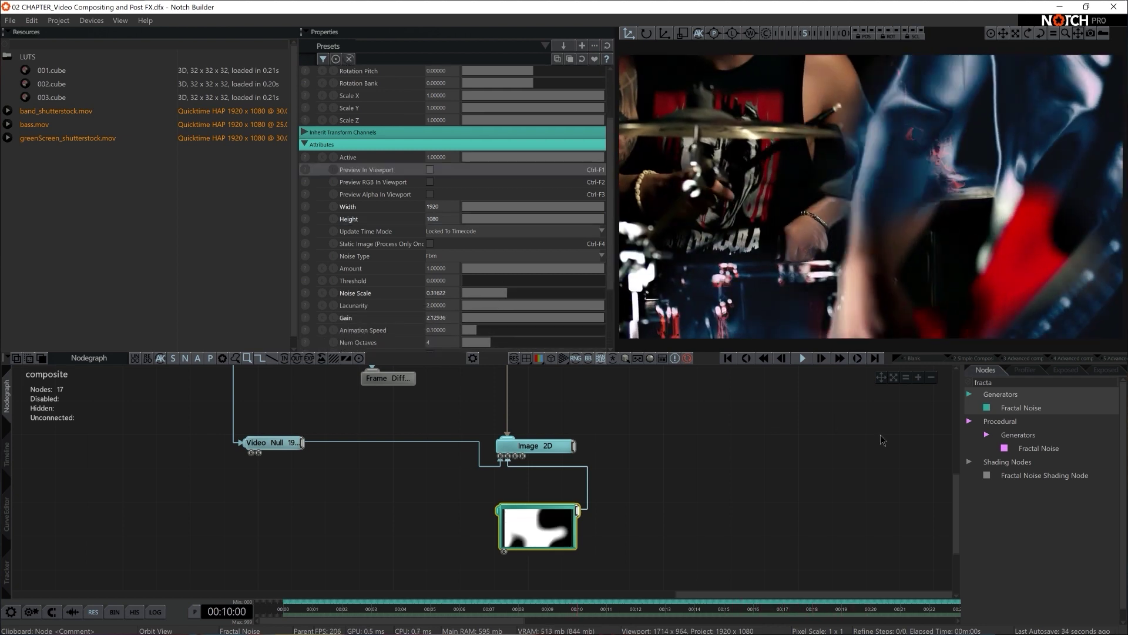
Examine the video loader and video null 2 nodes, including the Colour Correction's Effect Amount Image input
scroll(822, 445, down, 3)
middle_drag(781, 450, 732, 521)
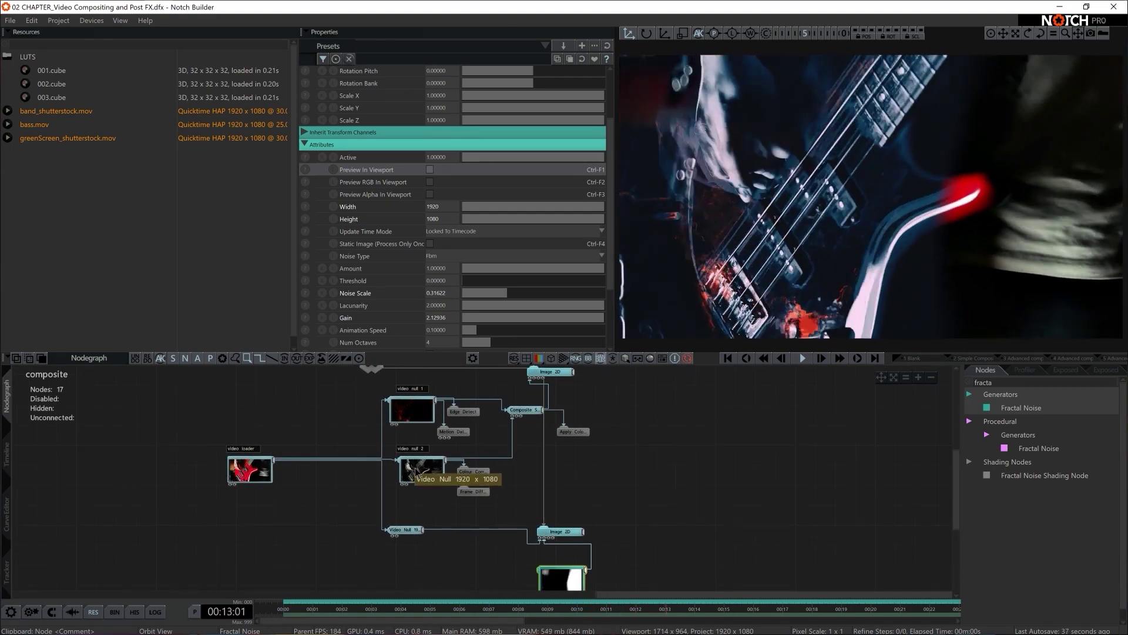
click(422, 469)
click(250, 469)
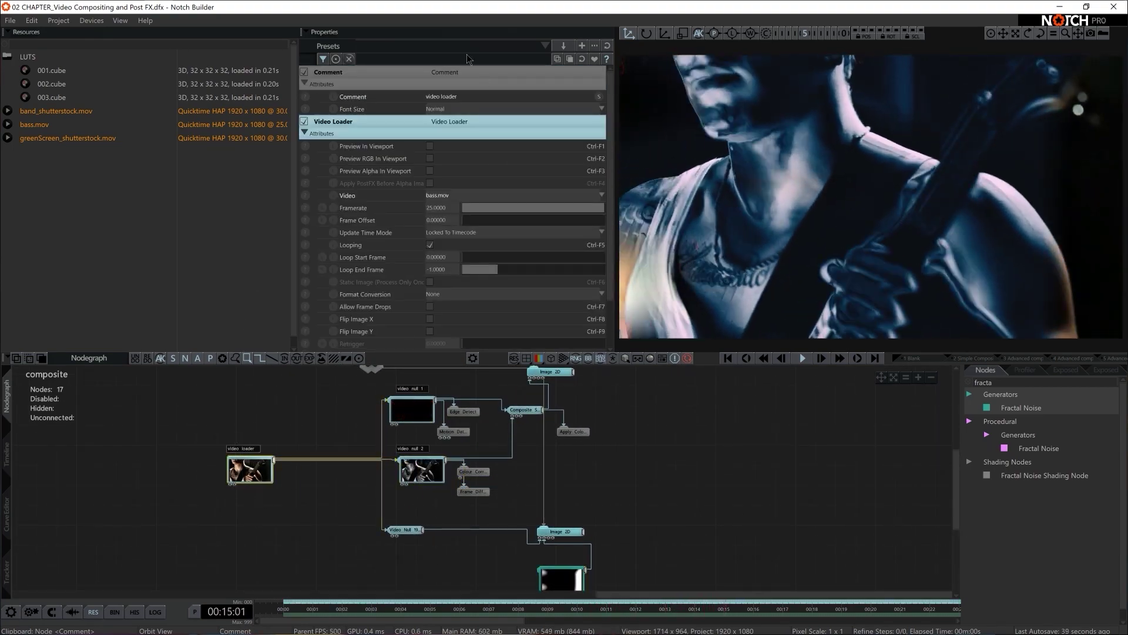
click(422, 469)
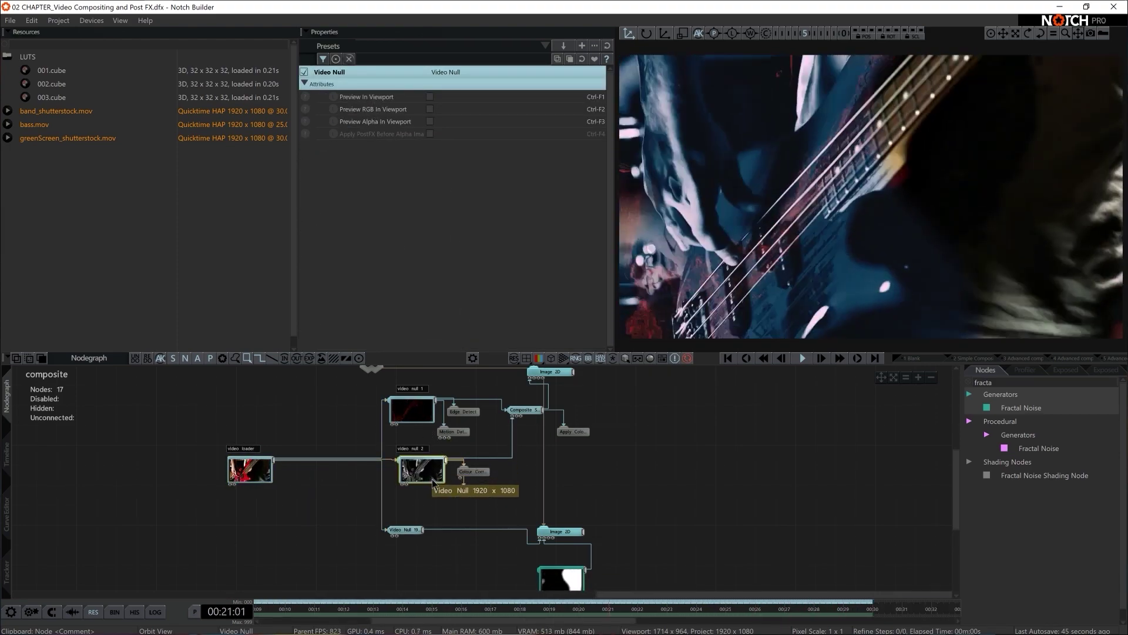
scroll(476, 497, up, 4)
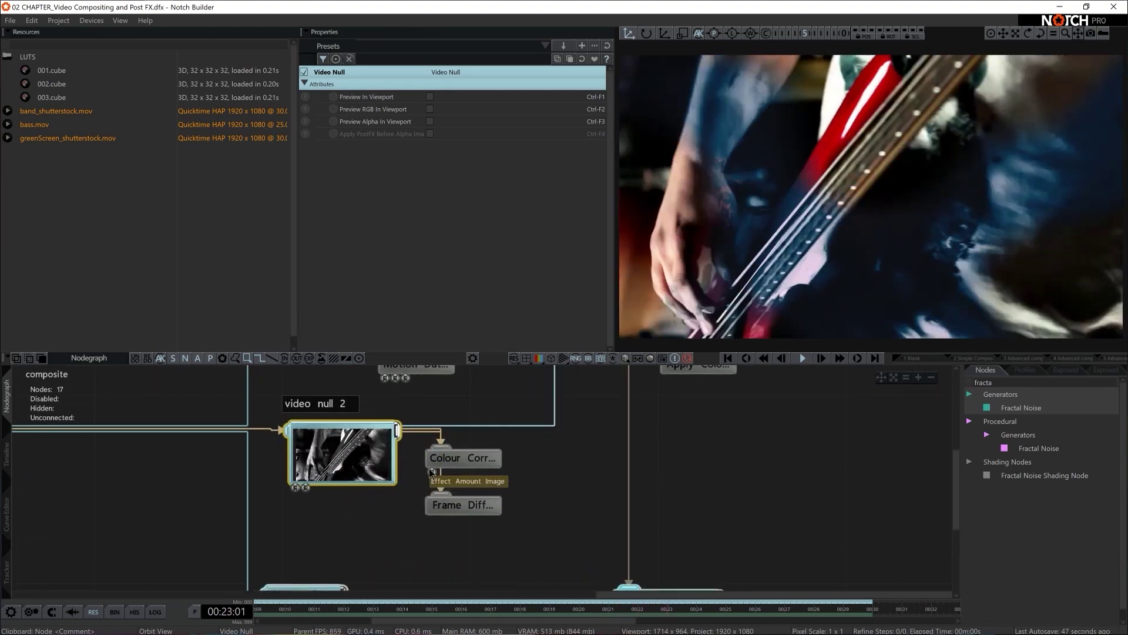
Preview video null 2 in the viewport to examine its colour-corrected, frame-differenced footage
click(337, 513)
click(333, 457)
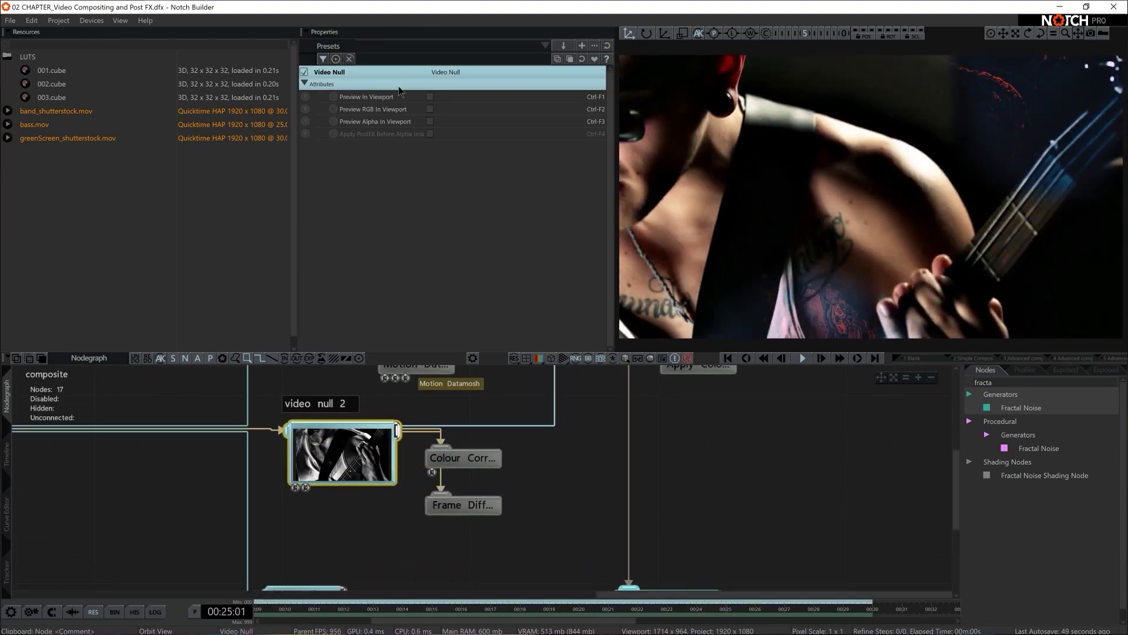
click(430, 97)
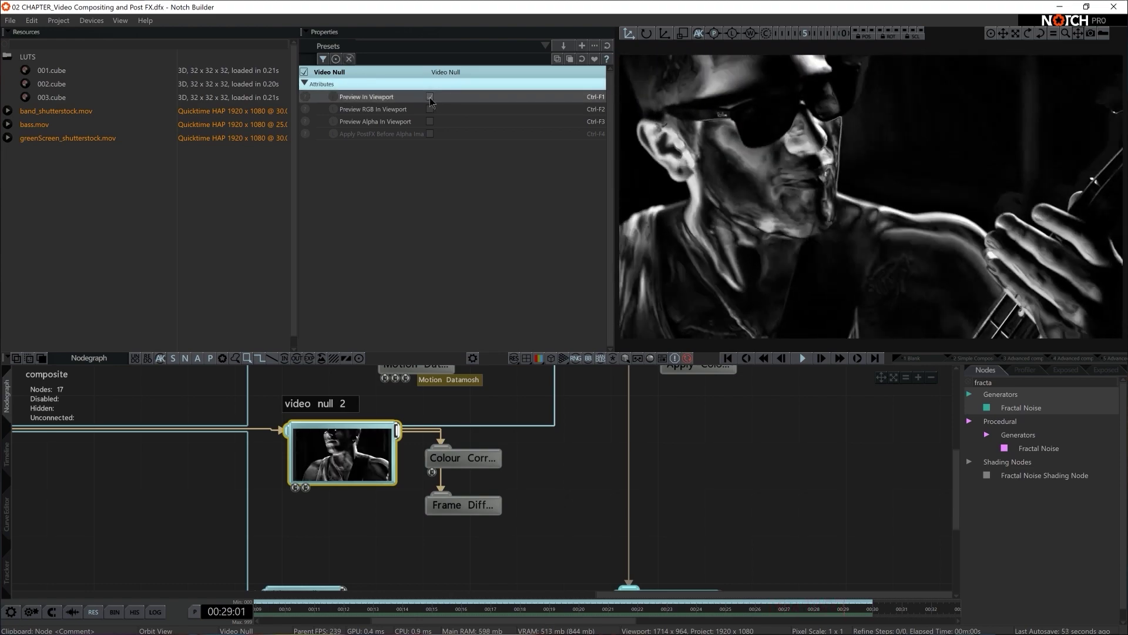
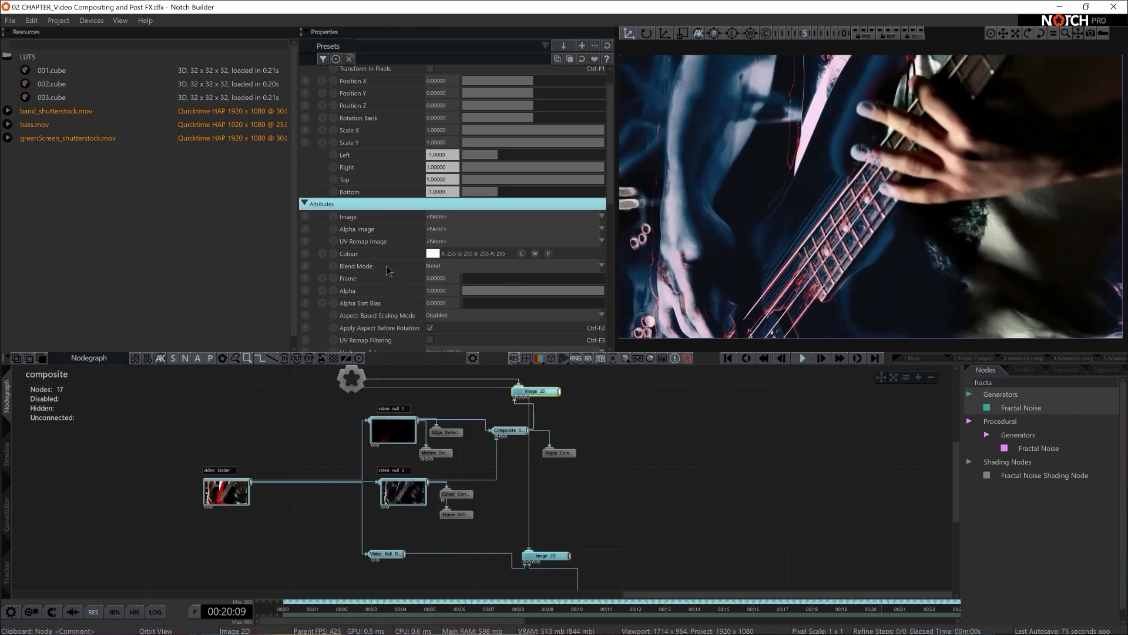
Add a third Image 2D node below the Fractal Noise and connect it to the Root node
click(670, 517)
scroll(671, 517, down, 2)
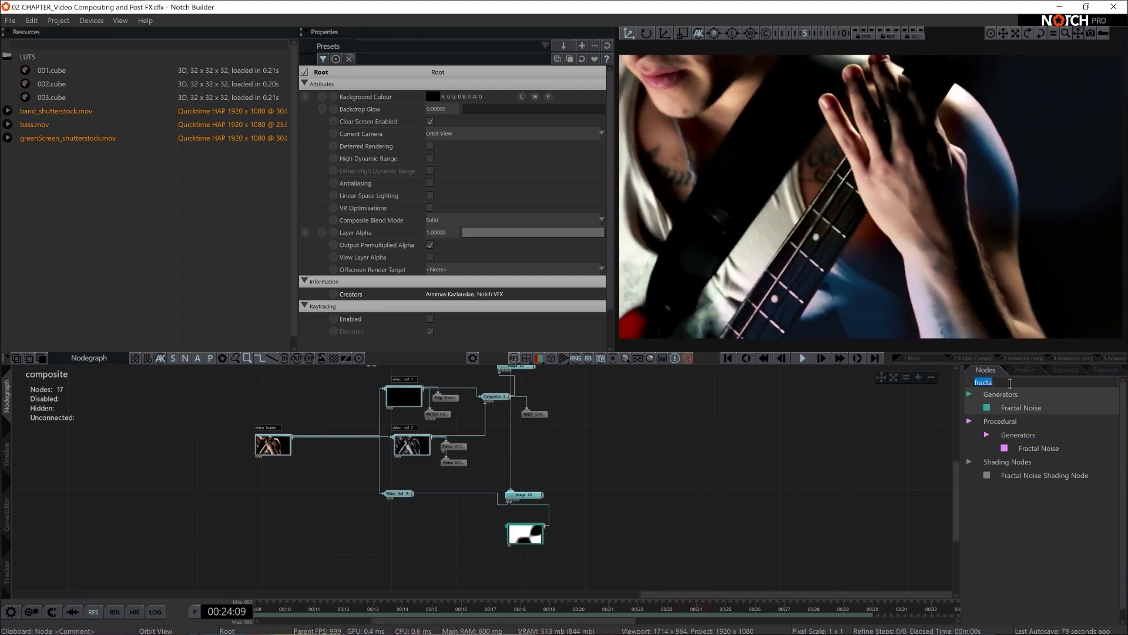
text(image)
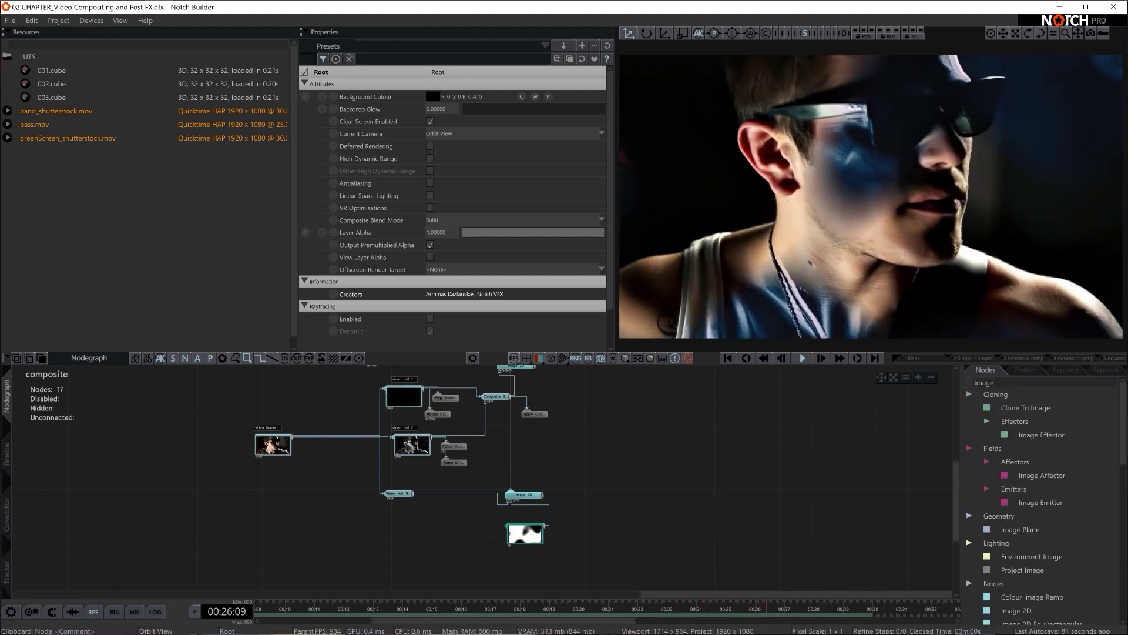
text( 2)
drag(1016, 408, 508, 568)
scroll(422, 439, down, 1)
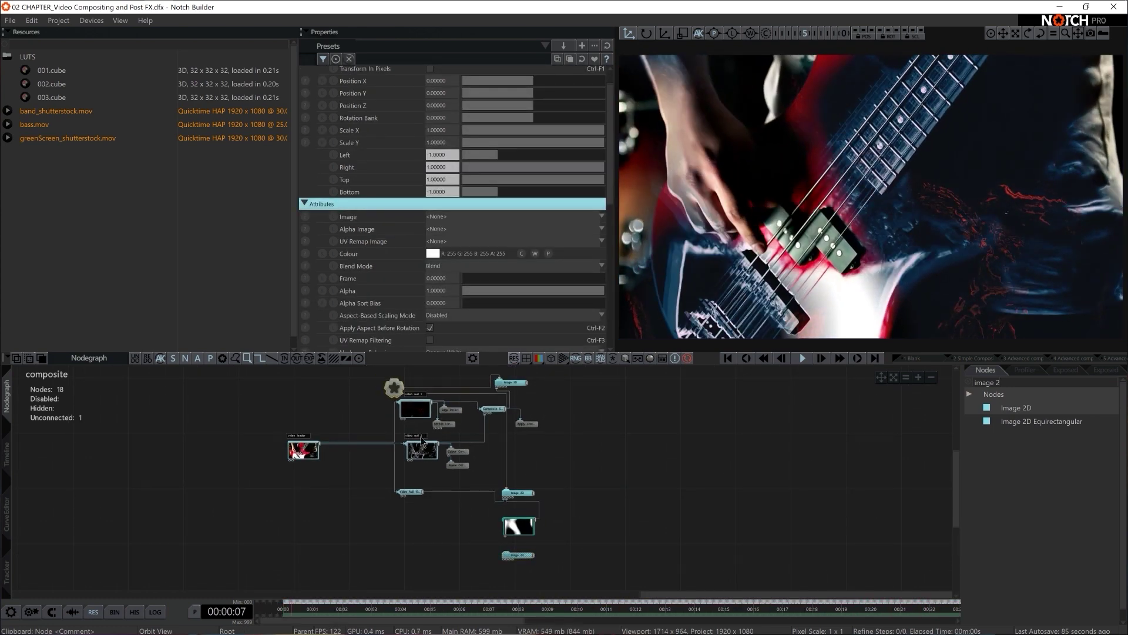
drag(404, 410, 389, 386)
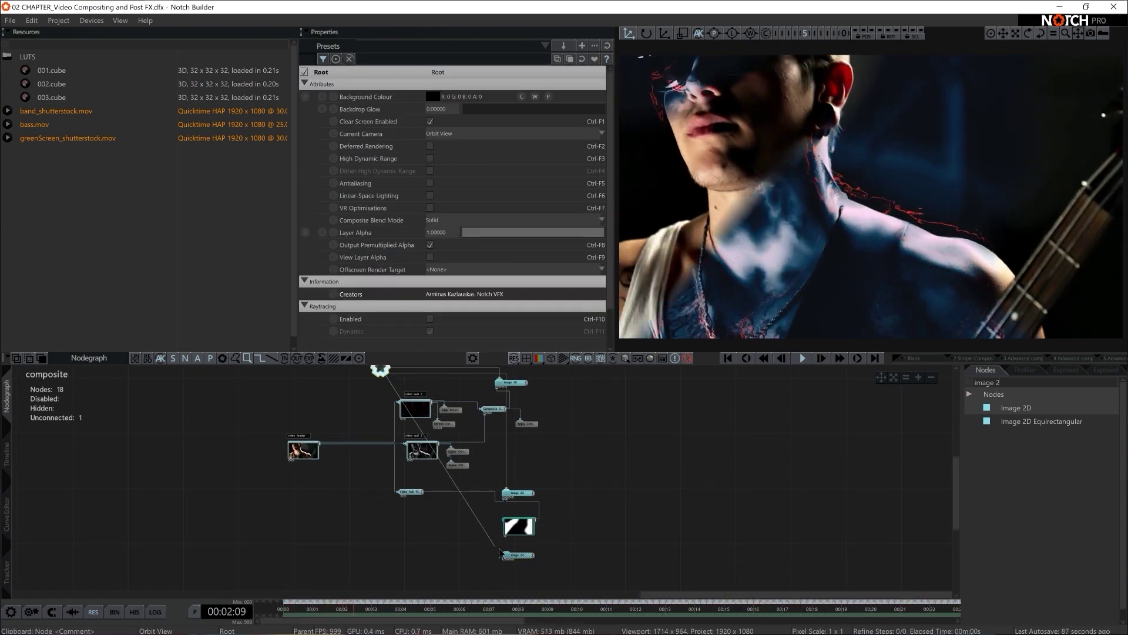
drag(501, 553, 504, 555)
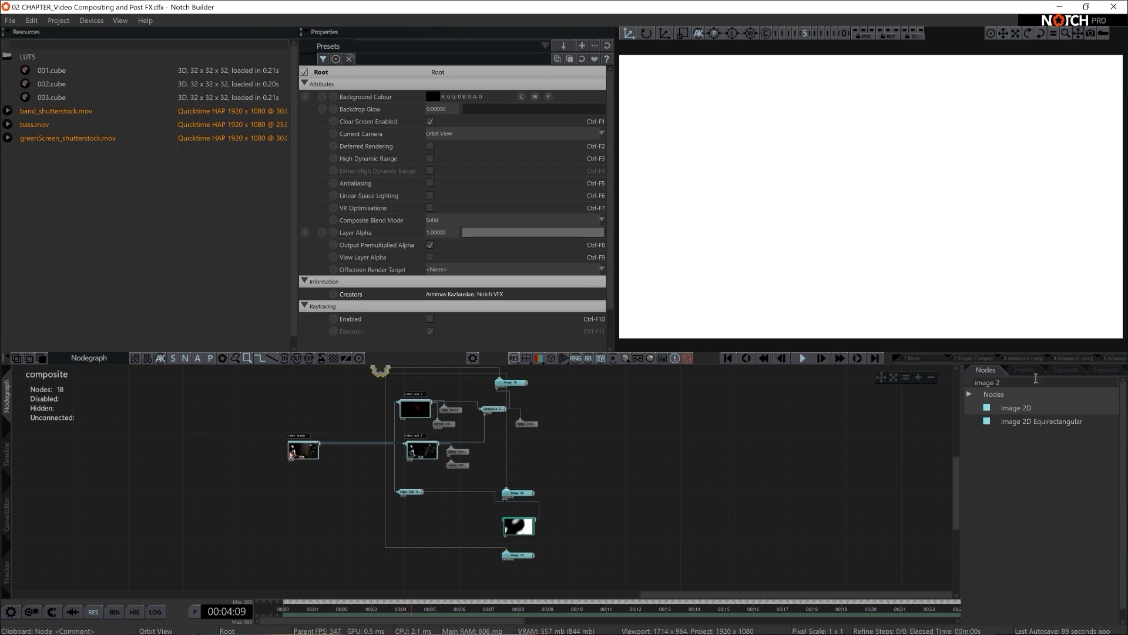
Add a Video Null fed by the video loader and connect it to the image input of the lowest Image 2D
text(null)
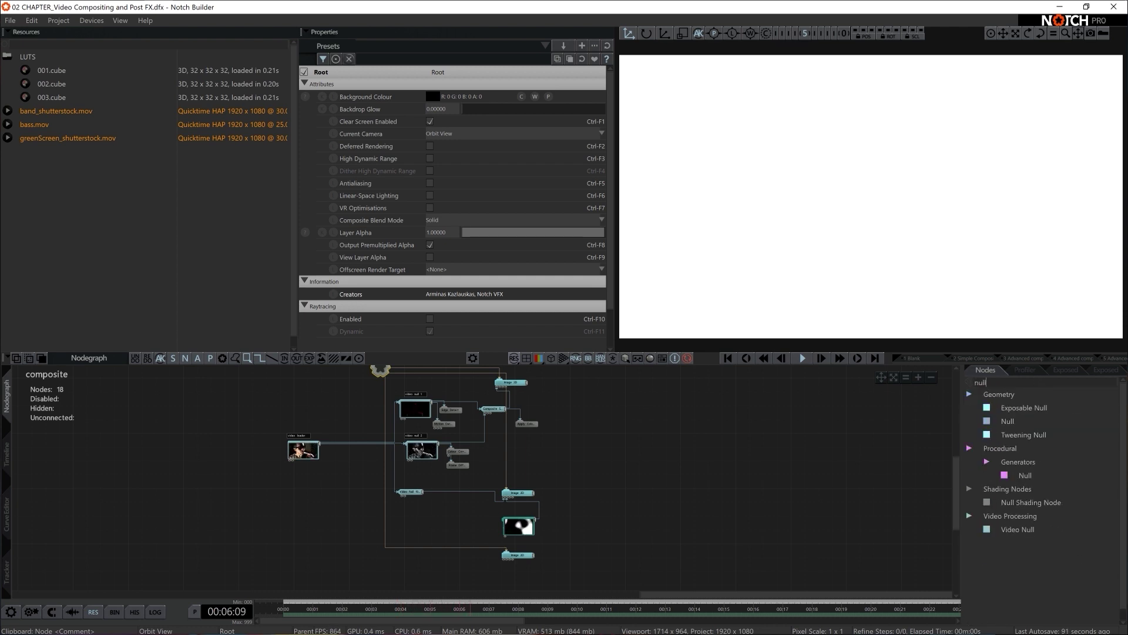
drag(428, 588, 432, 560)
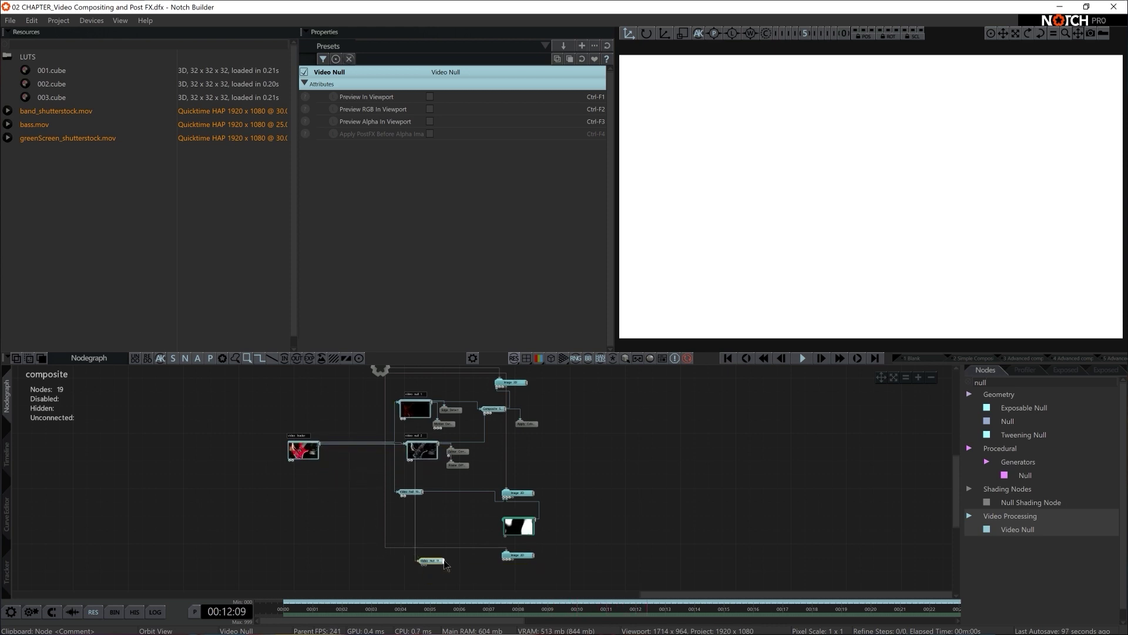
drag(503, 565, 504, 563)
middle_drag(492, 565, 559, 531)
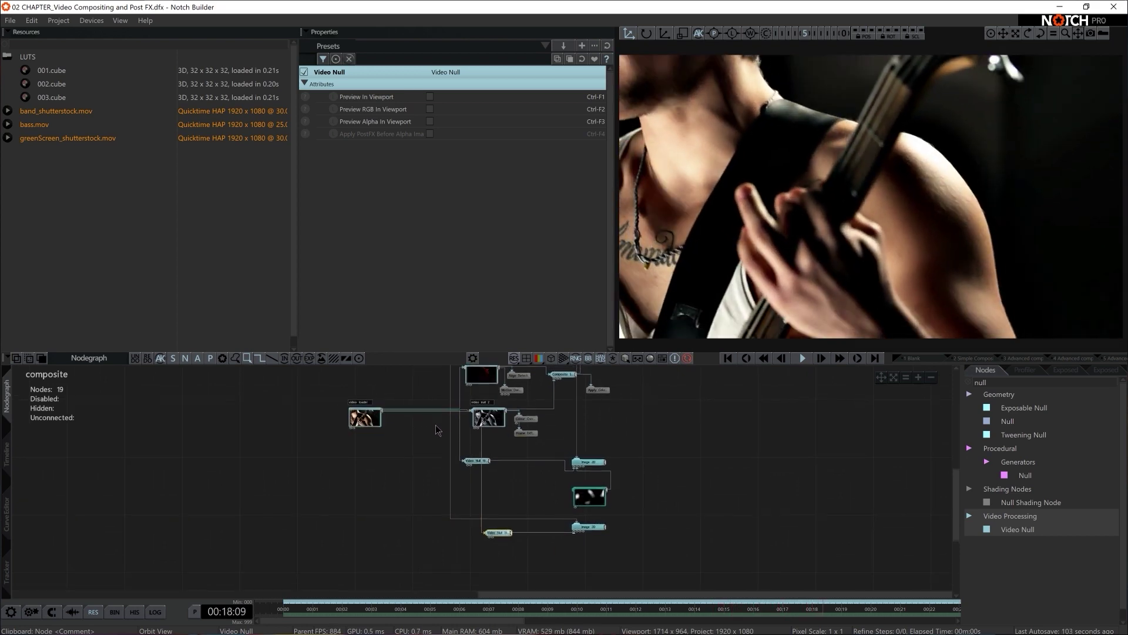
middle_drag(412, 382, 403, 414)
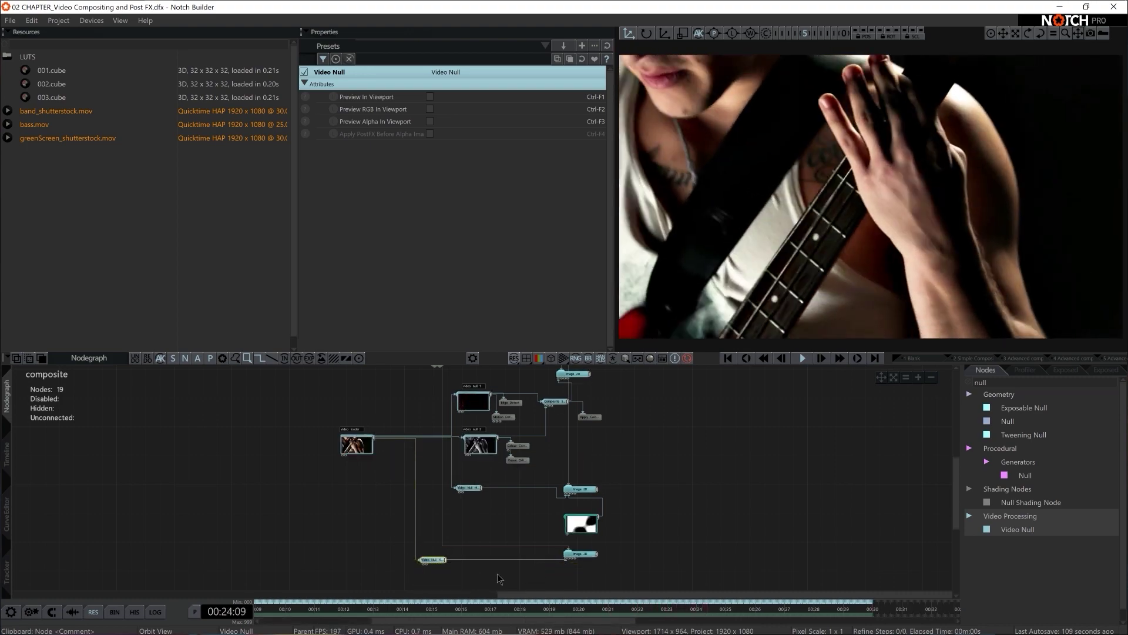
middle_drag(498, 577, 522, 537)
Show the new Video Null's preview on its node and attach a Threshold effect to it
shift+double_click(522, 537)
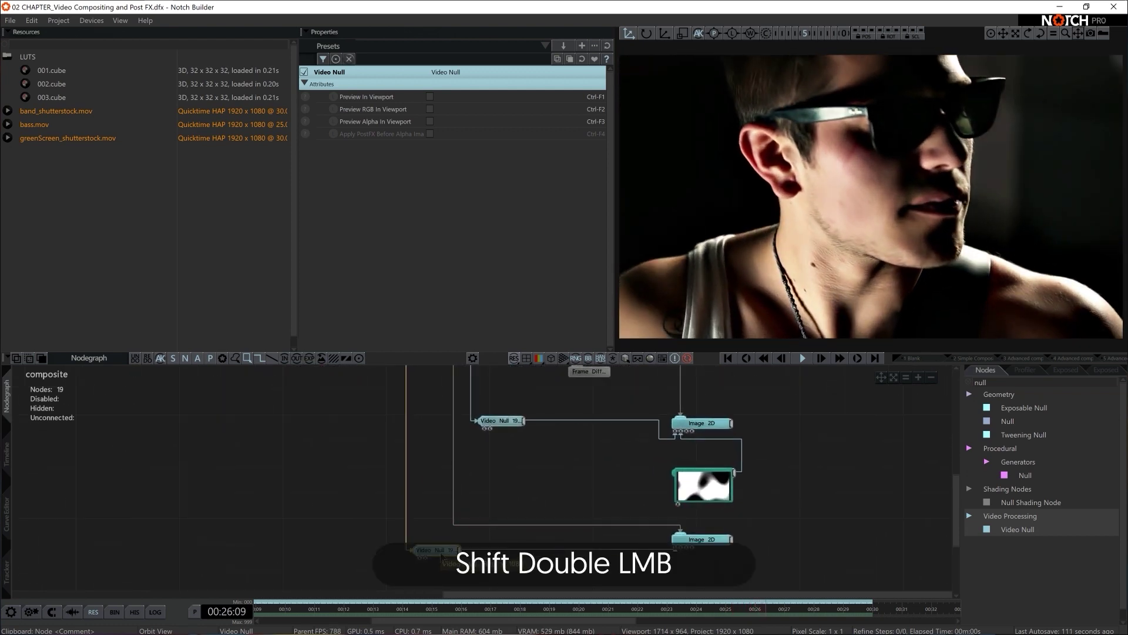
shift+double_click(447, 561)
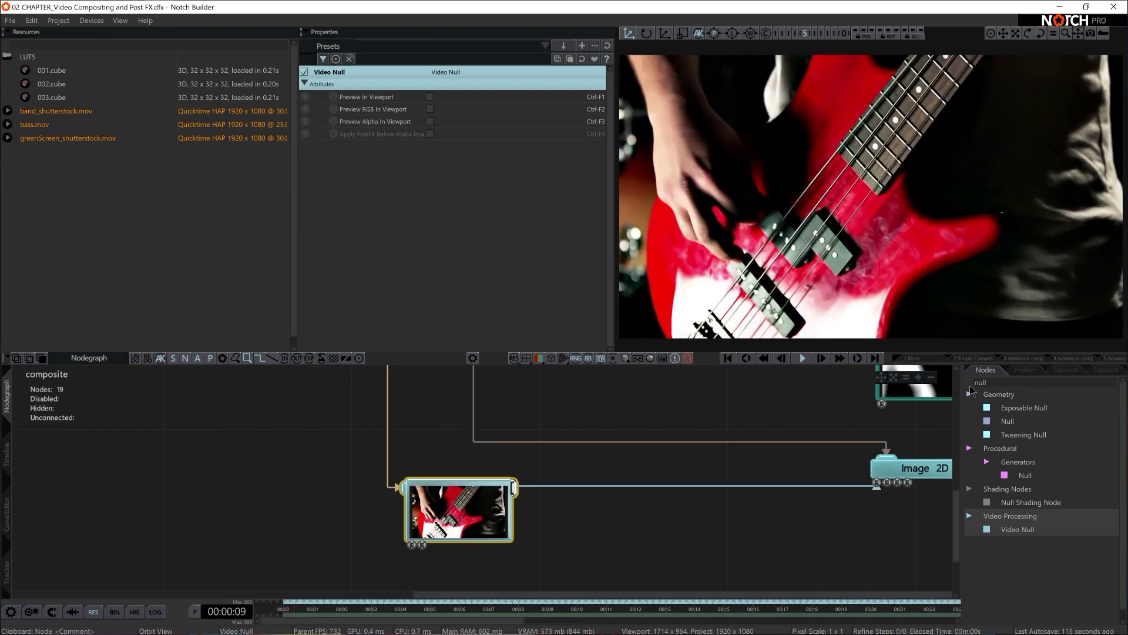
click(994, 383)
text(th)
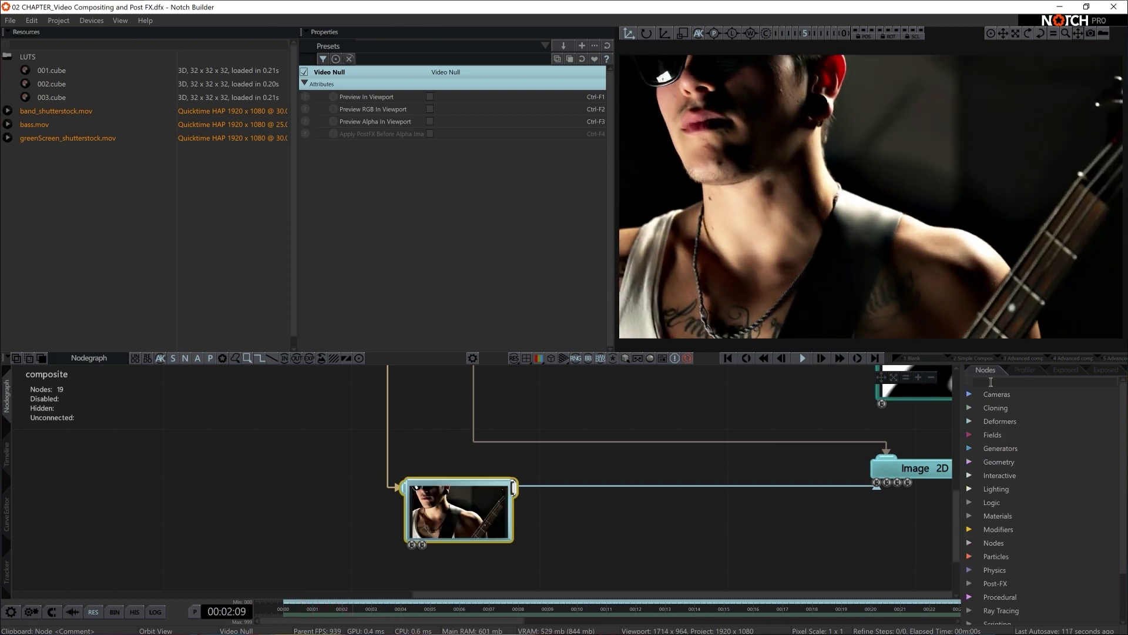
text(re)
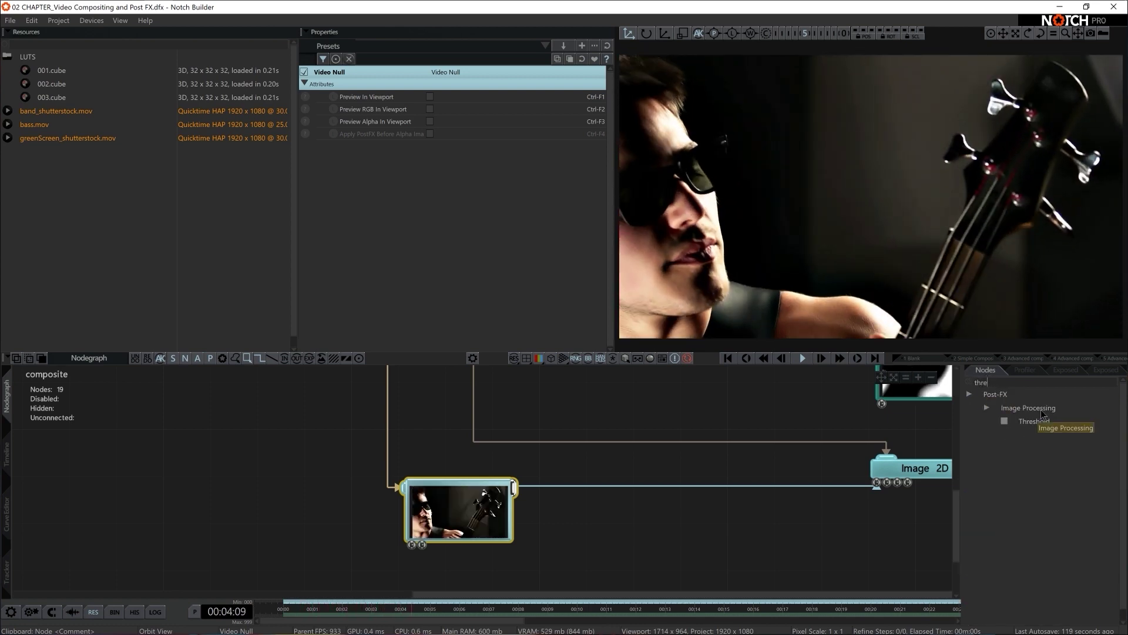
drag(1035, 421, 931, 478)
drag(526, 513, 541, 538)
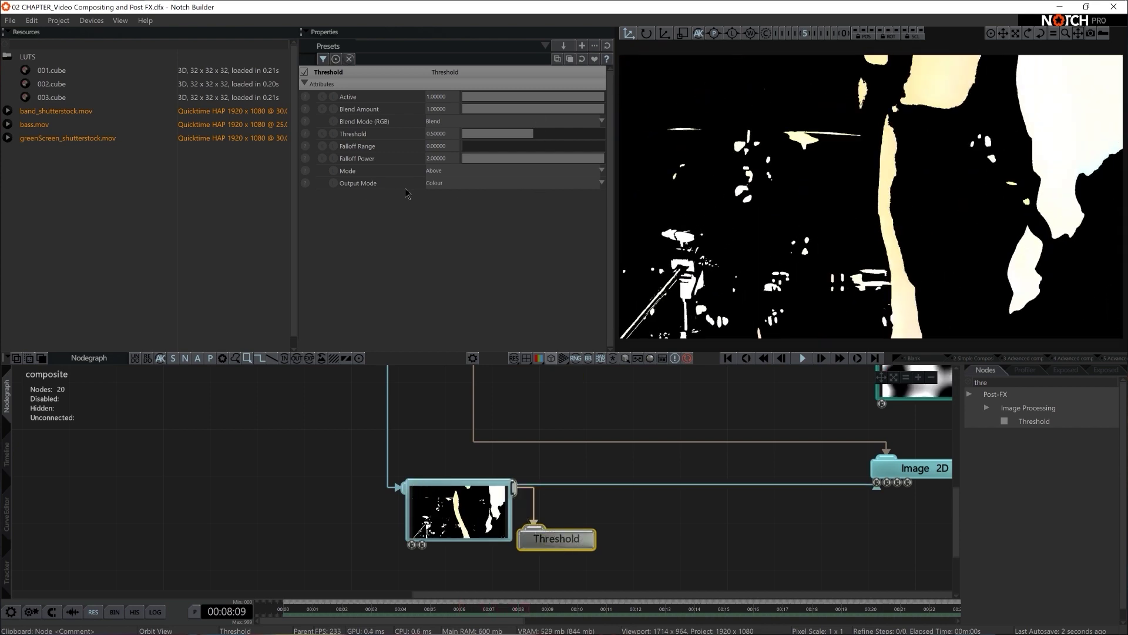
Set the Threshold effect's Output Mode to Mask, its Threshold to 0.5 and its Falloff Range to 0.05
click(438, 184)
click(443, 201)
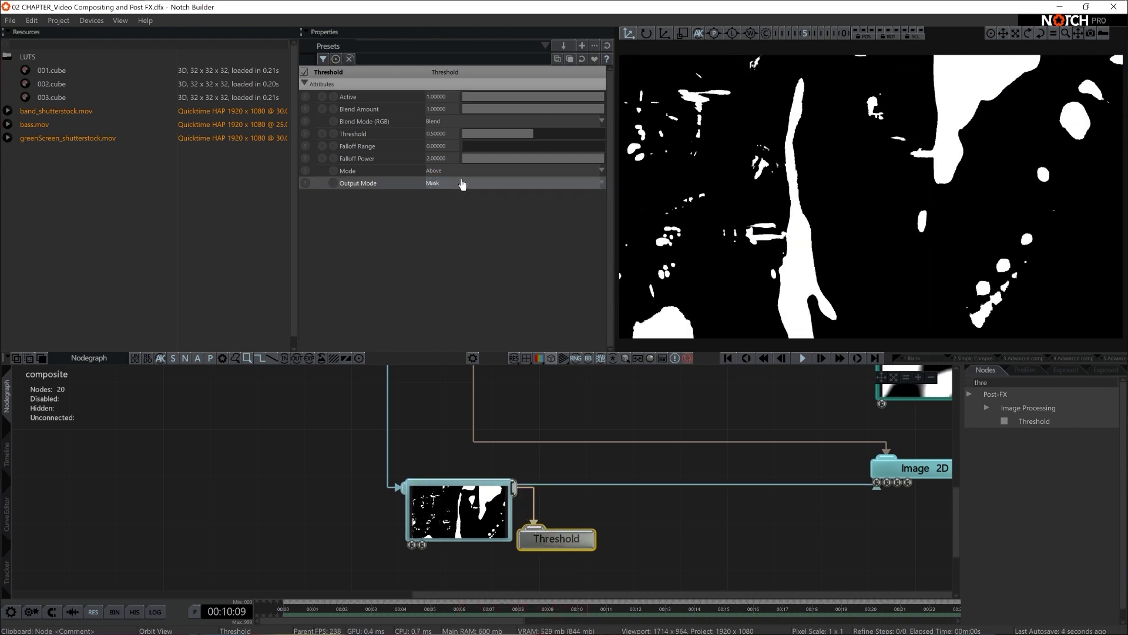
drag(532, 134, 522, 134)
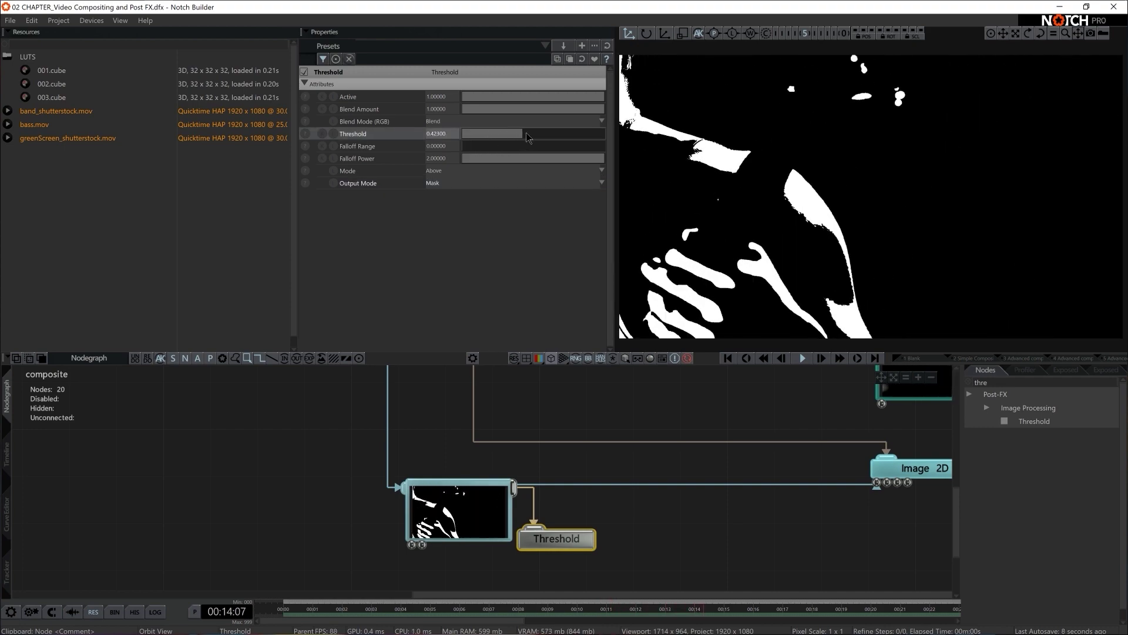
click(529, 135)
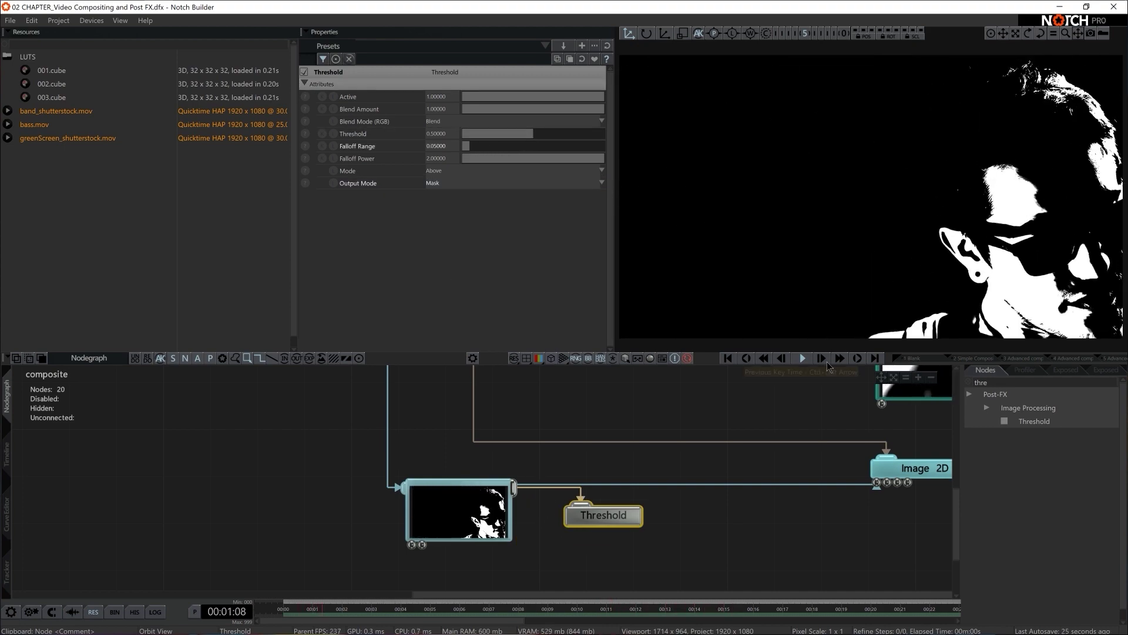
Attach a Tint effect after the Threshold and tint the masked footage red
text(tint)
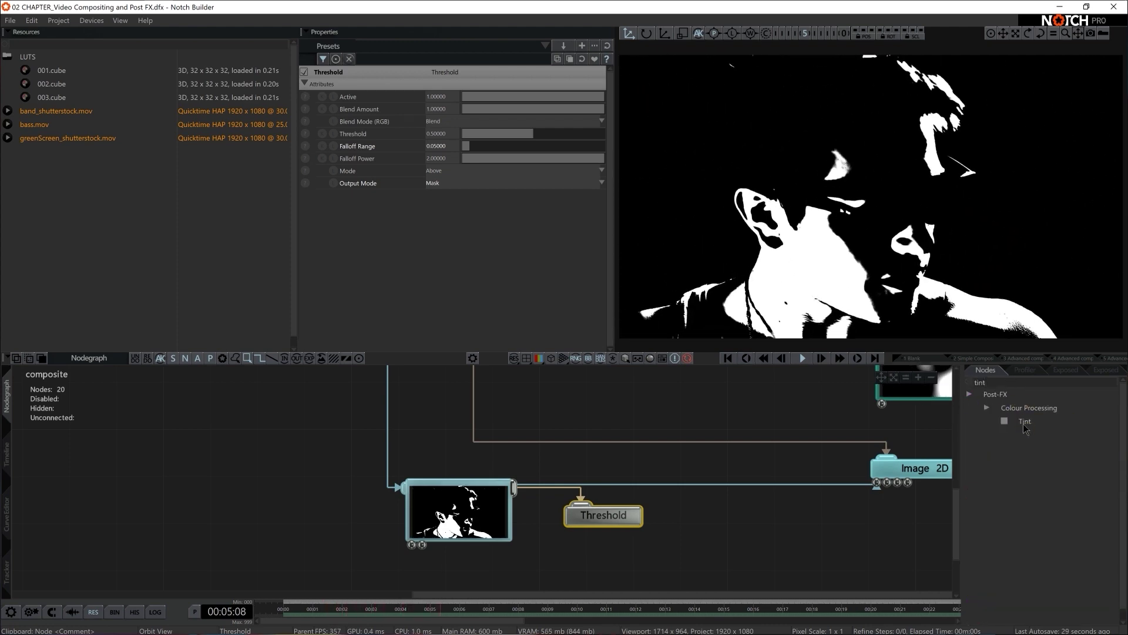
drag(1025, 421, 580, 552)
click(432, 145)
drag(335, 182, 364, 183)
Cycle through the lowest Image 2D's blend modes and set its Blend Mode to Screen
middle_drag(797, 541, 556, 535)
click(653, 465)
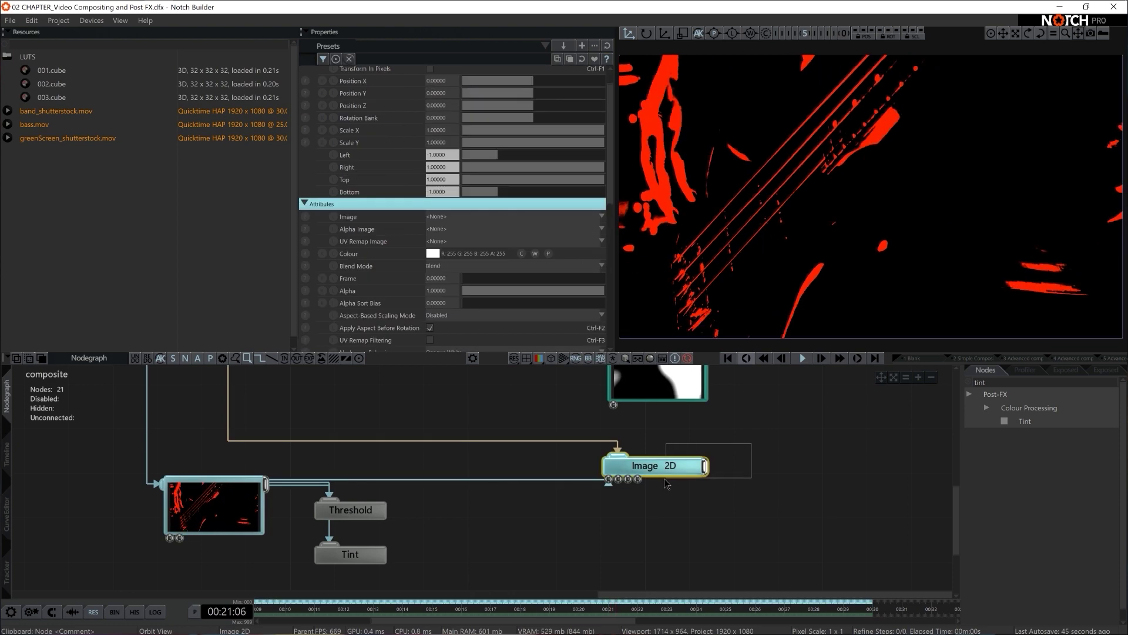
click(445, 268)
key(Down)
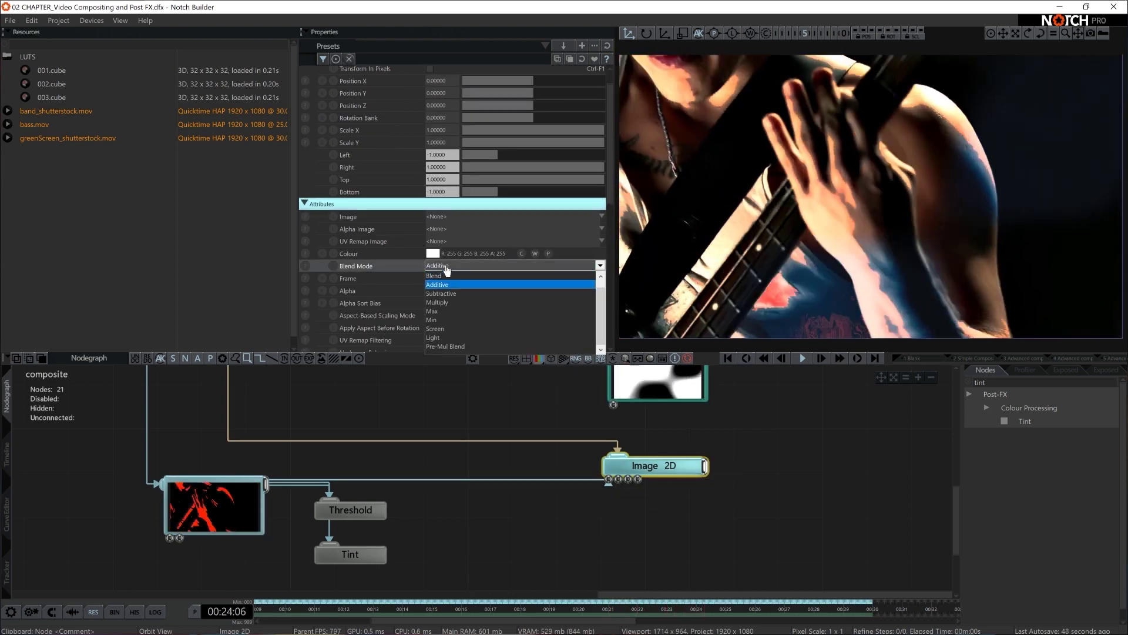
key(Down)
key(Down)
key(Down)
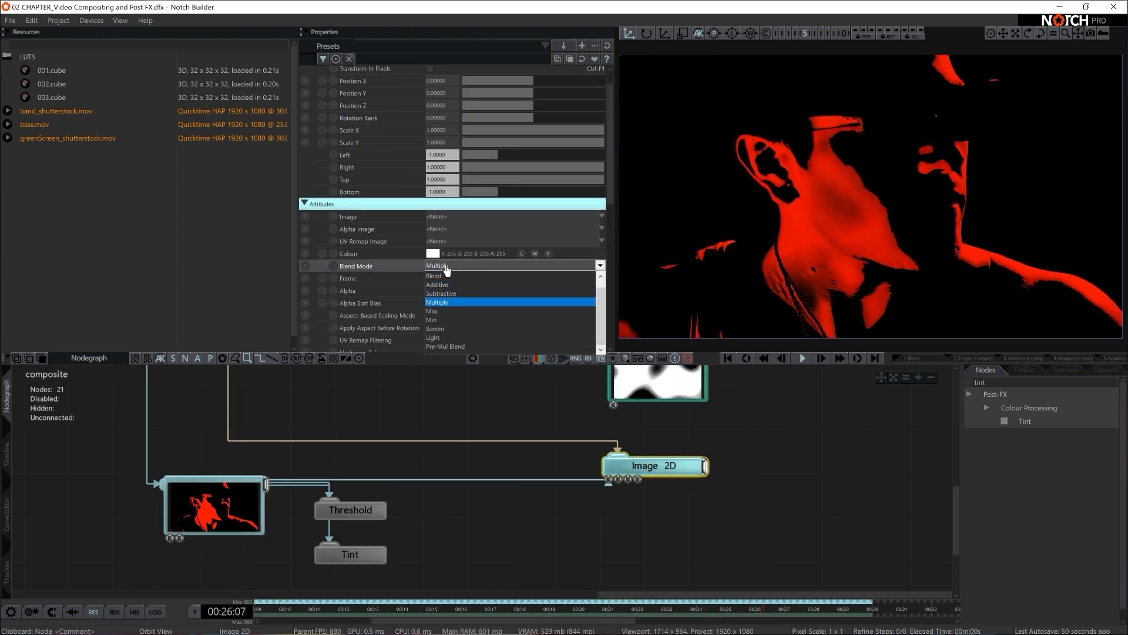
key(Down)
key(Down)
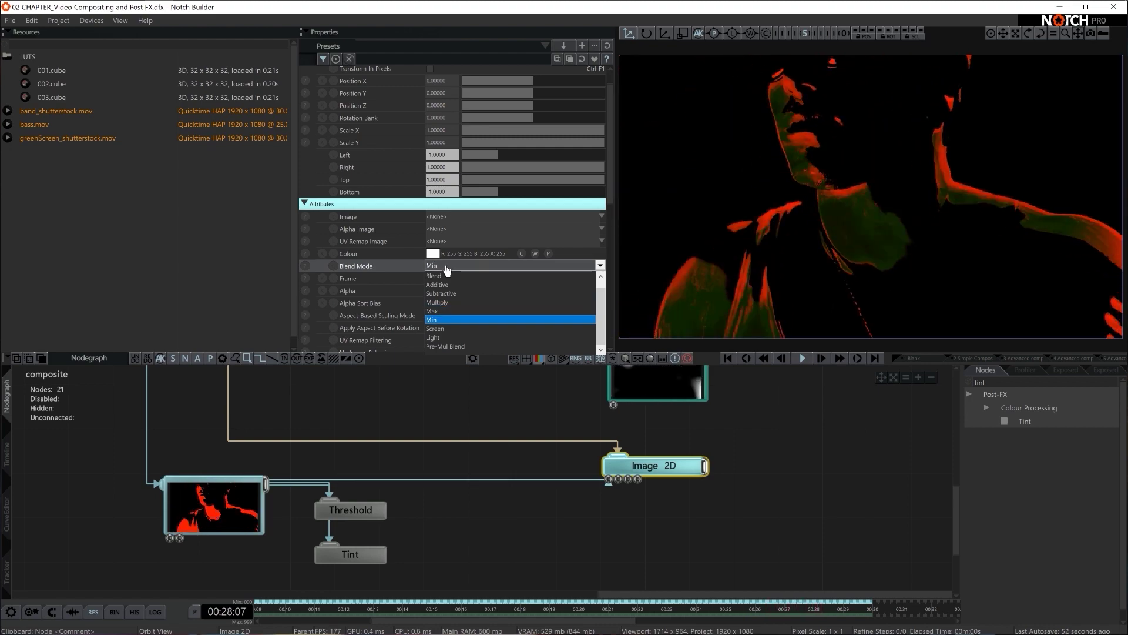
key(Return)
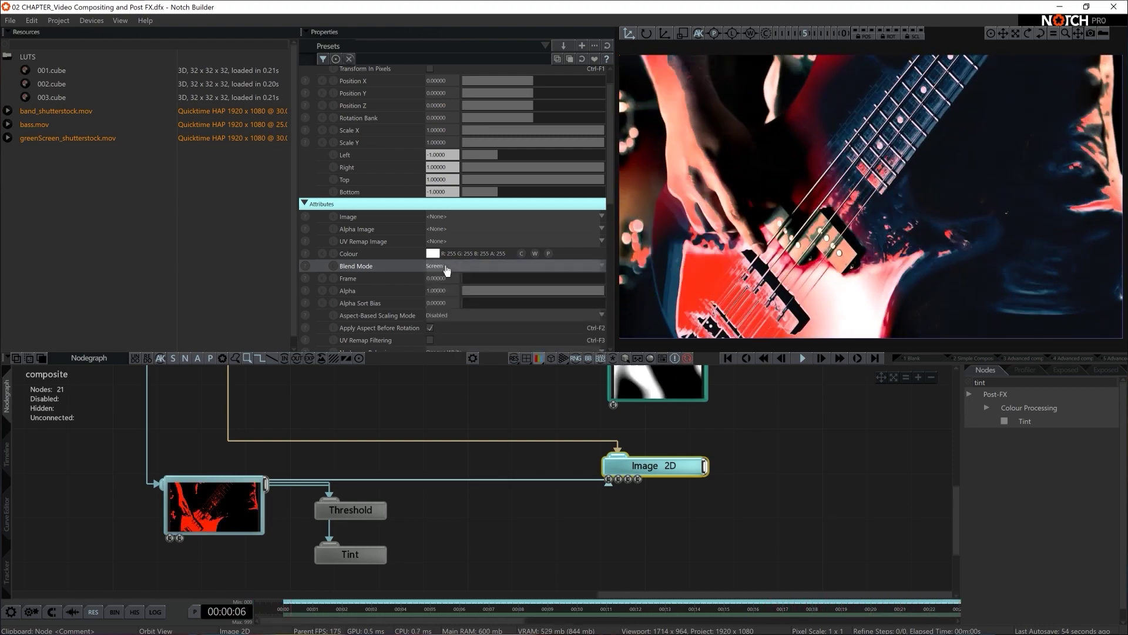
scroll(639, 422, down, 10)
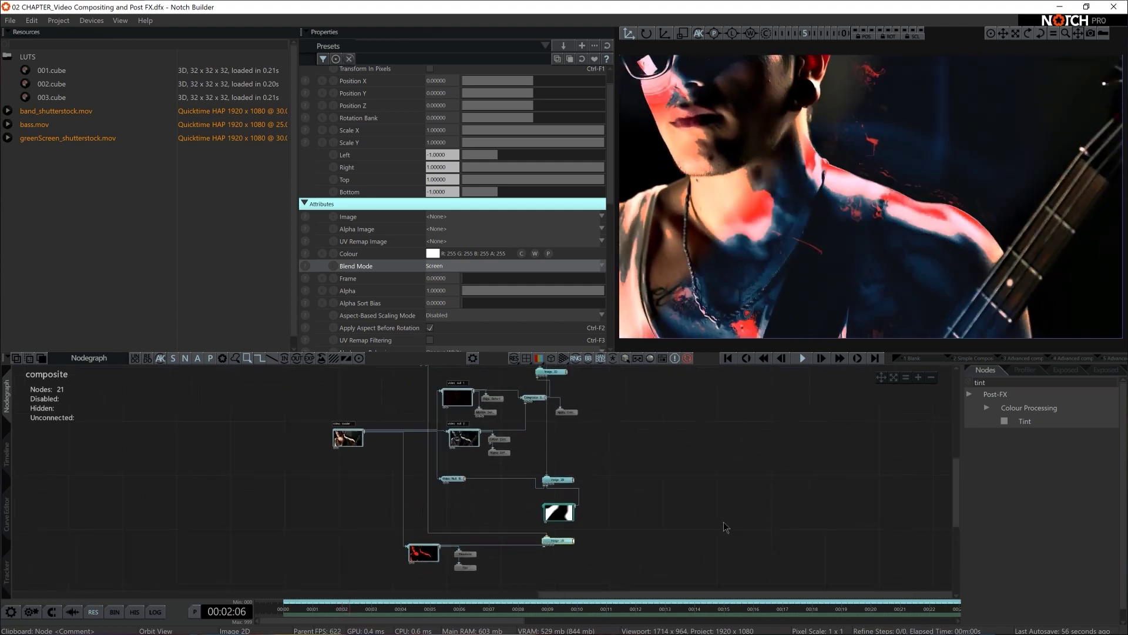
middle_drag(694, 513, 711, 500)
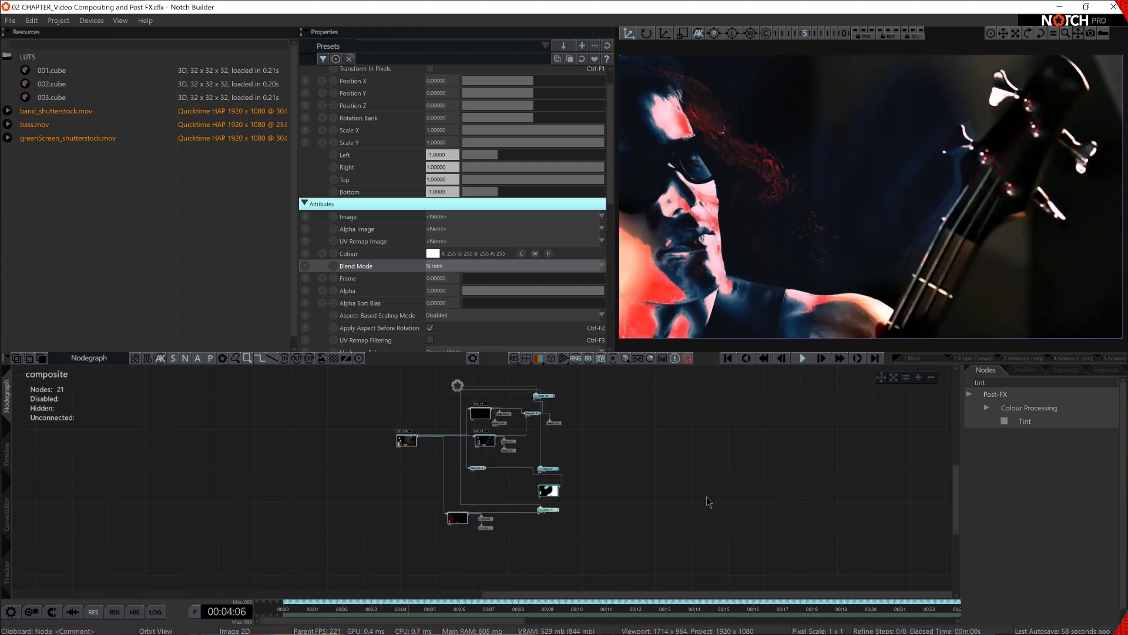